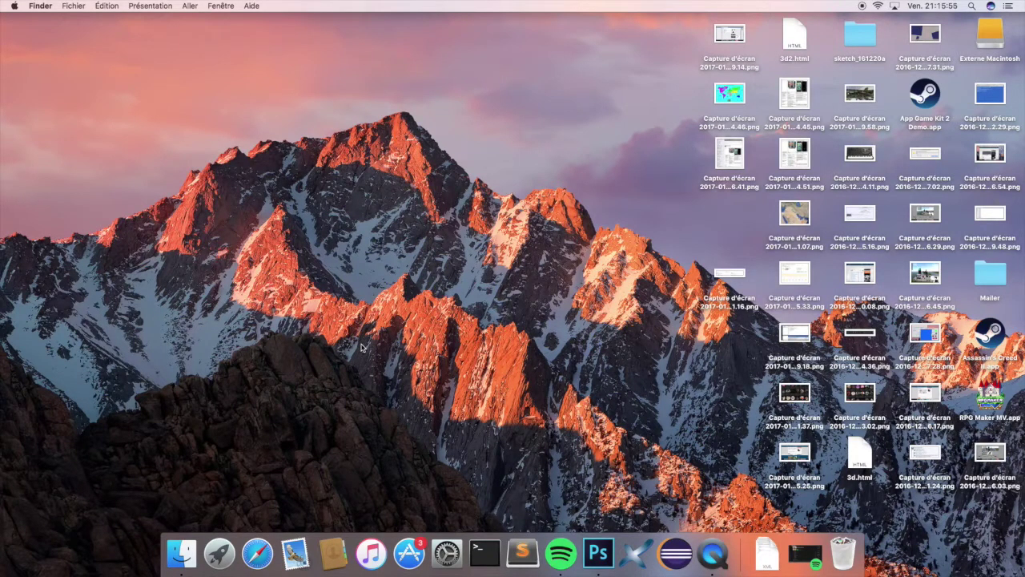
- In Safari, search the web for "unity 3d" and open the official Unity website
click(269, 569)
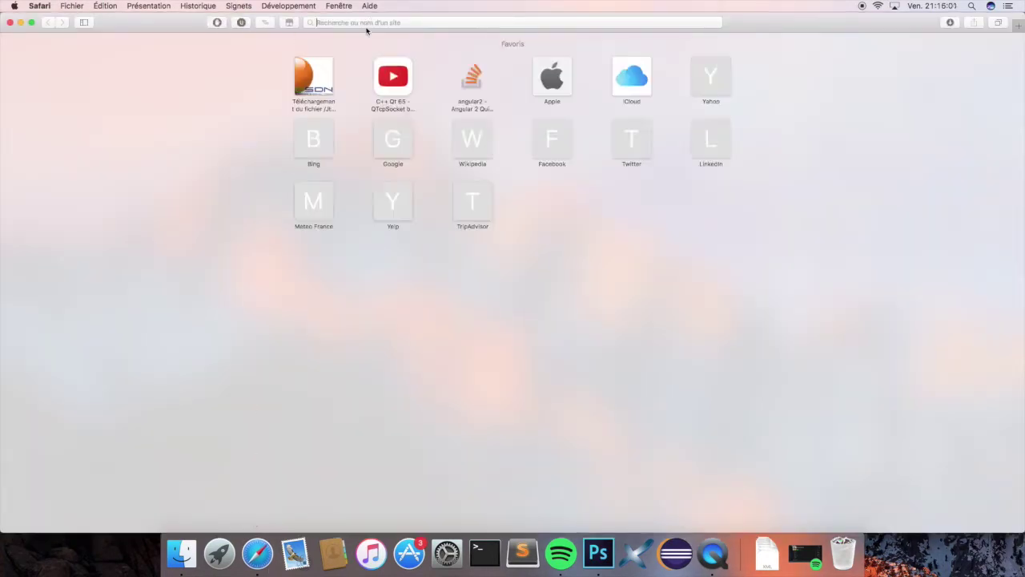
text(unity 3)
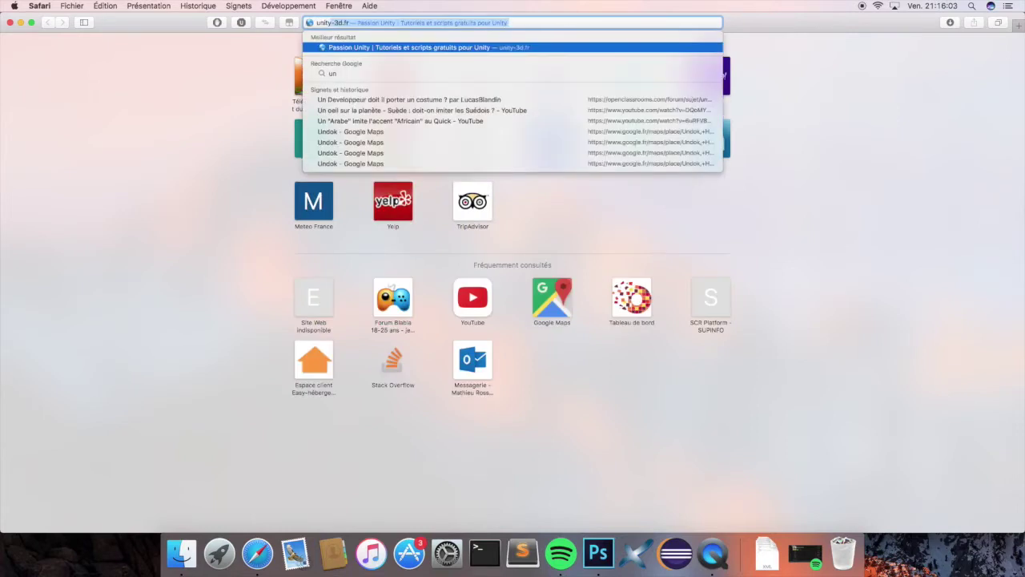
text(d)
key(Return)
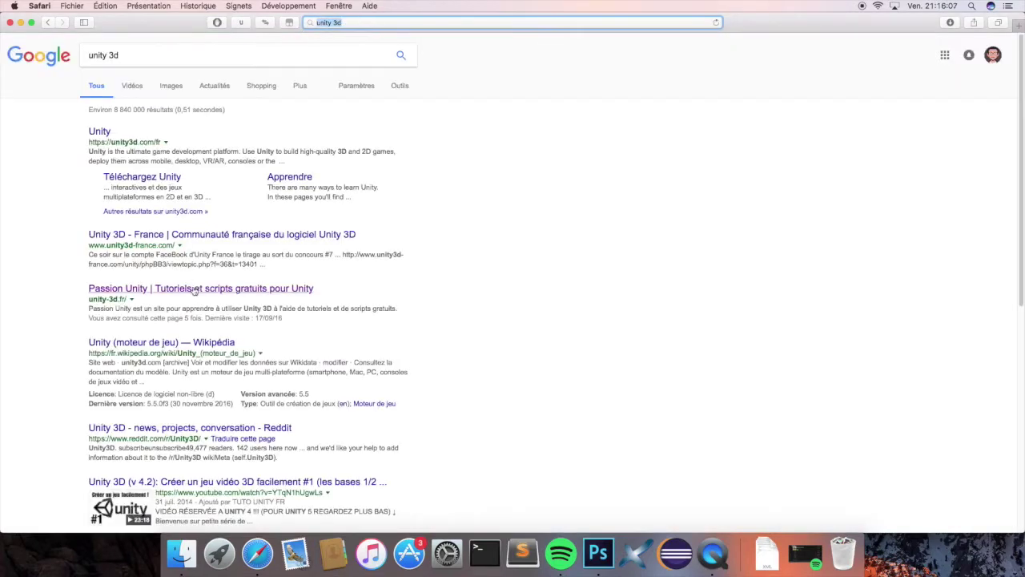
click(100, 132)
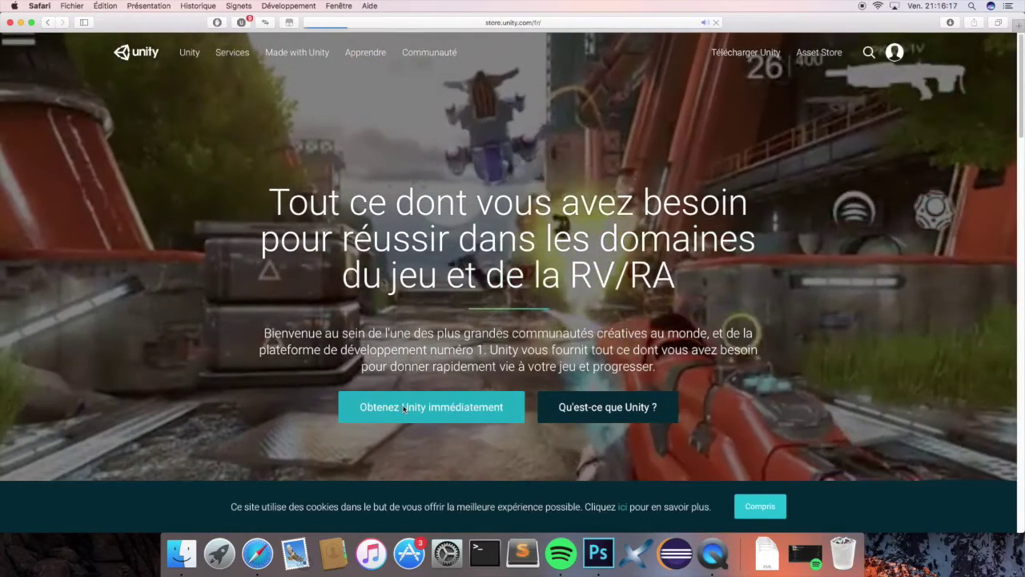
- Examine the Unity offers, view the installer download page of the free Personal edition, and close the browser window
click(404, 408)
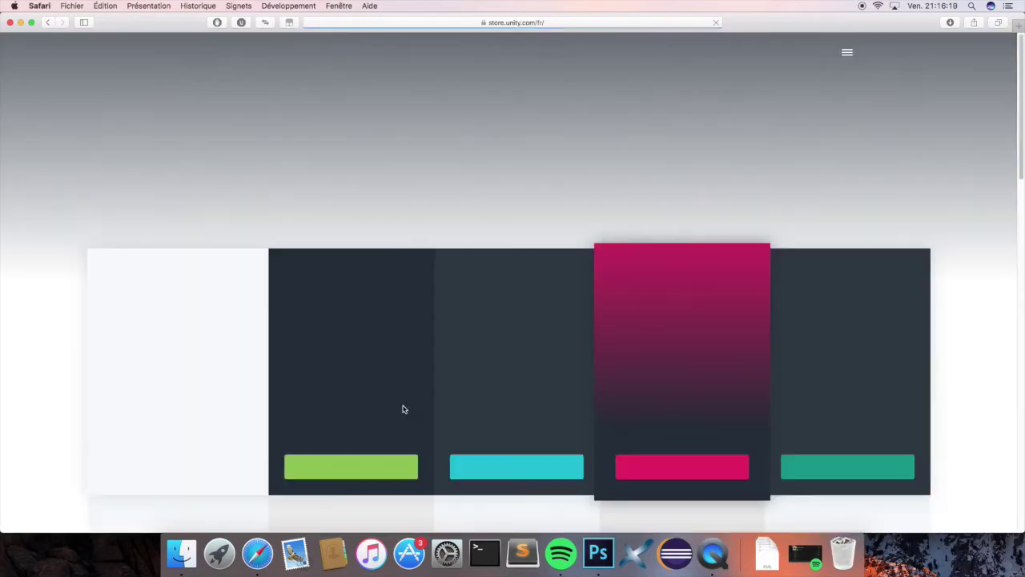
scroll(393, 353, down, 1)
scroll(384, 353, down, 3)
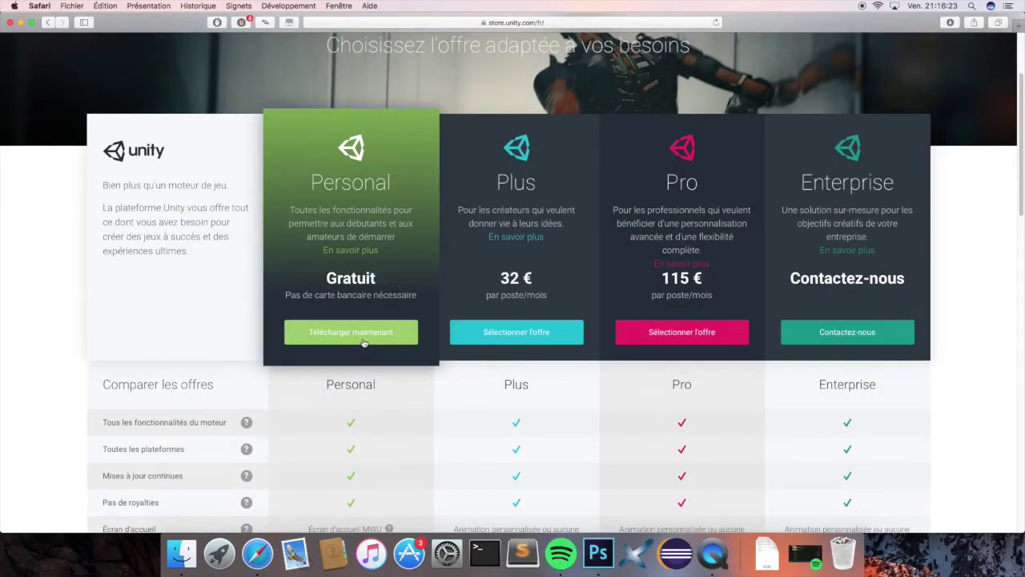
scroll(353, 340, down, 1)
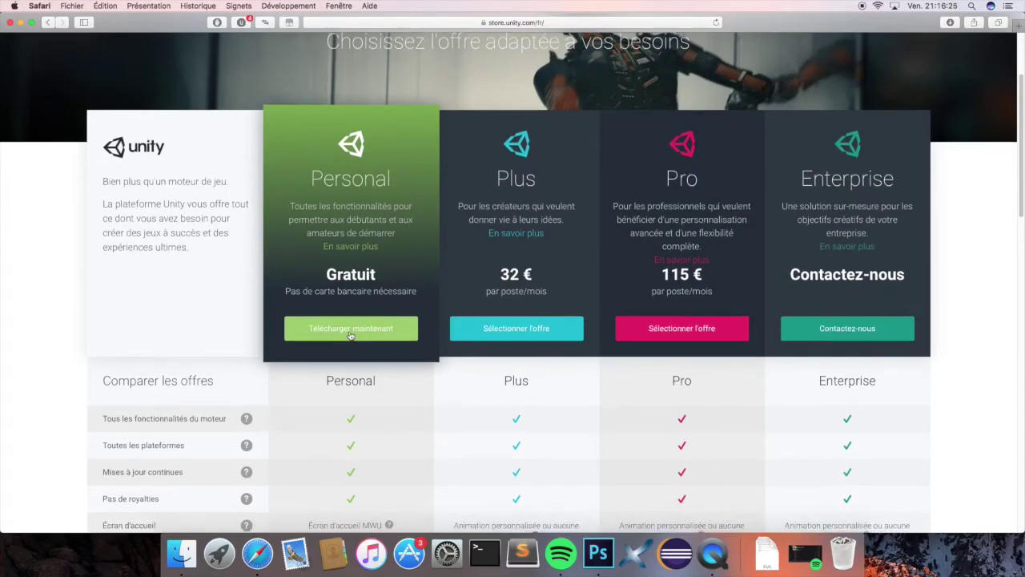
click(350, 335)
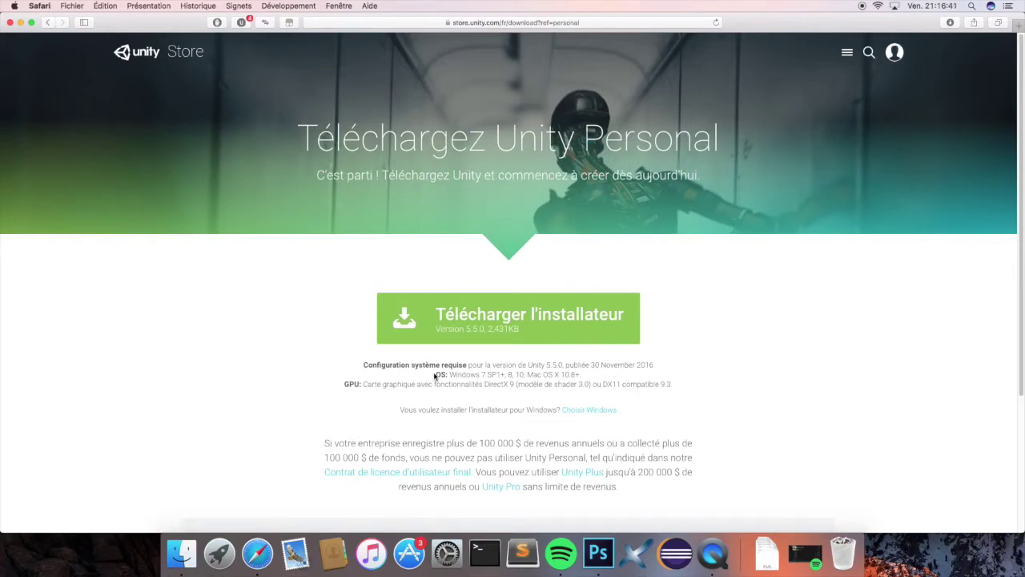
click(10, 22)
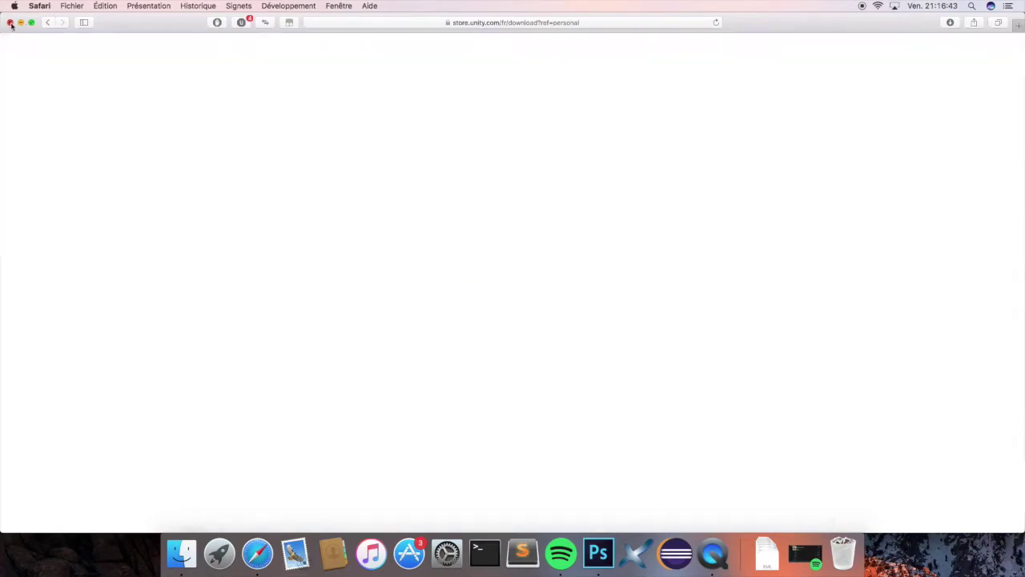
- Search the installed applications for "unity" and launch Unity
click(230, 558)
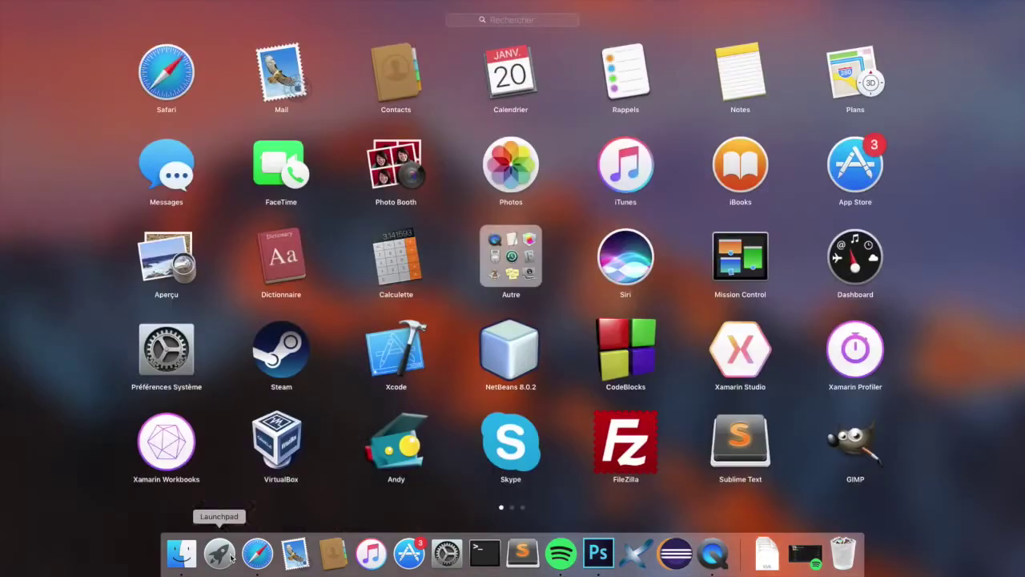
text(unity)
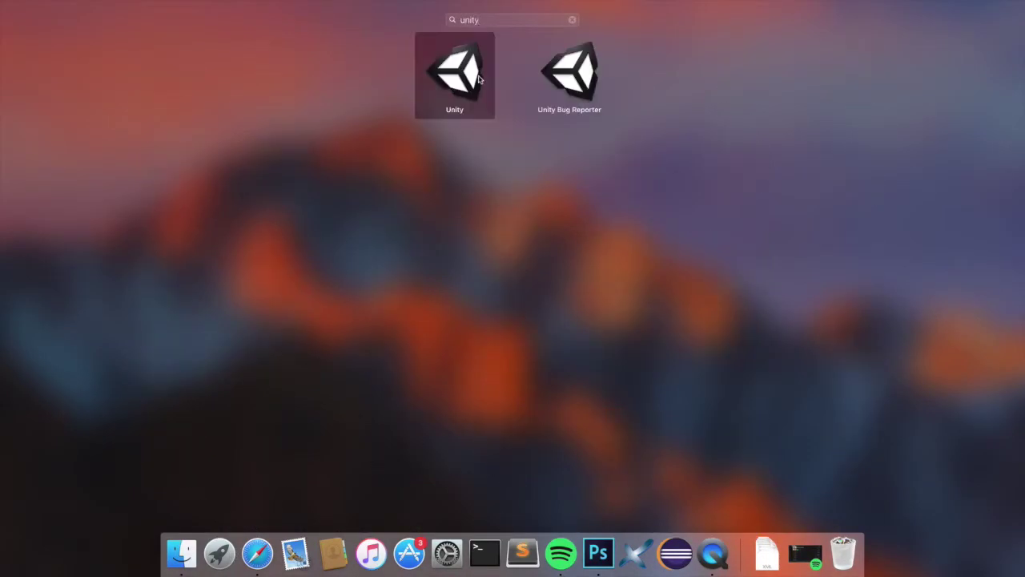
click(480, 79)
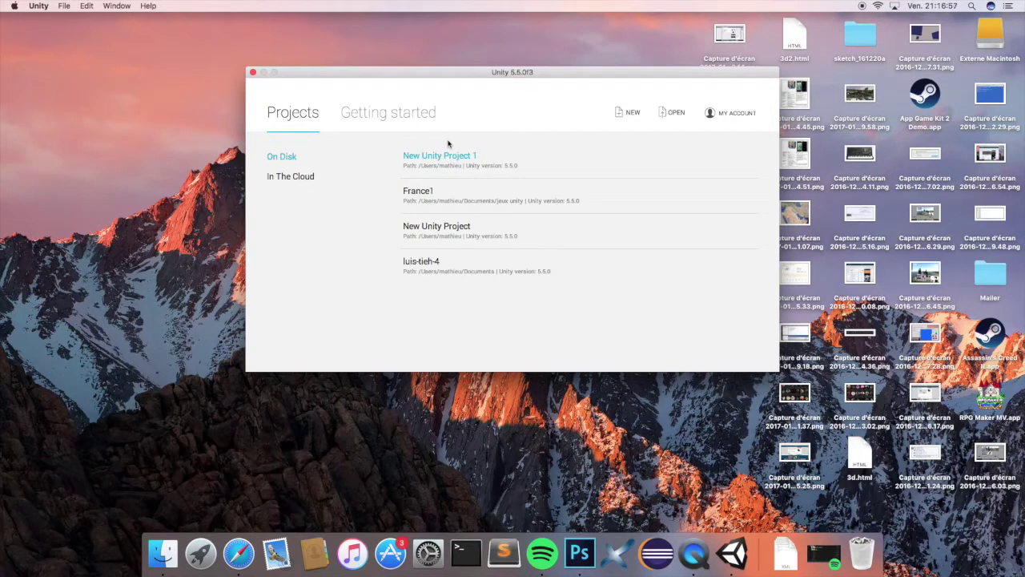
- Create a new 3D project named "Mon nouveau jeu" in the default location with Unity Analytics turned off
click(625, 115)
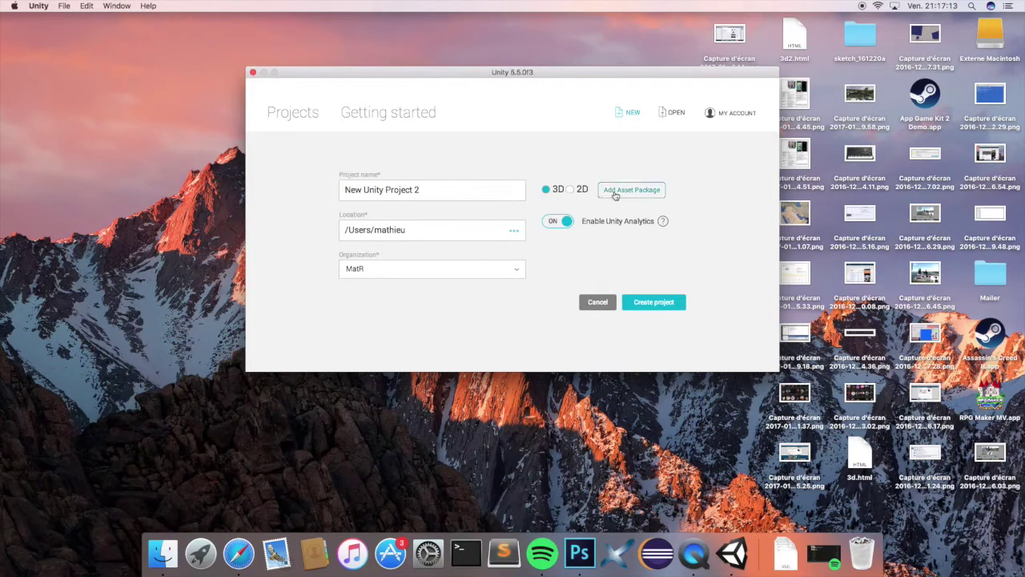
click(552, 224)
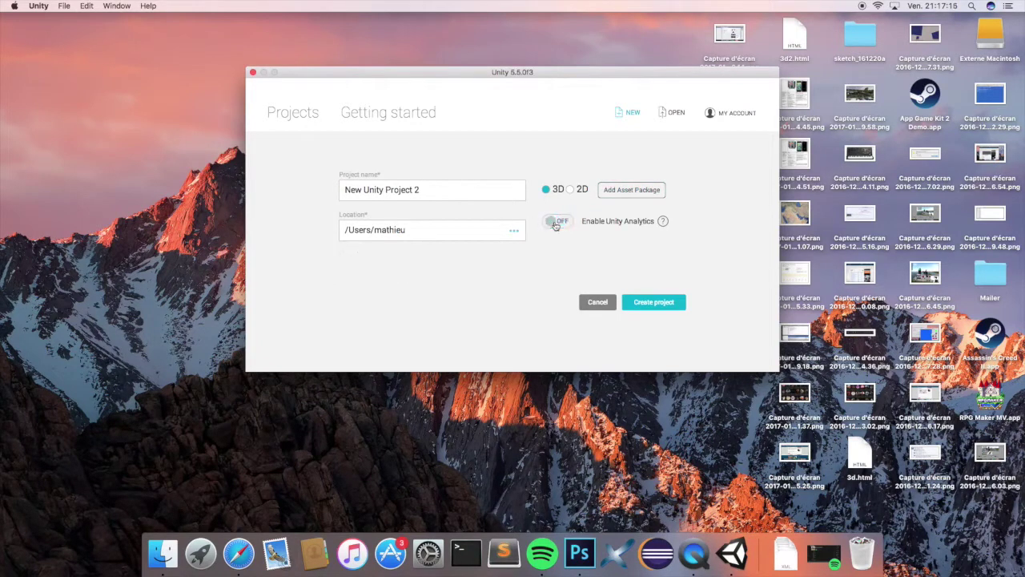
drag(498, 195, 270, 194)
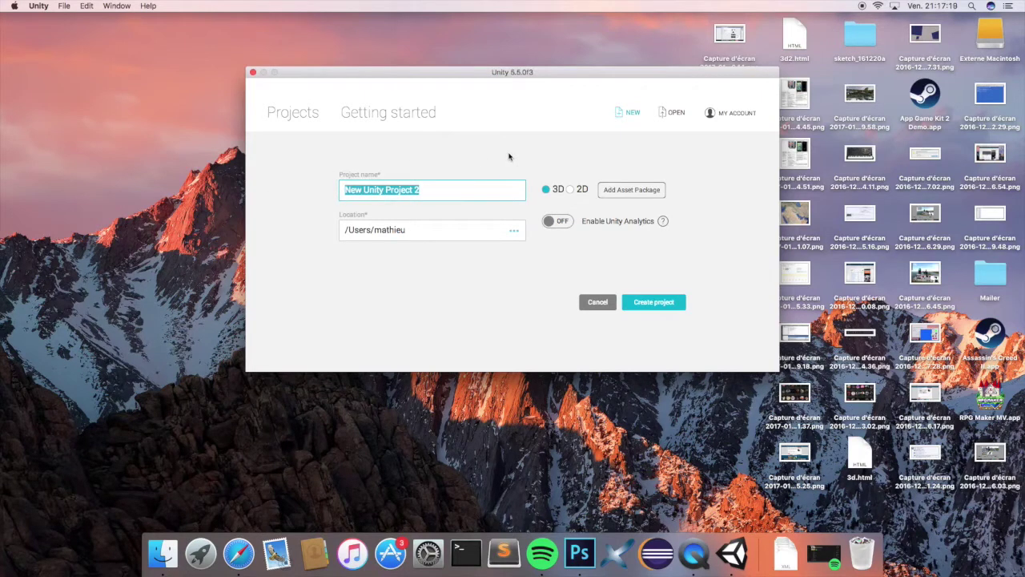
text(Ca)
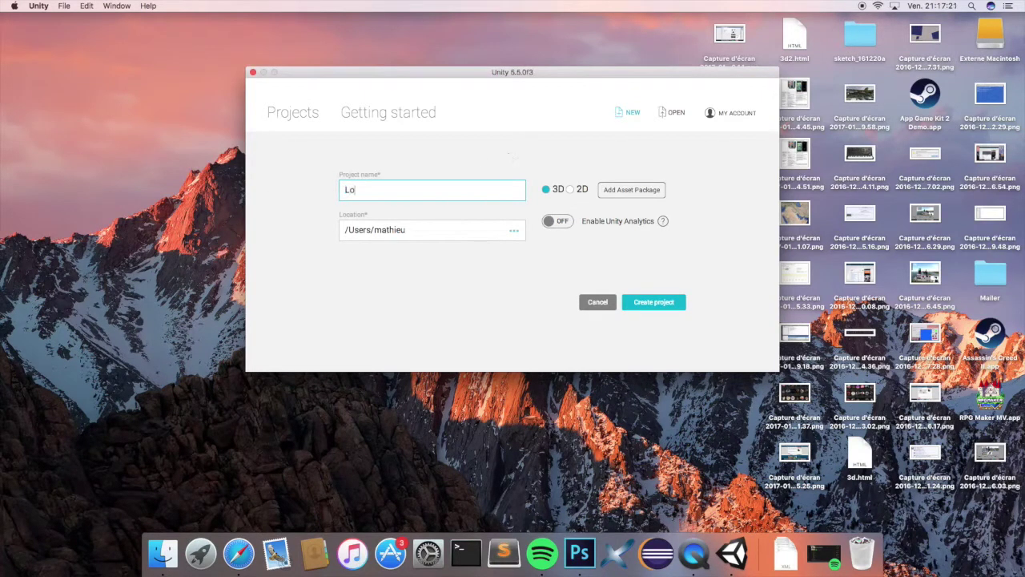
key(BackSpace)
key(BackSpace)
text(Mon nouveau jeu)
click(423, 232)
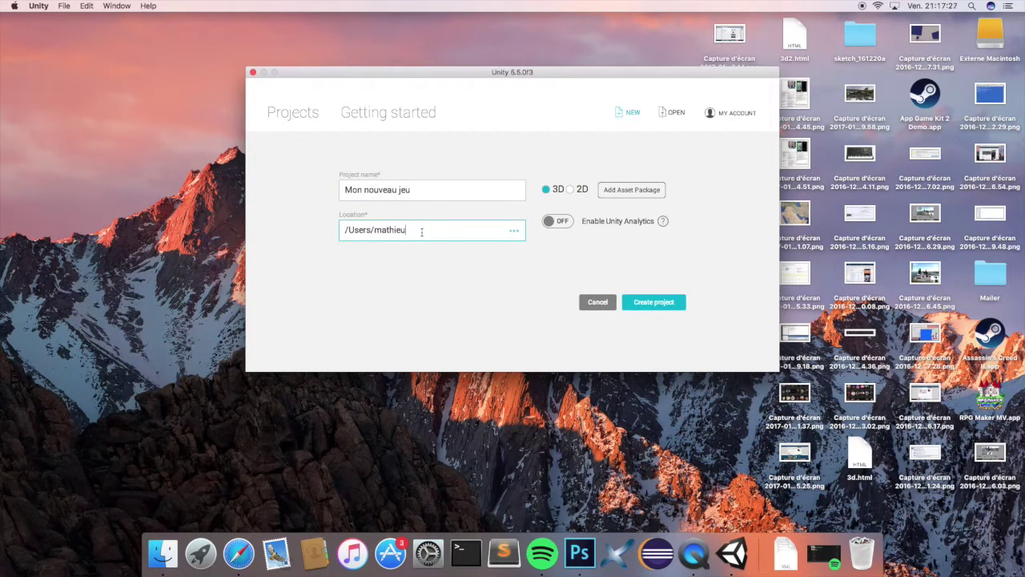
click(649, 305)
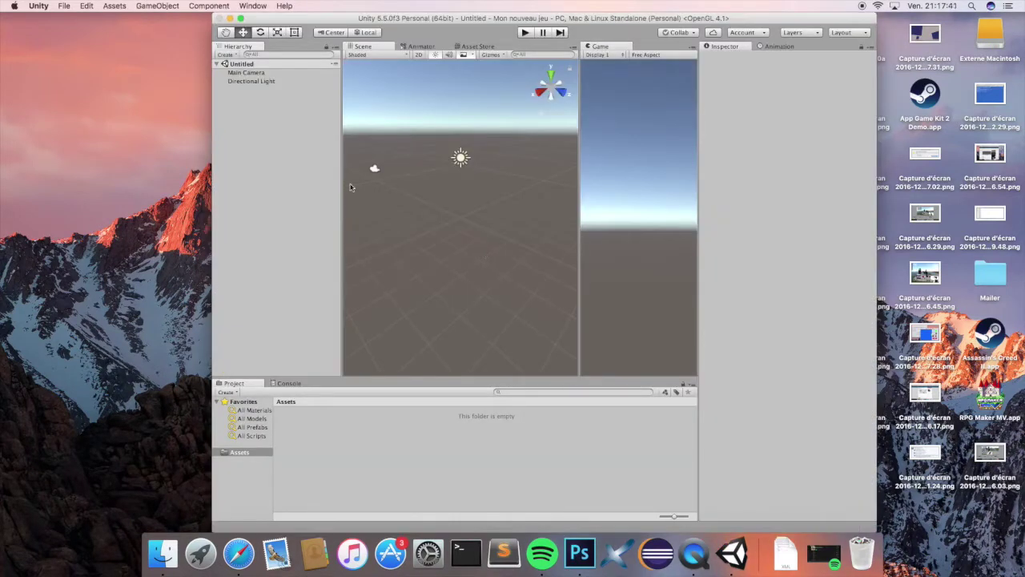
- Widen the Unity editor window to span the full width of the screen
drag(212, 197, 1, 193)
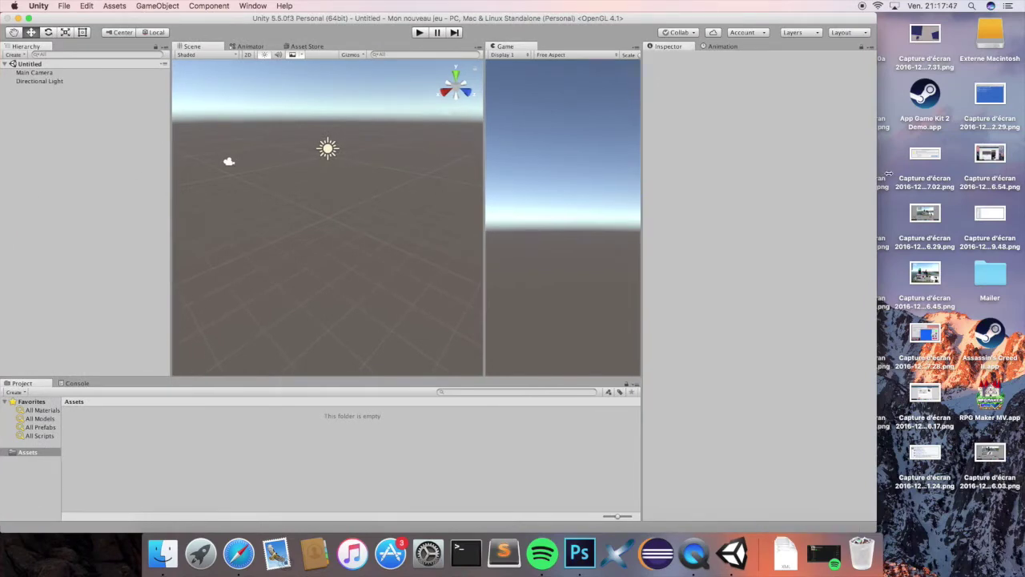
drag(879, 175, 1023, 173)
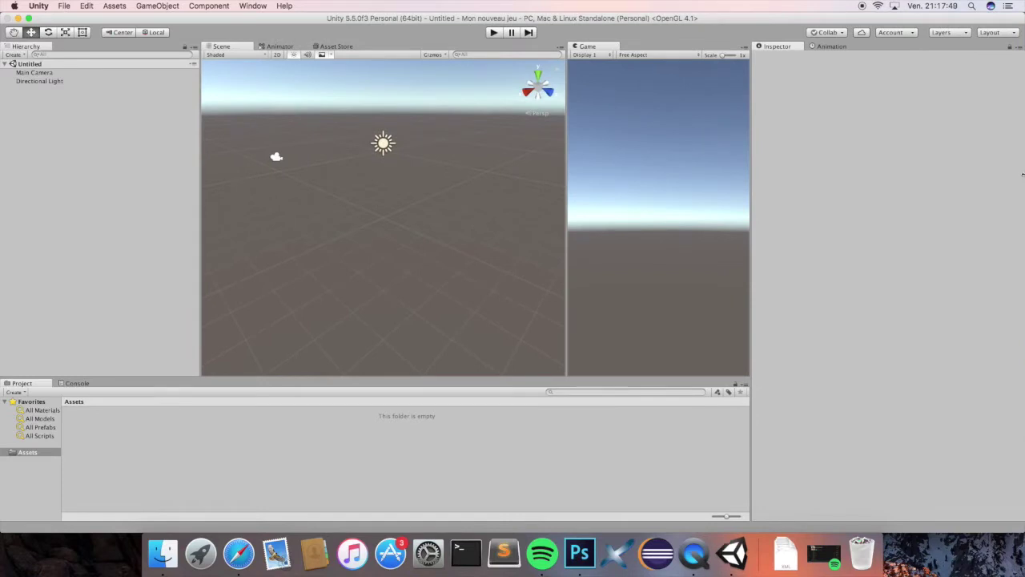
- Inspect the Main Camera and the Directional Light in turn, checking their components and their place in the scene
click(32, 73)
click(31, 82)
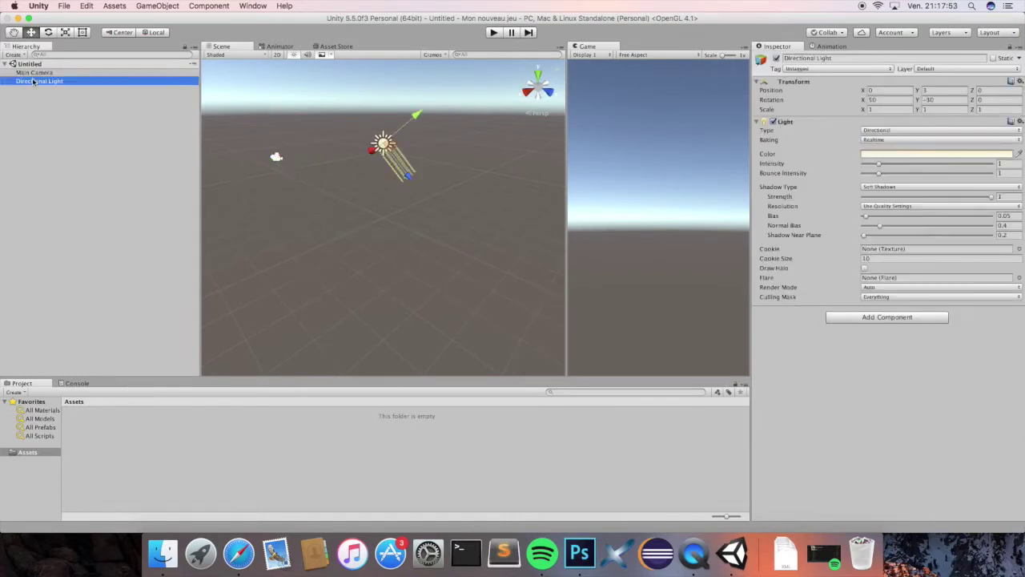
click(37, 74)
click(39, 83)
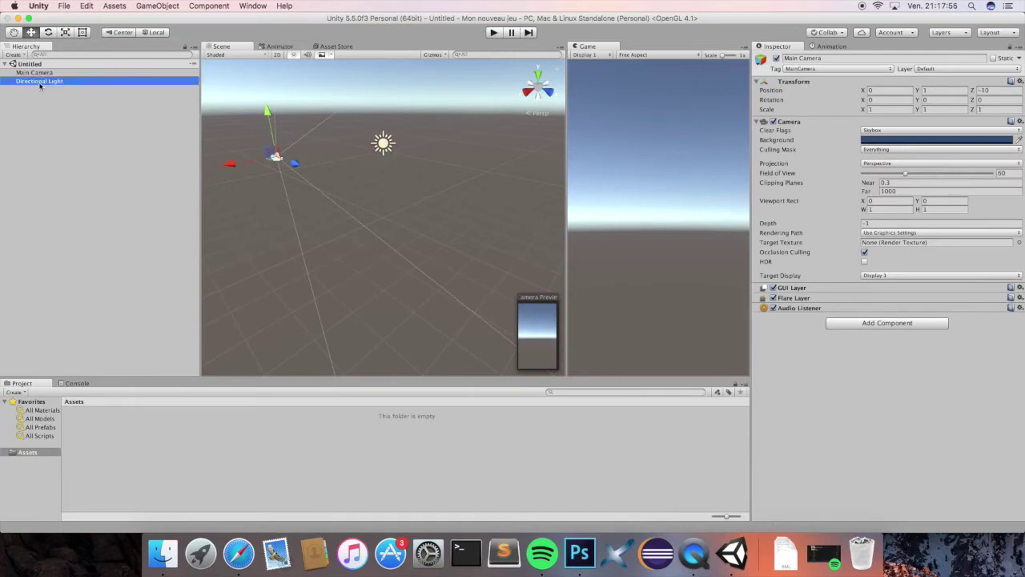
click(43, 74)
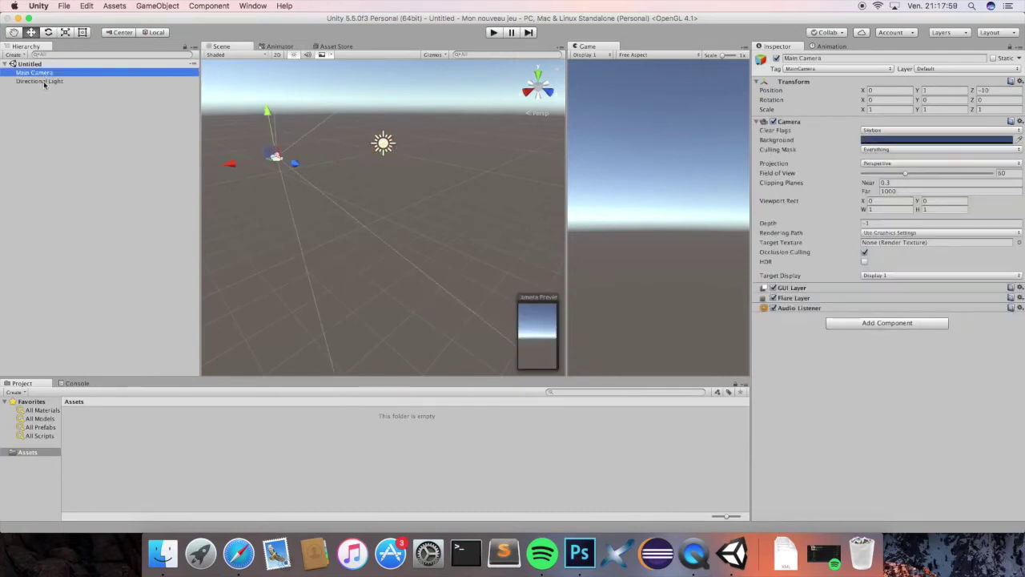
click(44, 83)
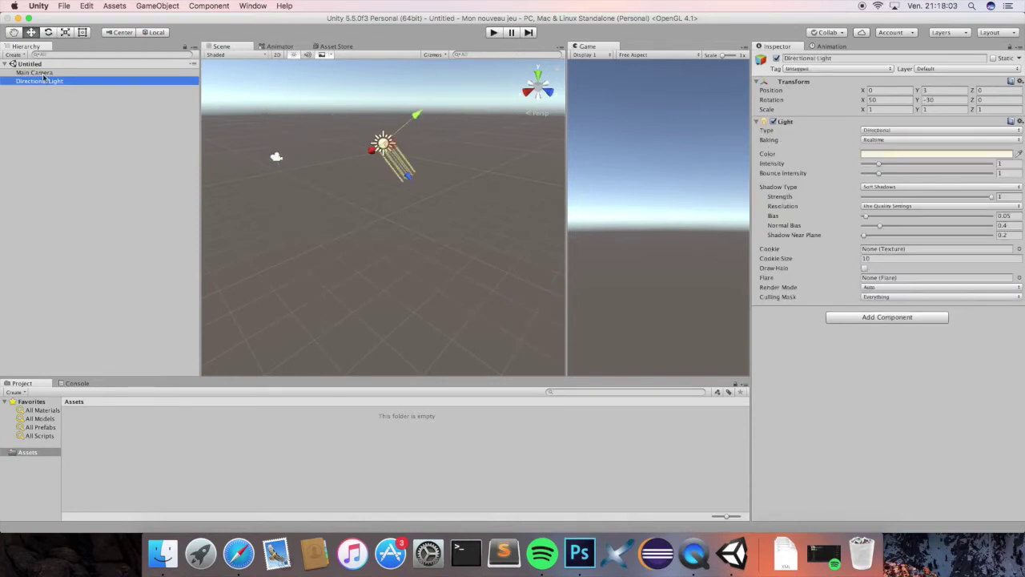
click(44, 72)
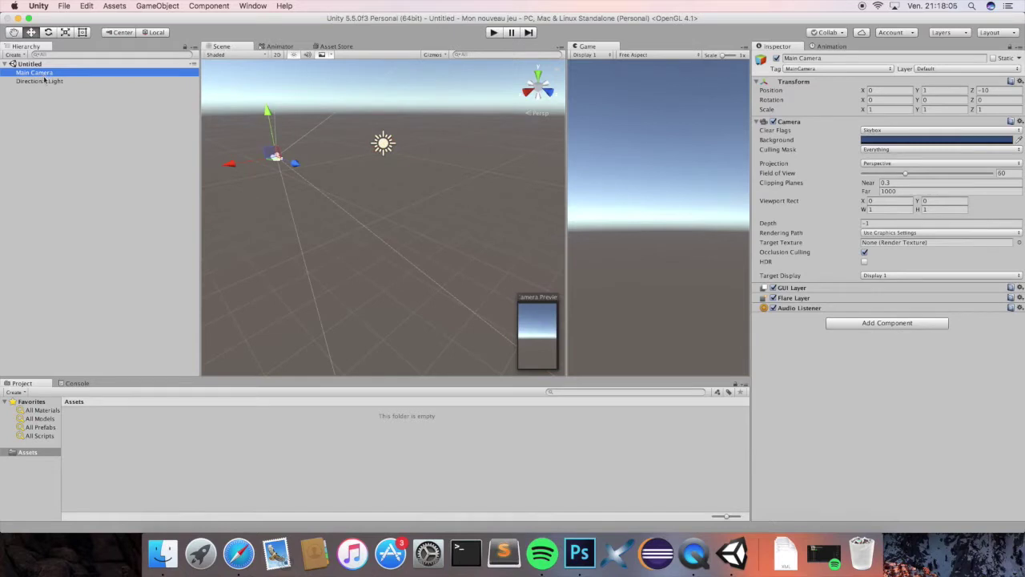
- Move the Main Camera forward along the Z axis to about -8.04 while viewing the scene from the Right side
click(534, 93)
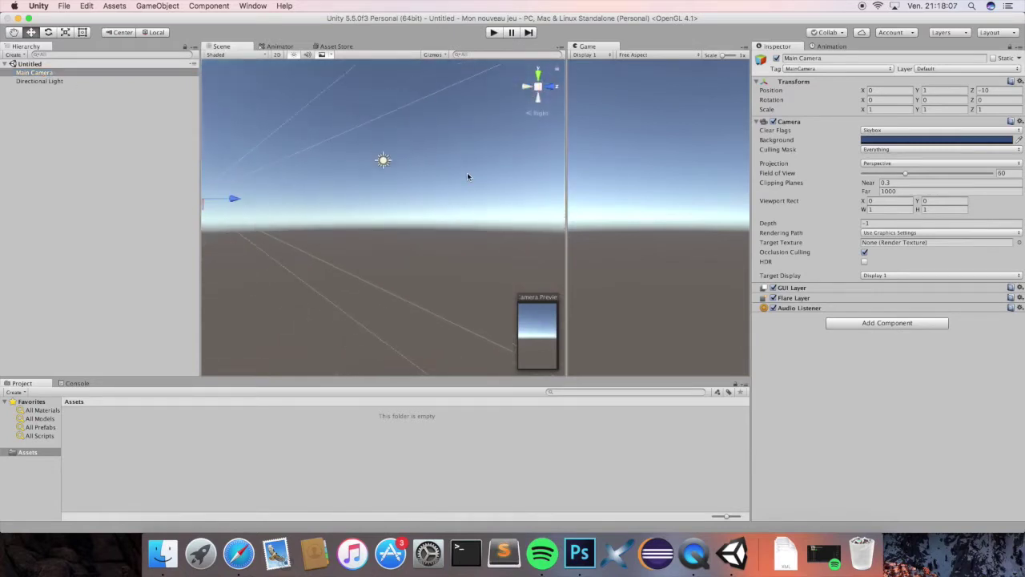
scroll(467, 175, down, 3)
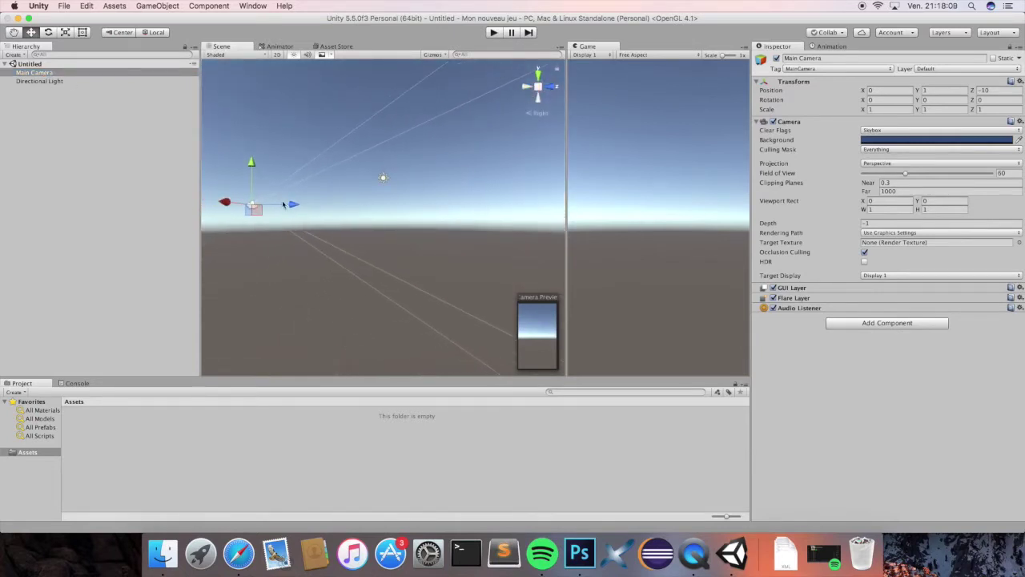
click(531, 85)
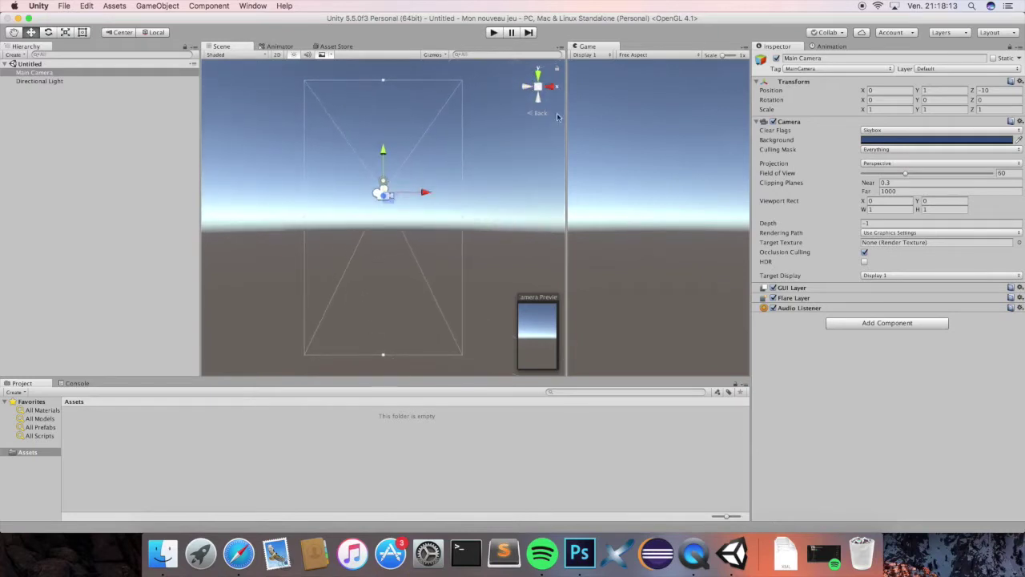
click(551, 86)
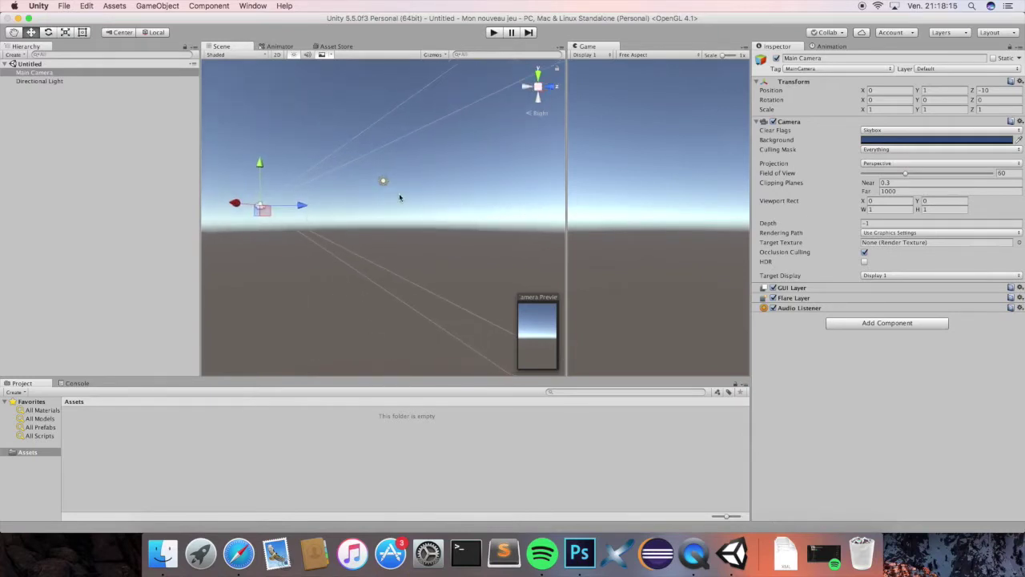
drag(300, 207, 325, 214)
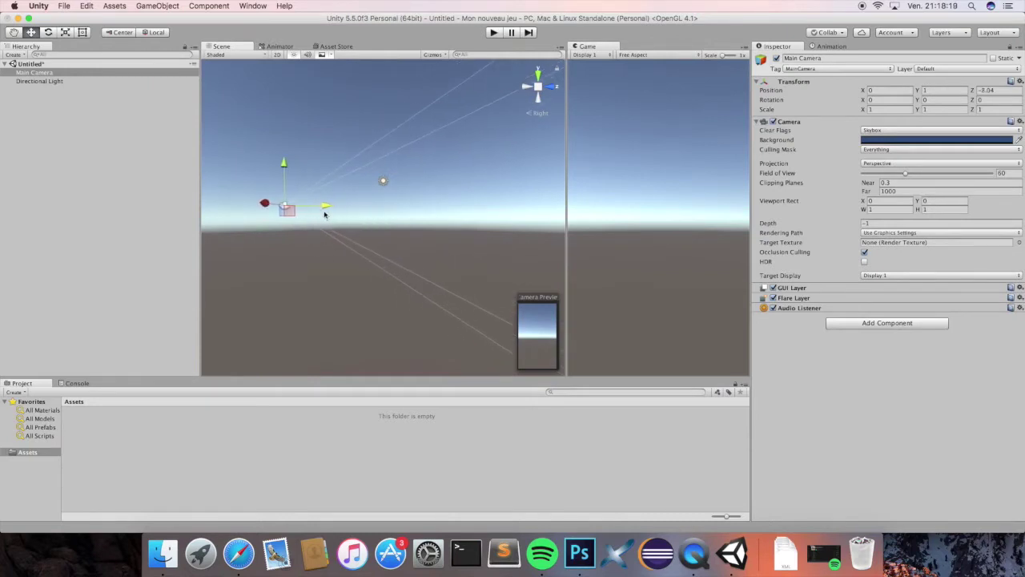
- Review the Directional Light's transform and light properties, and reselect the Main Camera
click(47, 74)
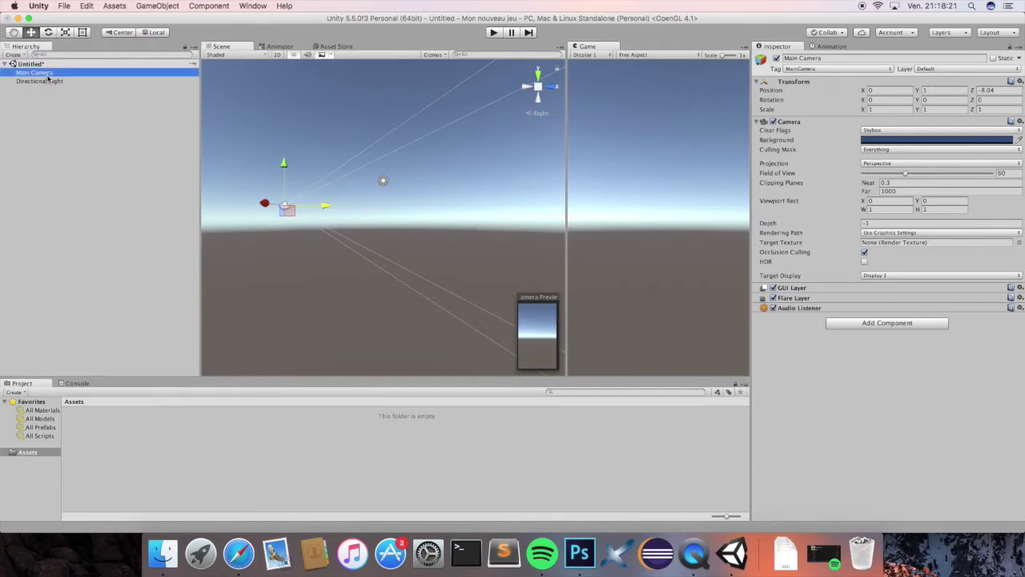
click(49, 81)
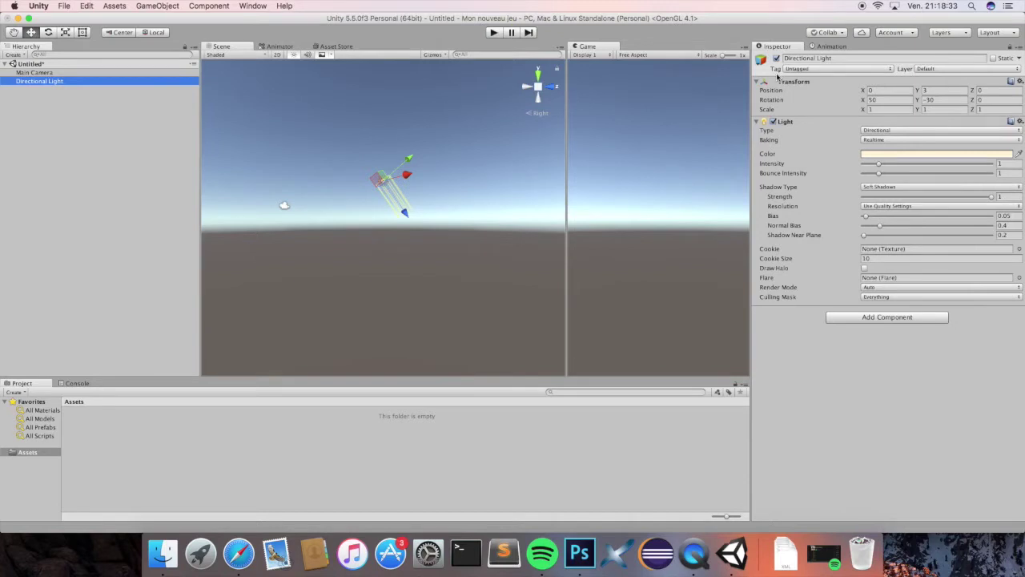
click(61, 74)
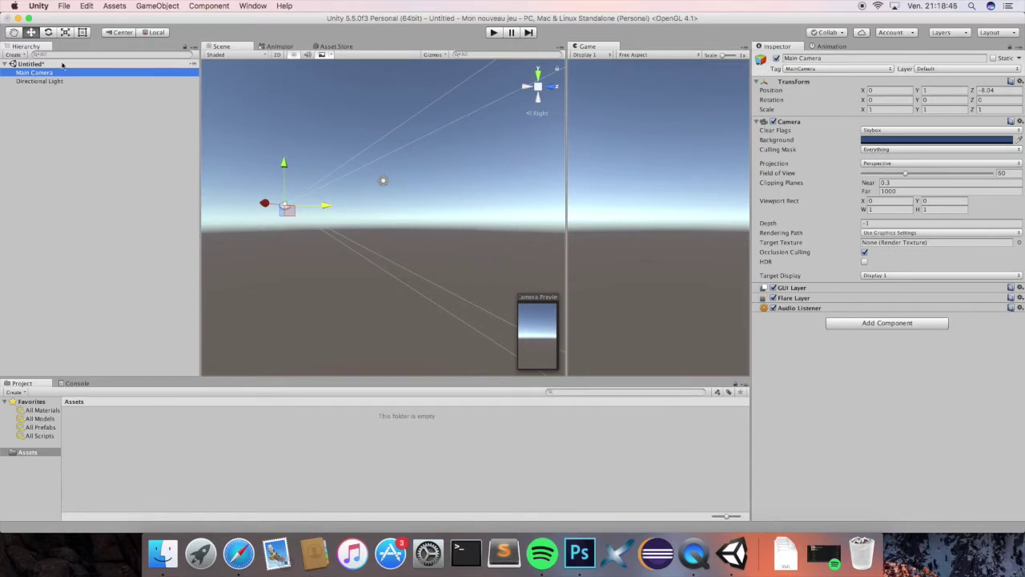
- Add a 3D Cube object to the scene
click(26, 56)
mouse_move(37, 85)
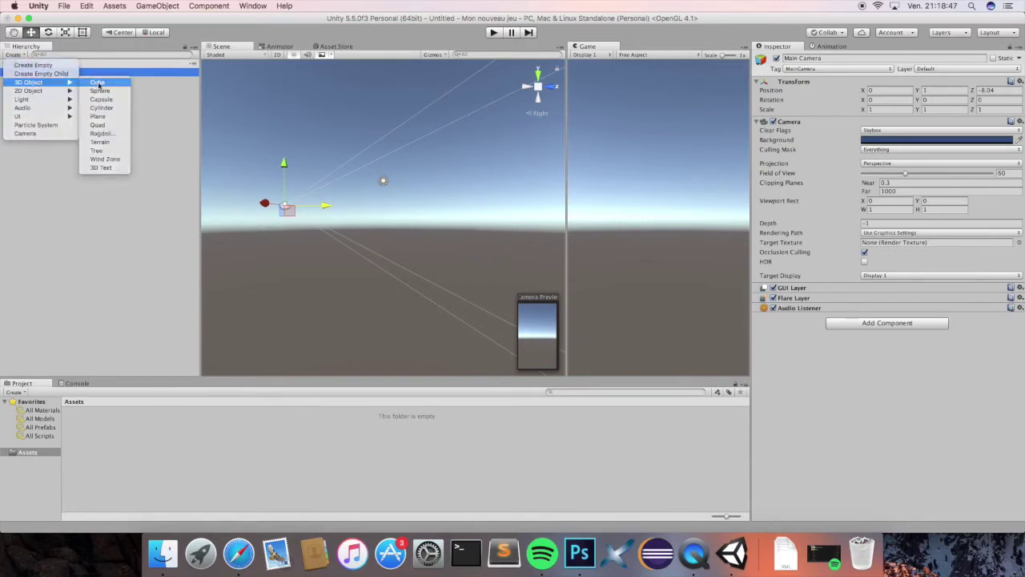
click(100, 84)
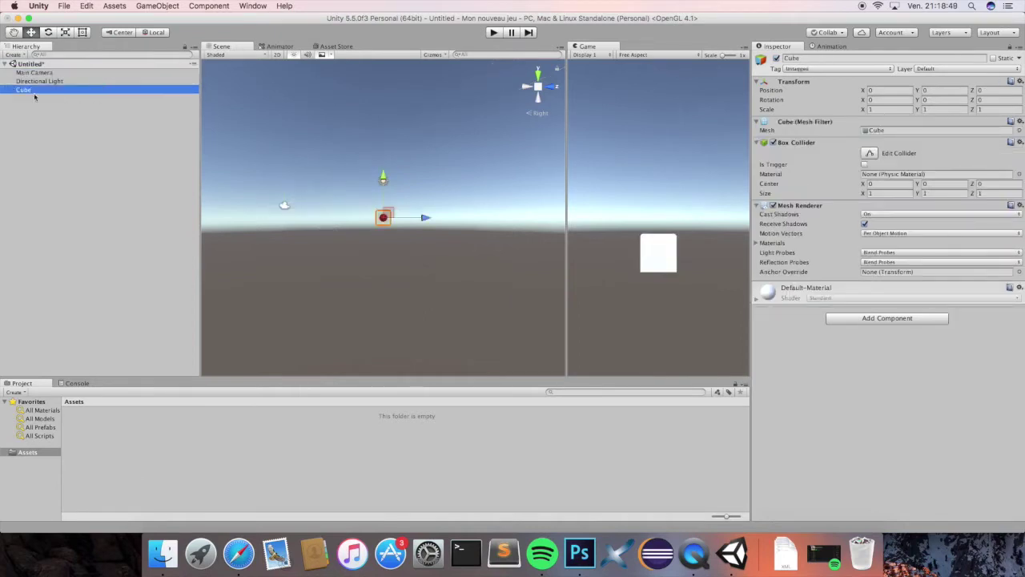
- Scale the Cube to about 2.99 along the Y axis and about 2.53 along the Z axis
scroll(421, 225, up, 8)
scroll(427, 225, down, 5)
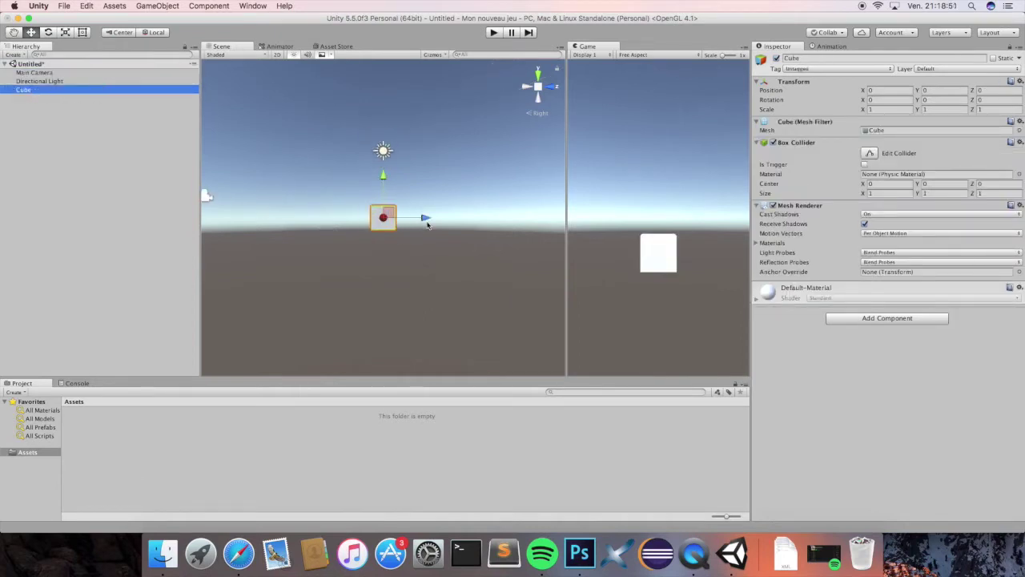
click(65, 33)
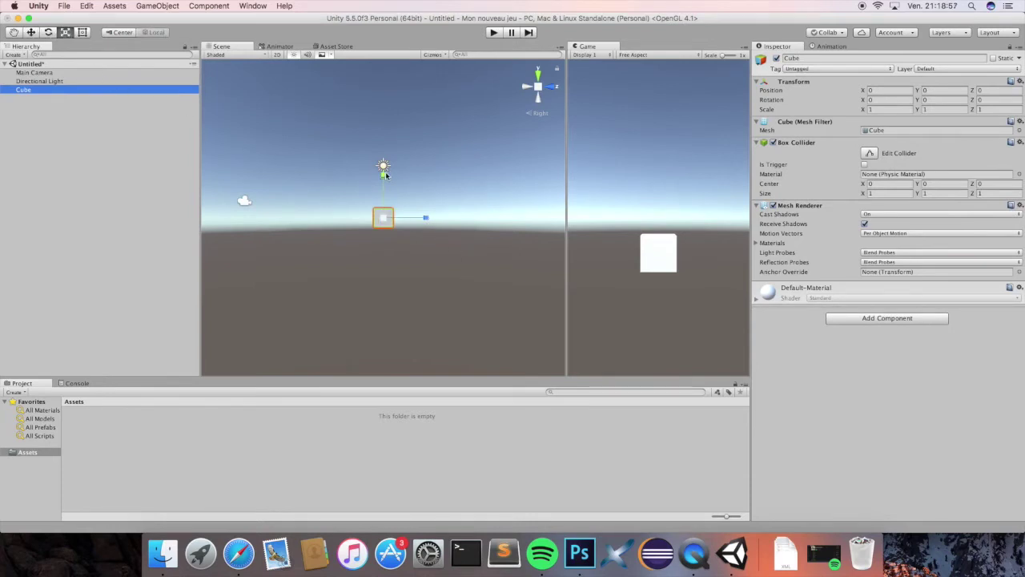
drag(386, 175, 385, 93)
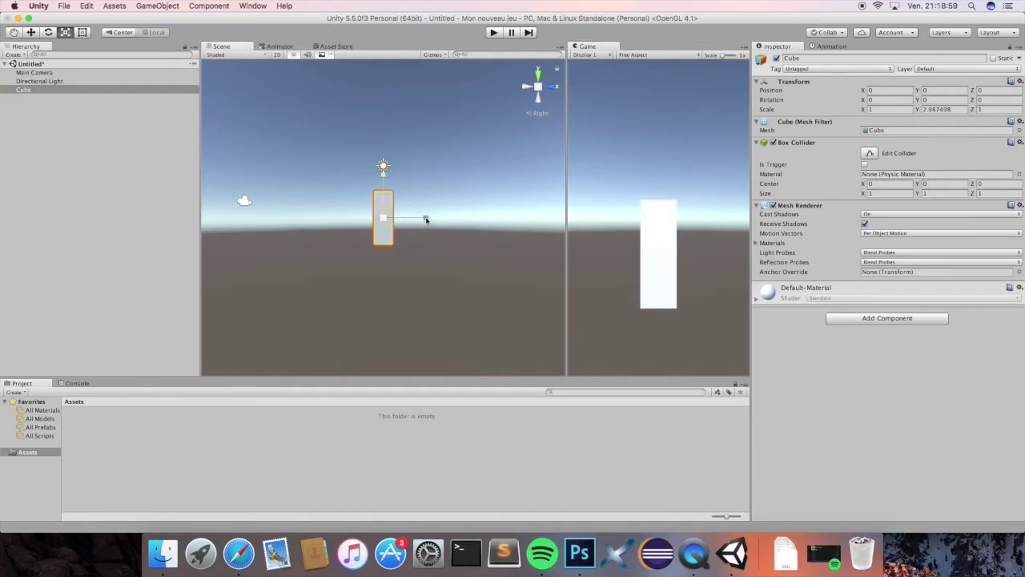
drag(426, 219, 534, 210)
drag(491, 208, 484, 210)
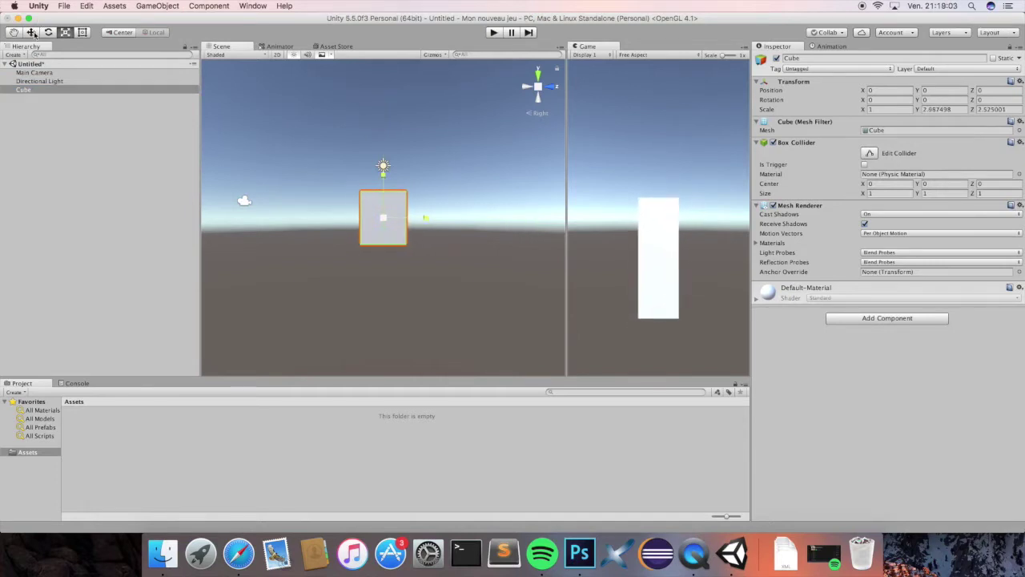
- Save the stretched Cube as a prefab in Assets and place three copies of it at different spots in the scene
click(32, 33)
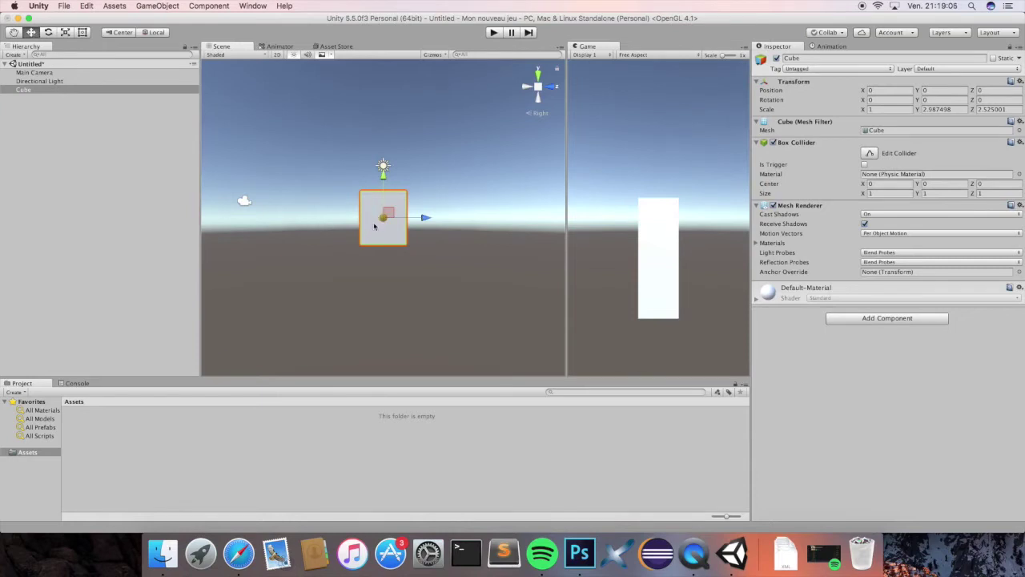
drag(28, 90, 122, 435)
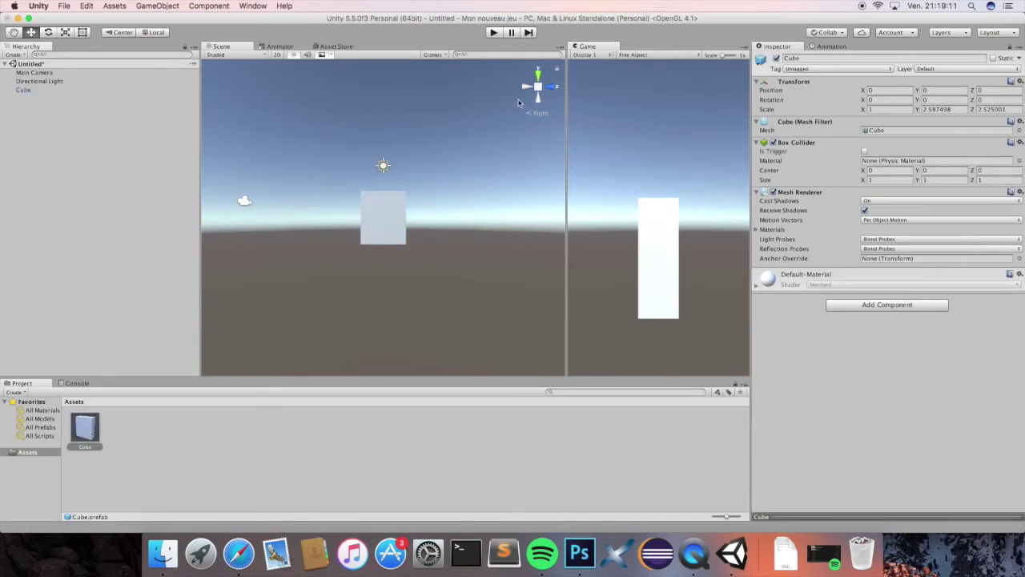
click(551, 88)
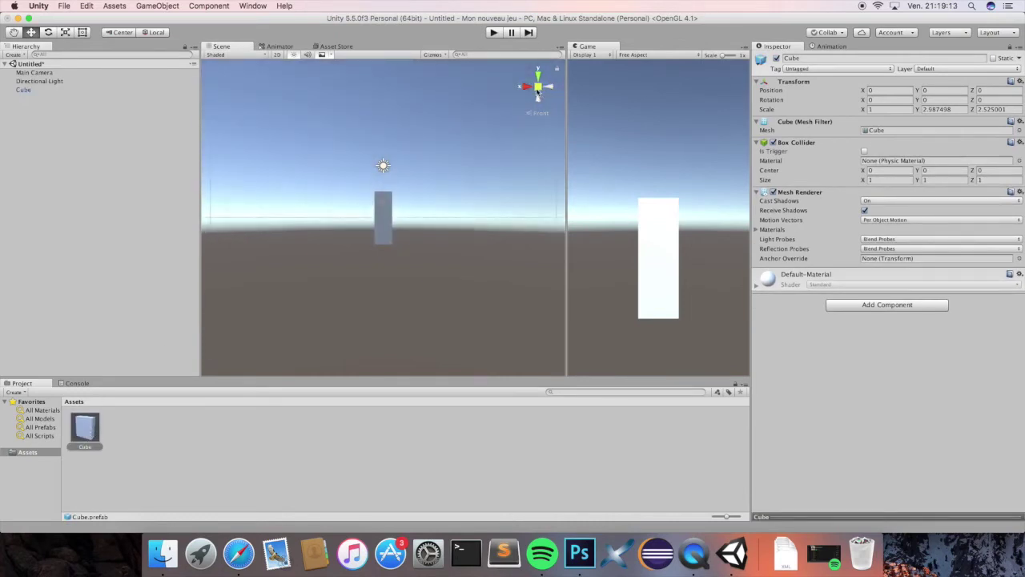
alt+drag(425, 265, 396, 267)
click(286, 280)
drag(210, 326, 278, 281)
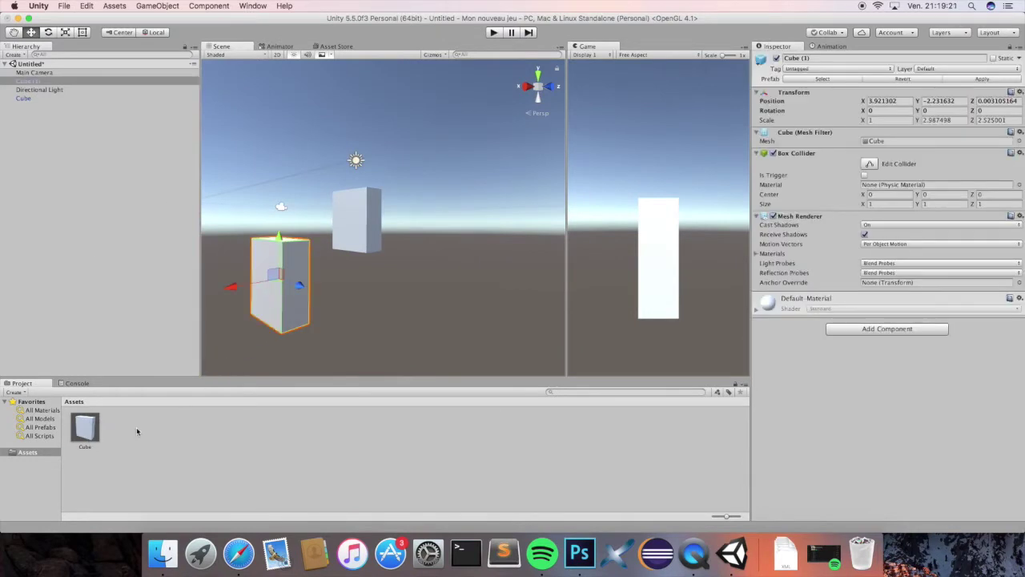
drag(85, 427, 425, 269)
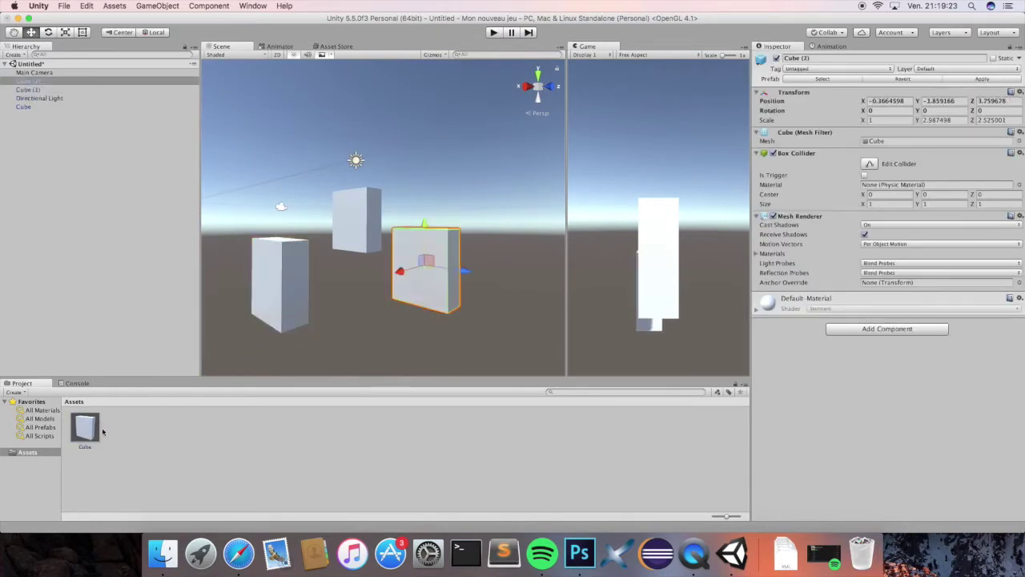
drag(103, 432, 438, 180)
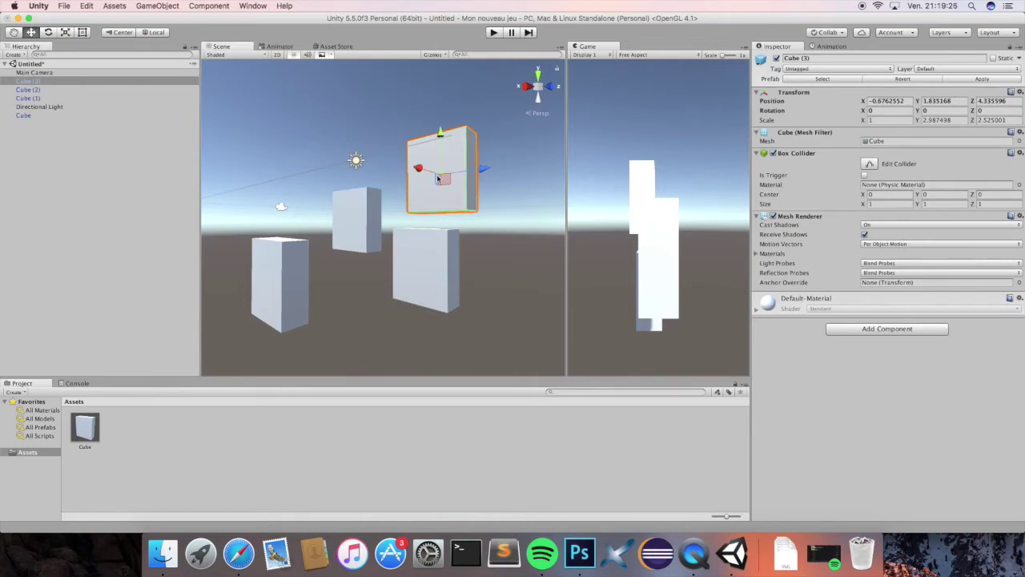
- Raise the uppermost cube copy to about 2.21 on the Y axis
click(13, 32)
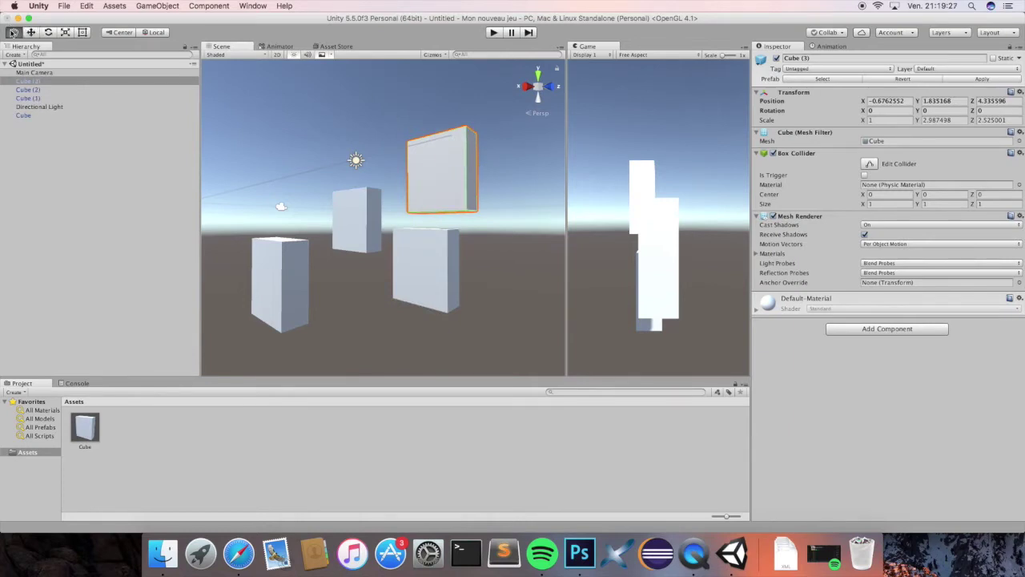
drag(379, 170, 355, 176)
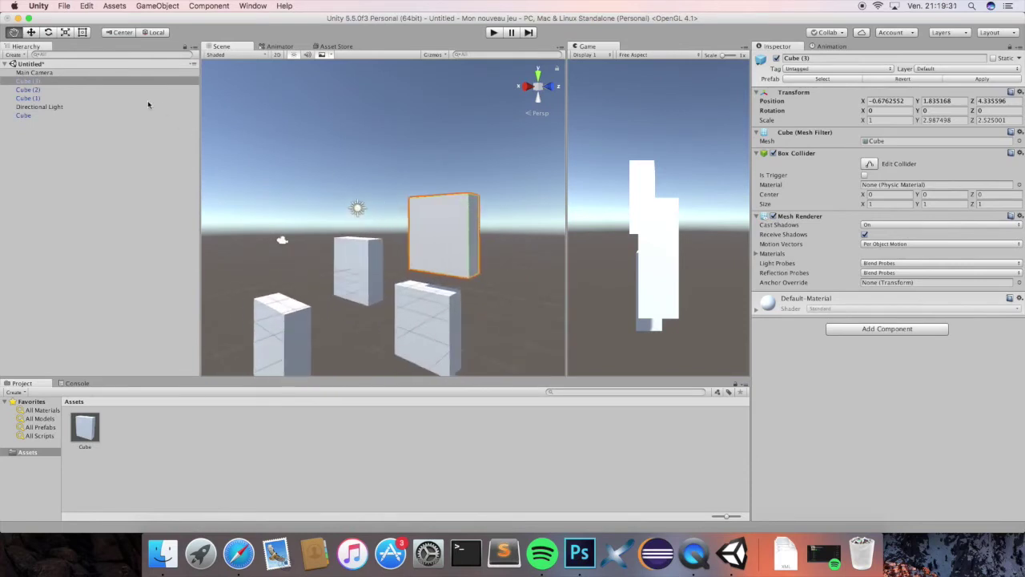
click(30, 32)
mouse_move(442, 192)
mouse_down()
mouse_move(442, 152)
mouse_move(441, 190)
mouse_up()
- Rotate the uppermost cube copy to about -10.49 around Y and reduce its Z scale to about 2.46
click(48, 33)
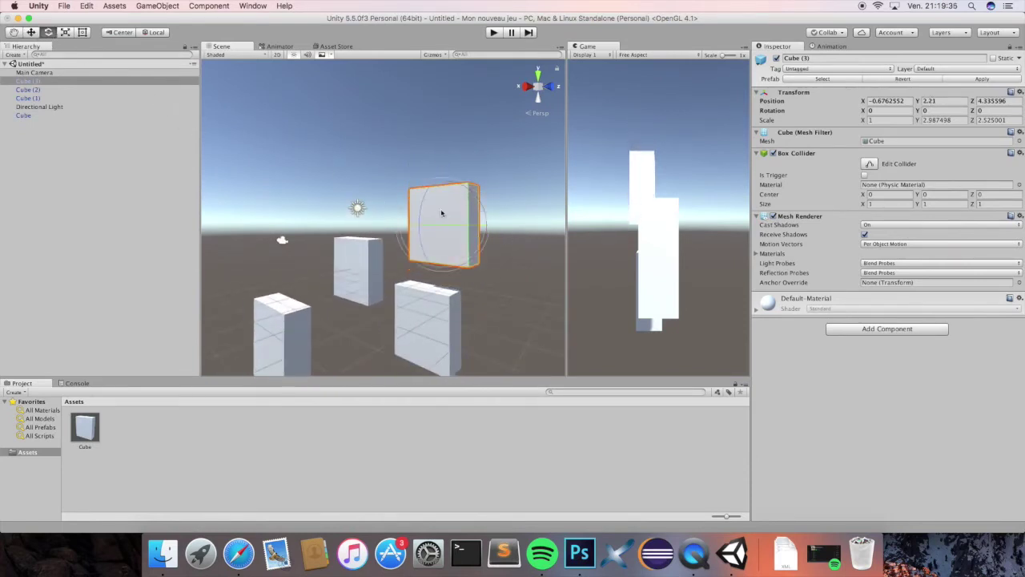
drag(463, 231, 484, 222)
click(66, 32)
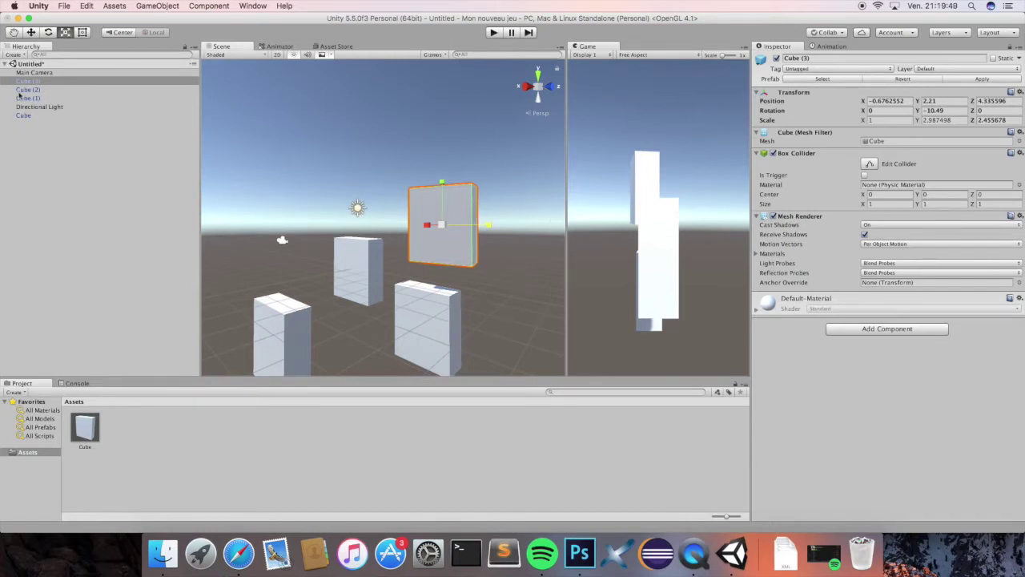
- Select the Main Camera, run the game, and widen and narrow the Game view to check what the camera renders
click(34, 73)
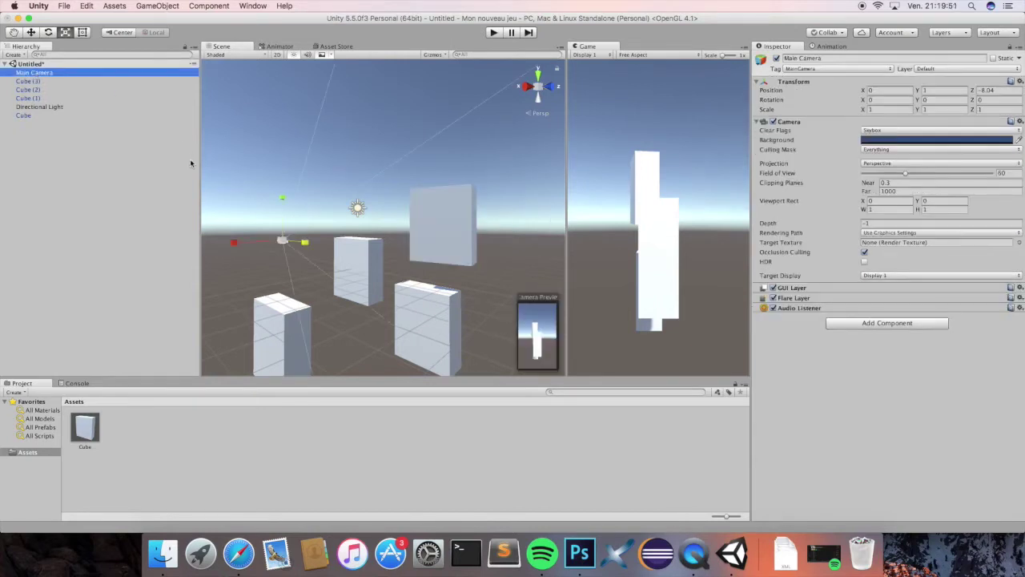
scroll(264, 200, down, 2)
click(494, 32)
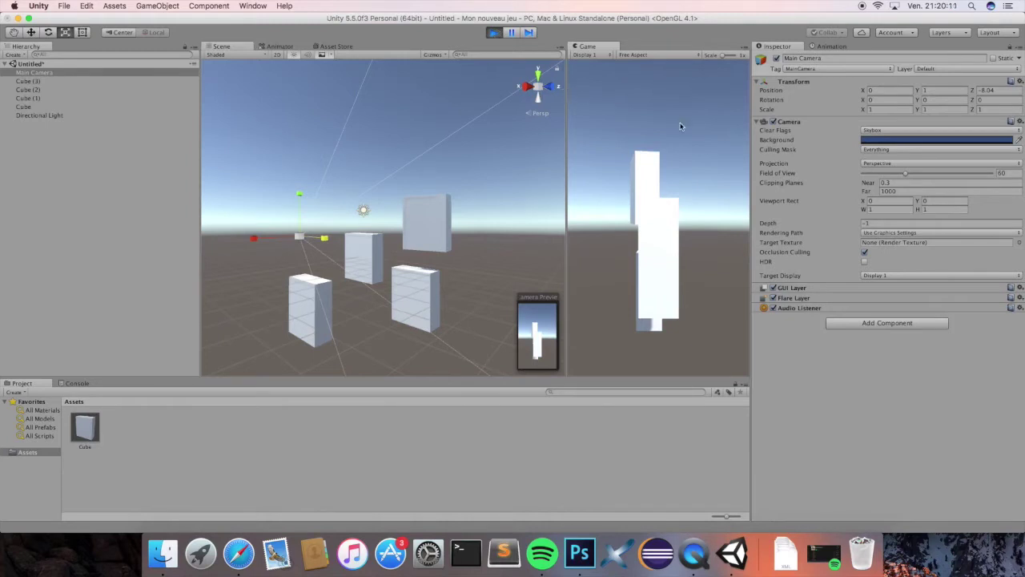
drag(561, 125, 407, 160)
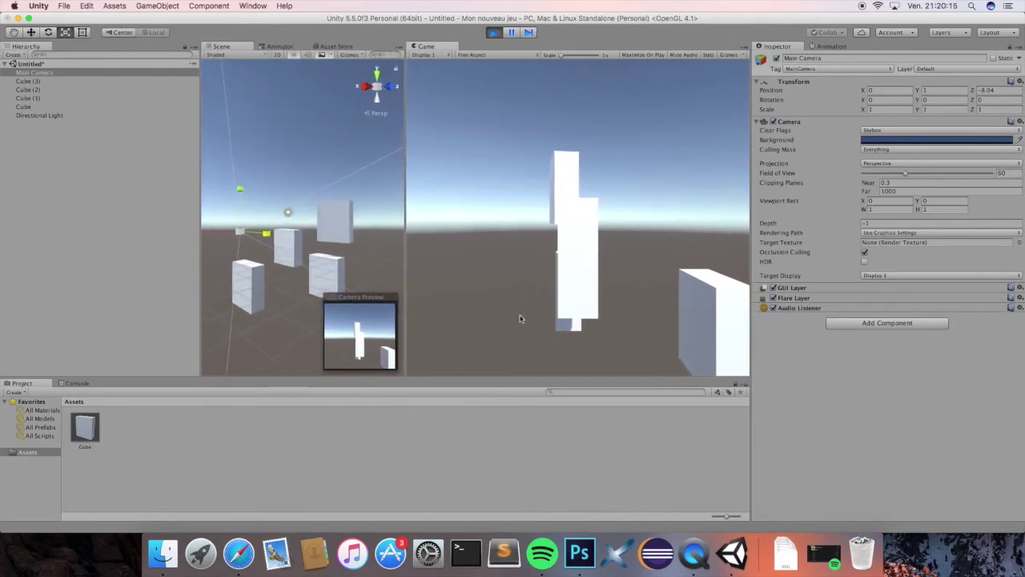
drag(409, 122, 553, 122)
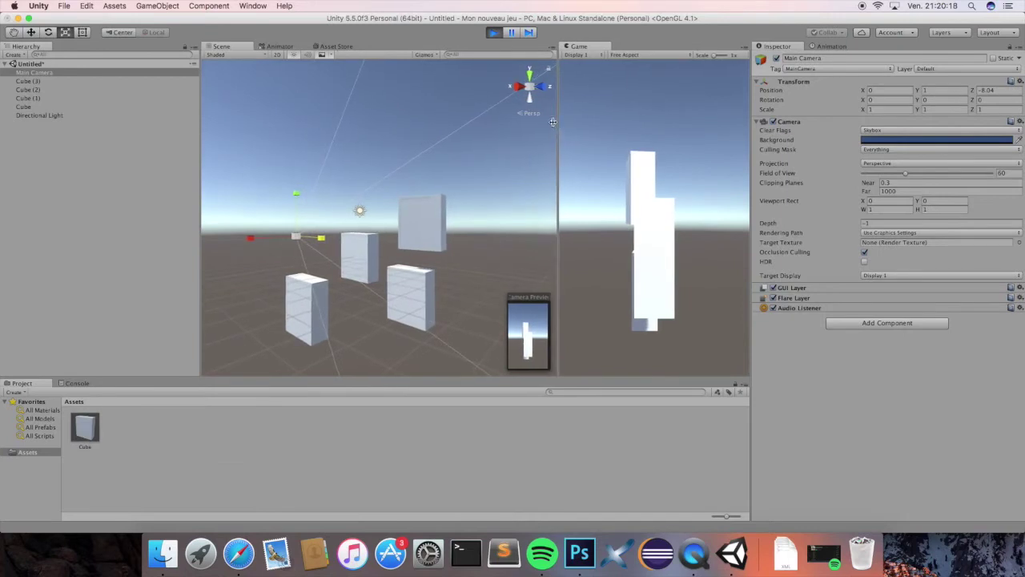
- Try to rotate the Main Camera in Play mode while viewing the scene from the Right side
click(518, 87)
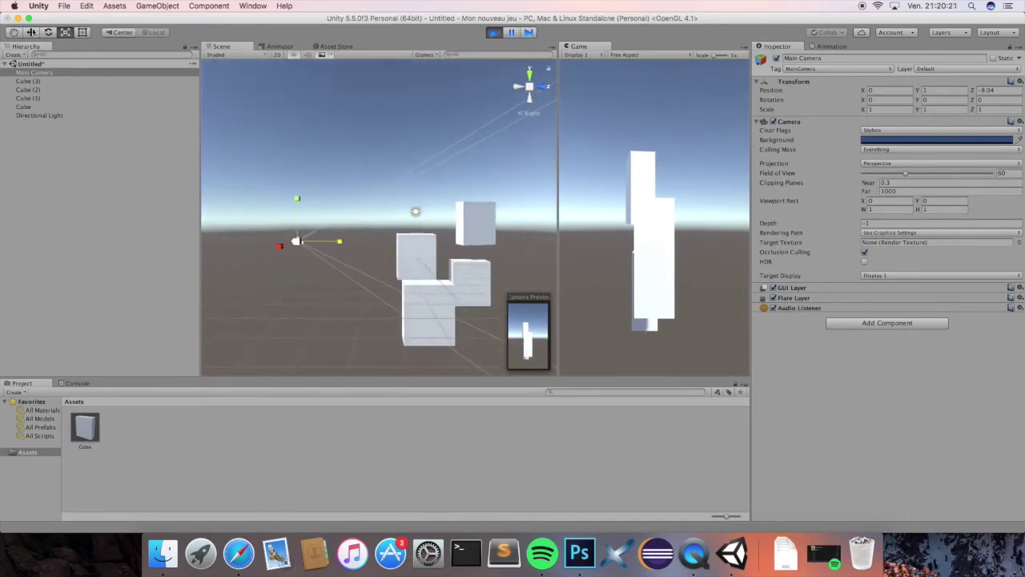
click(48, 32)
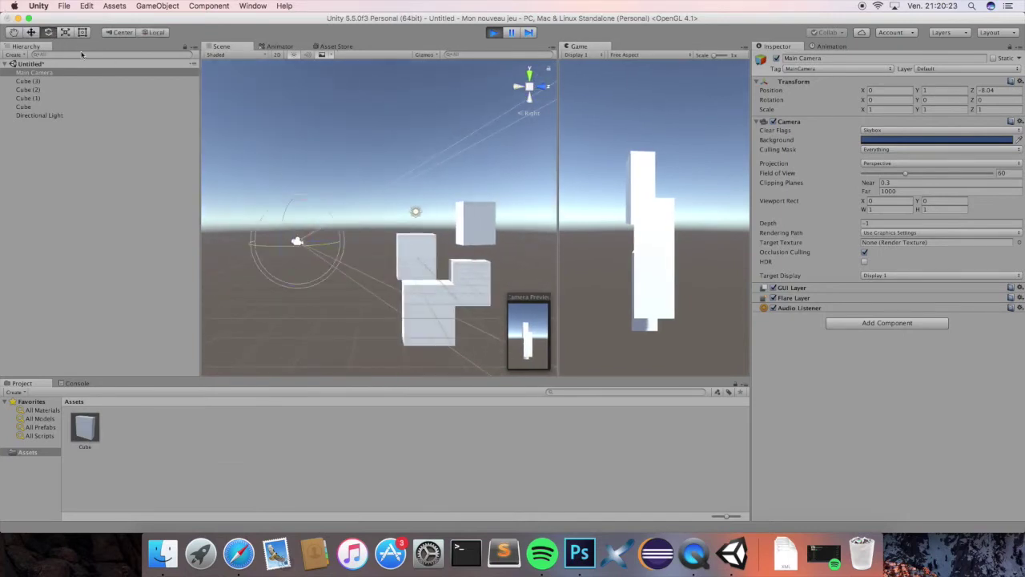
drag(311, 244, 278, 213)
click(31, 33)
click(48, 32)
drag(334, 241, 306, 239)
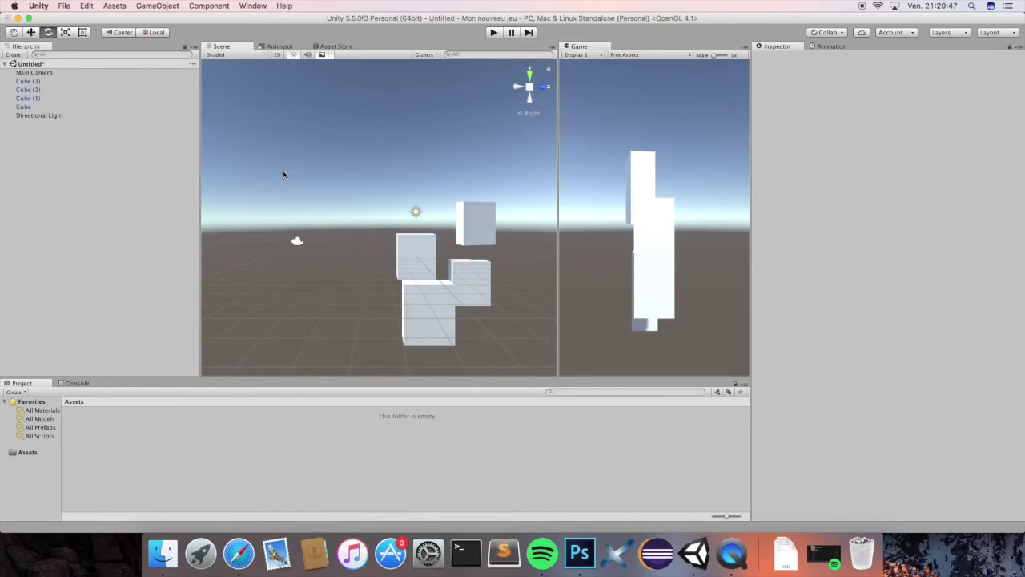
- Move the Main Camera to about -1.77 on X and rotate it about 15.58 around Y, viewing from the Back
click(36, 73)
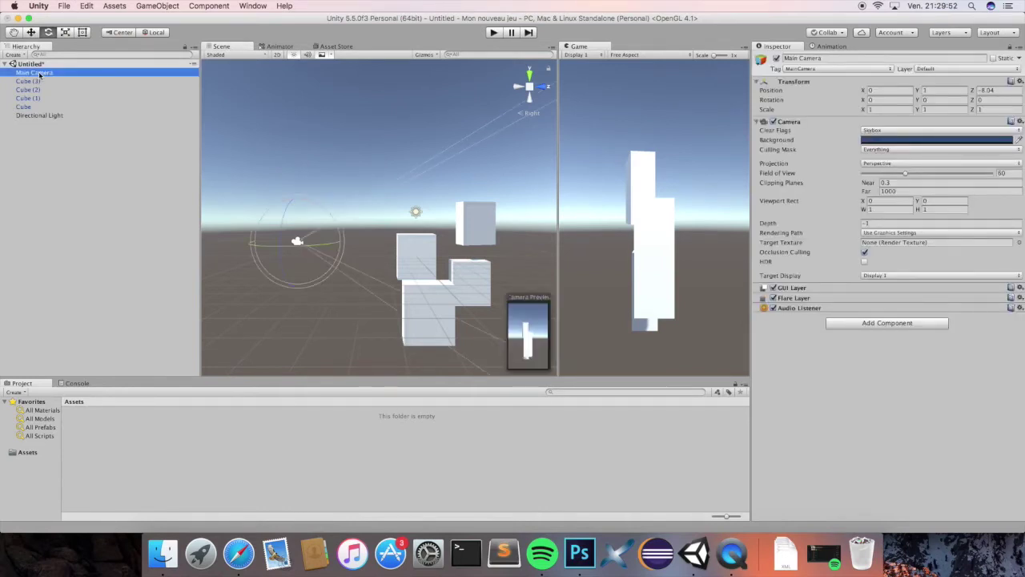
click(517, 89)
click(31, 33)
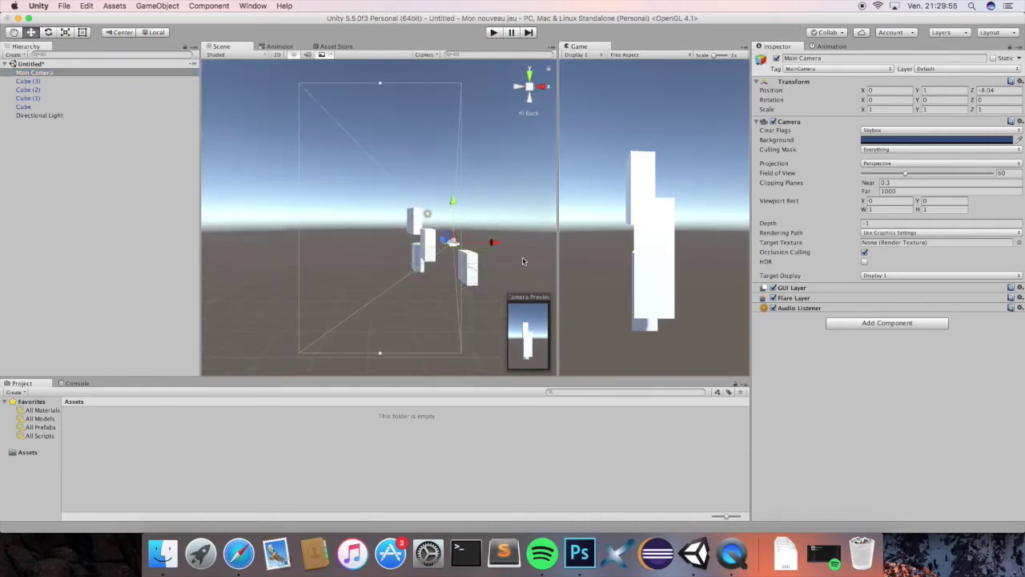
drag(492, 242, 436, 251)
click(48, 32)
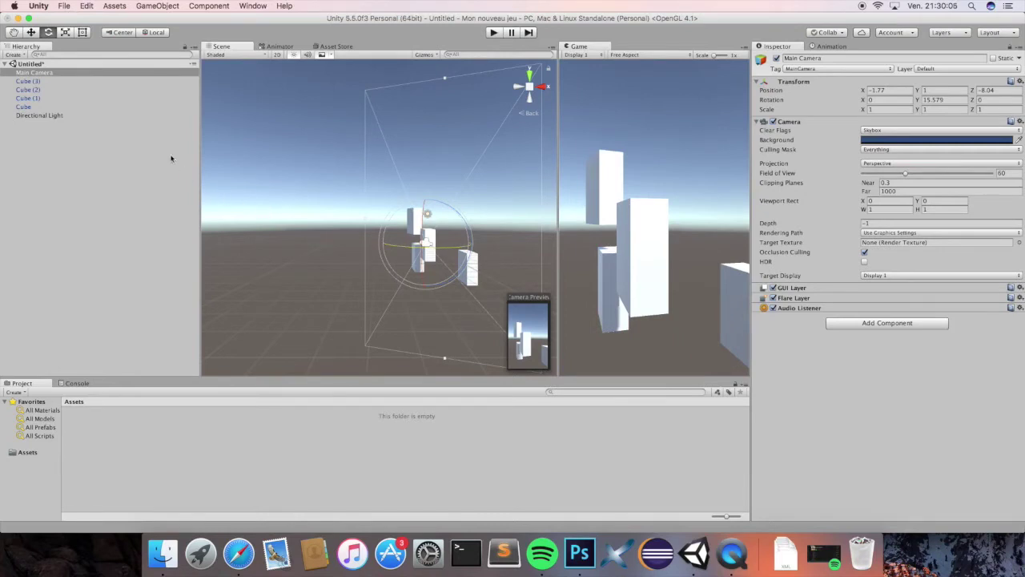
- Find the free Standard Assets package by Unity Technologies in the Asset Store and download it
click(251, 5)
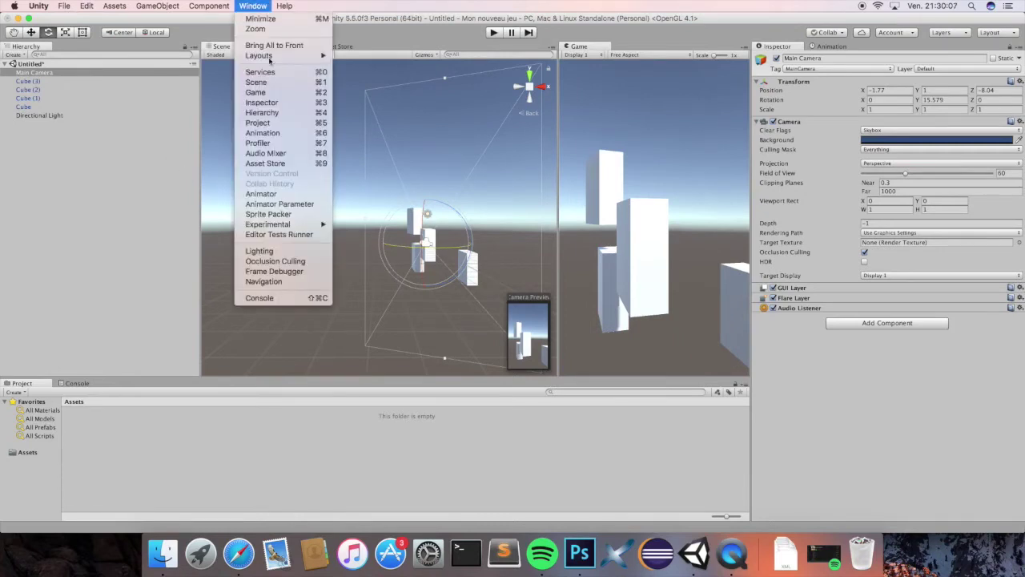
click(276, 164)
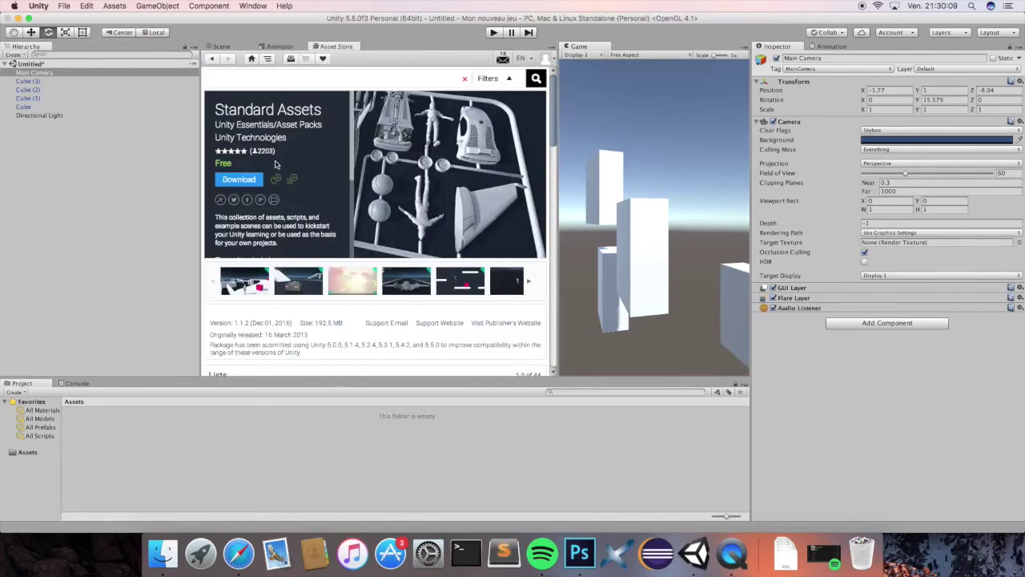
click(253, 79)
text(standaed assets)
click(236, 181)
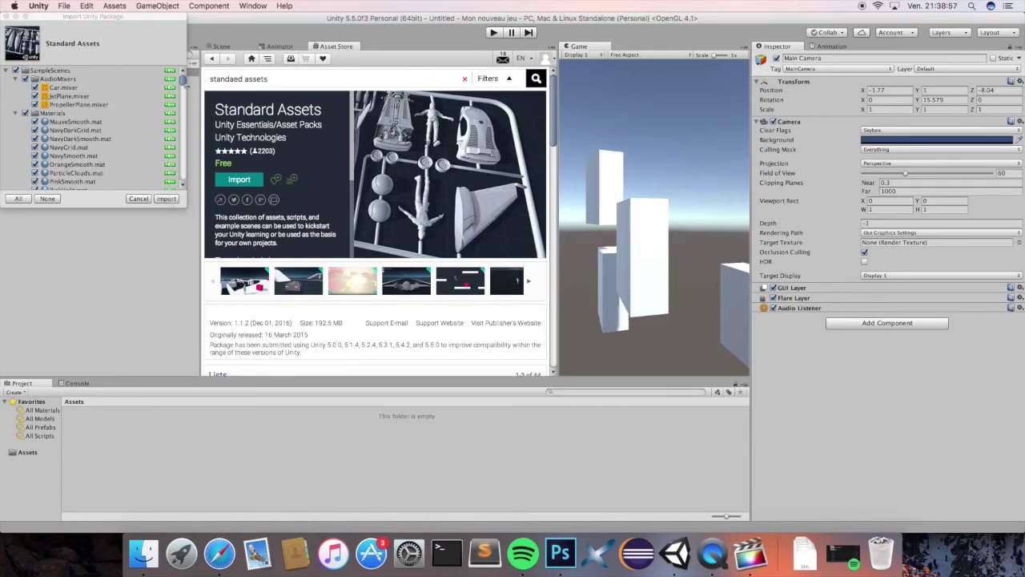
- Import all items of the Standard Assets package into the project and open the Standard Assets folder
mouse_move(183, 81)
mouse_down()
mouse_move(181, 107)
mouse_move(184, 75)
mouse_up()
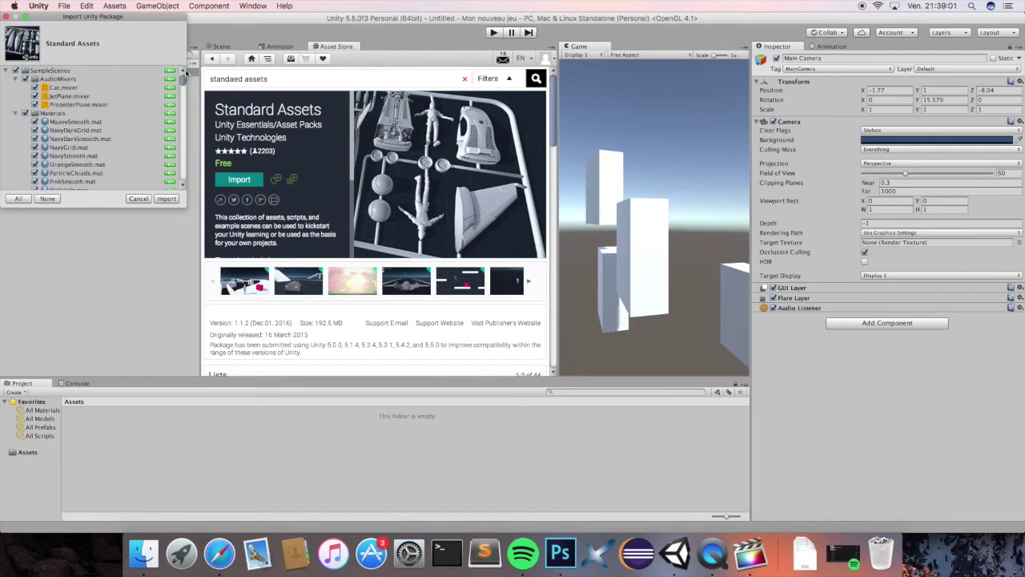
click(175, 198)
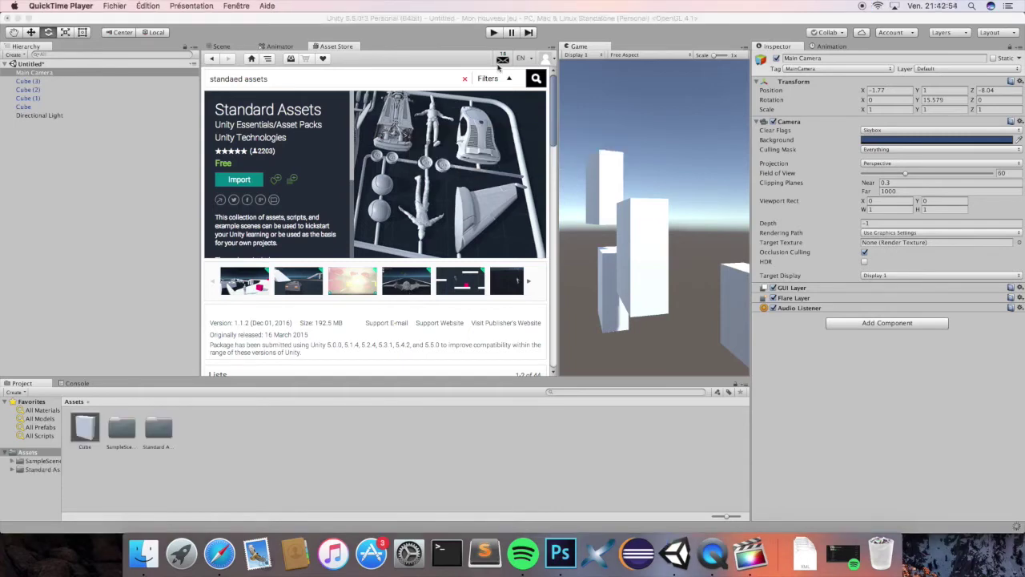
click(496, 19)
drag(495, 20, 493, 20)
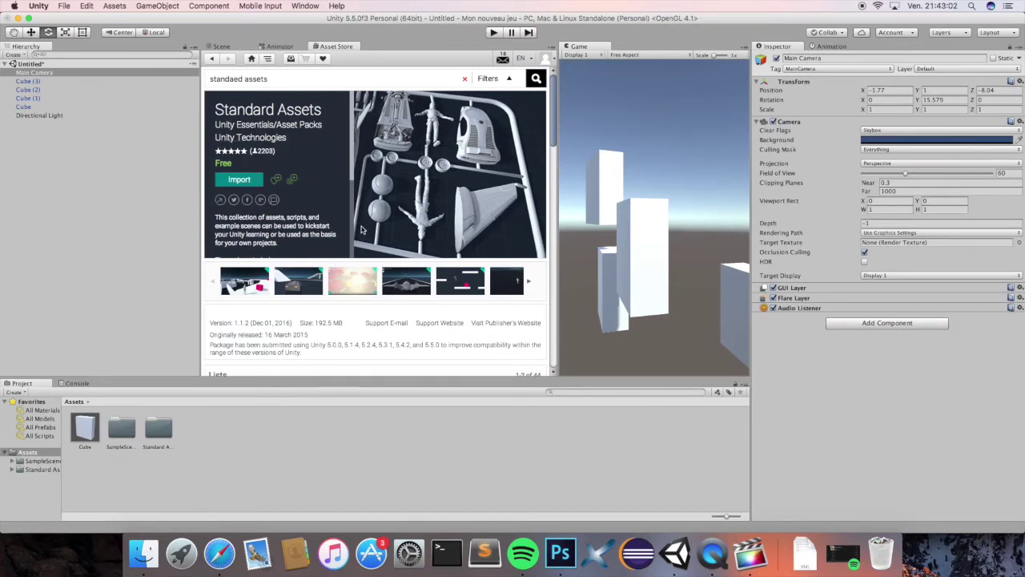
double_click(160, 428)
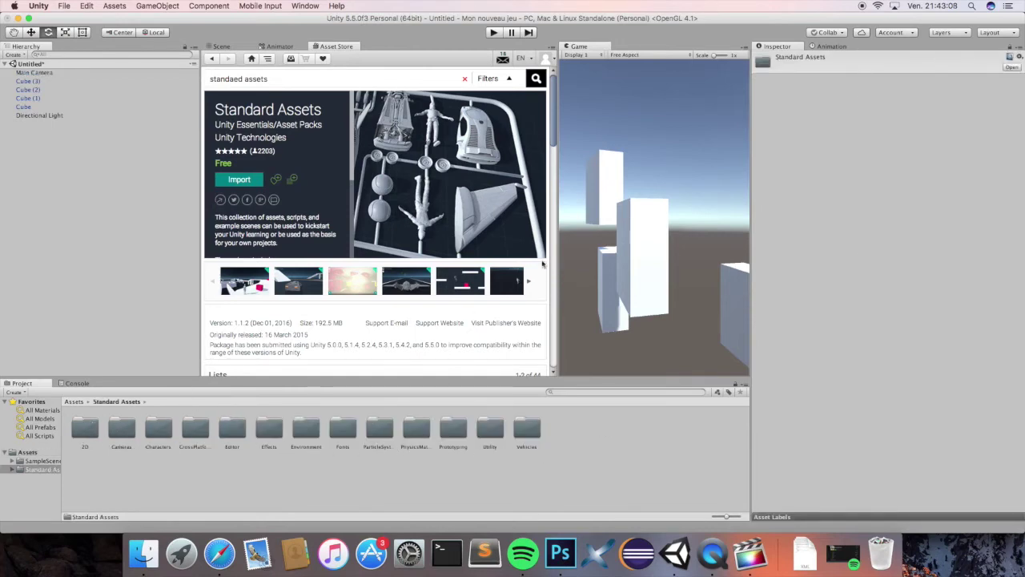
- Return to the Scene view and delete the Main Camera from the scene
click(220, 46)
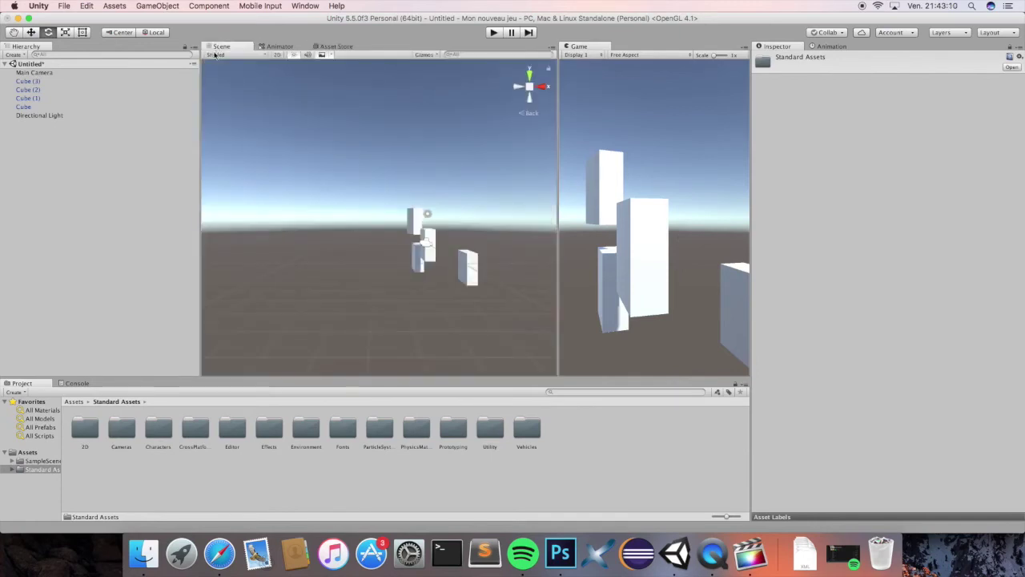
scroll(423, 244, up, 3)
click(64, 73)
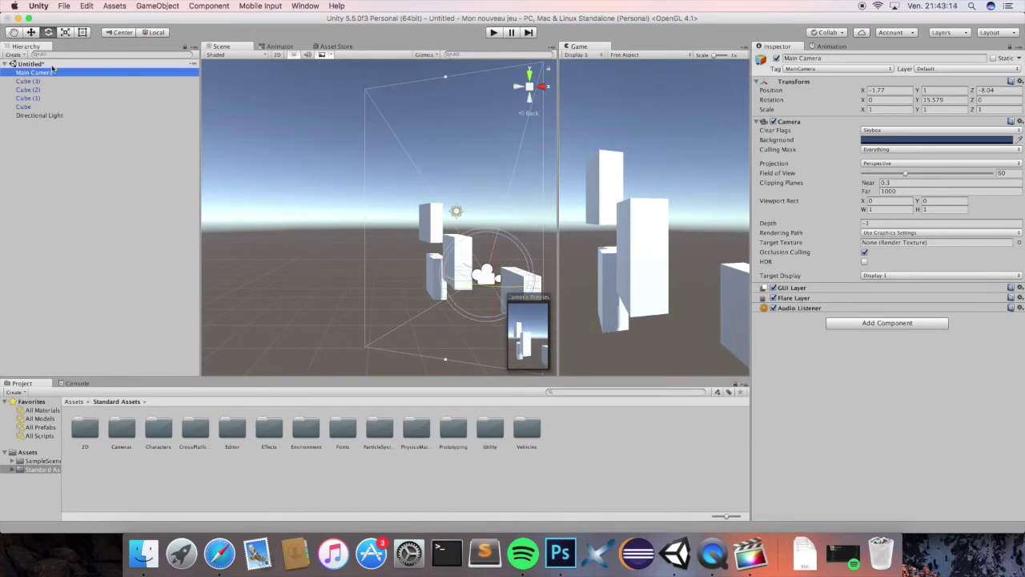
right_click(46, 74)
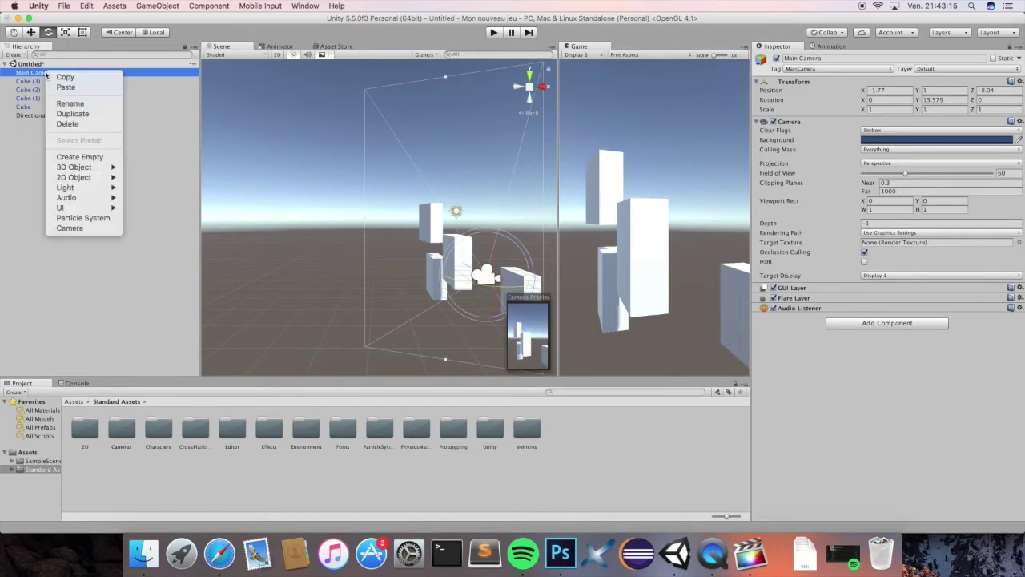
click(68, 125)
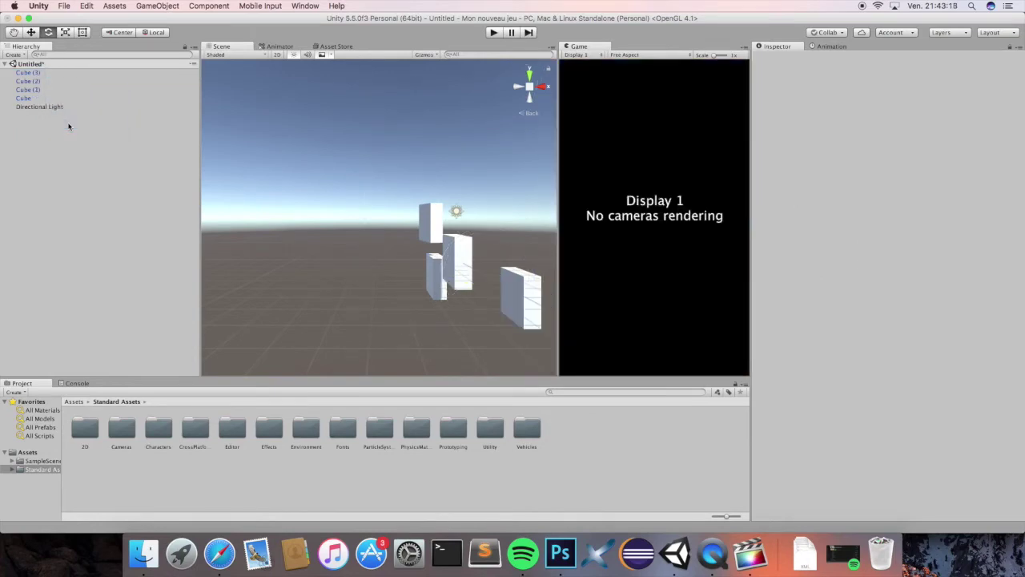
- Place the FPSController prefab from Characters > FirstPersonCharacter > Prefabs in the scene, in front of the cubes
double_click(161, 428)
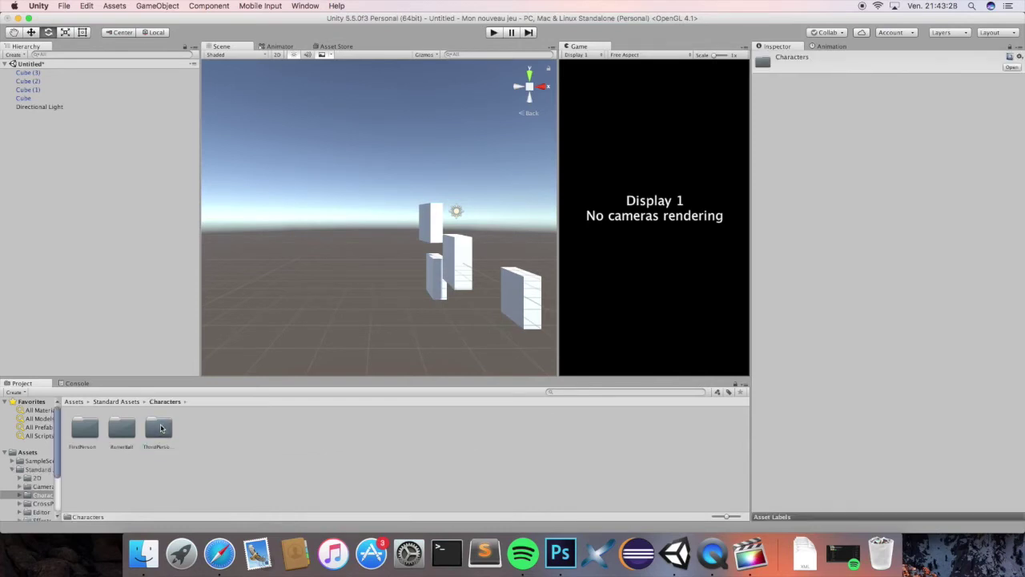
double_click(93, 432)
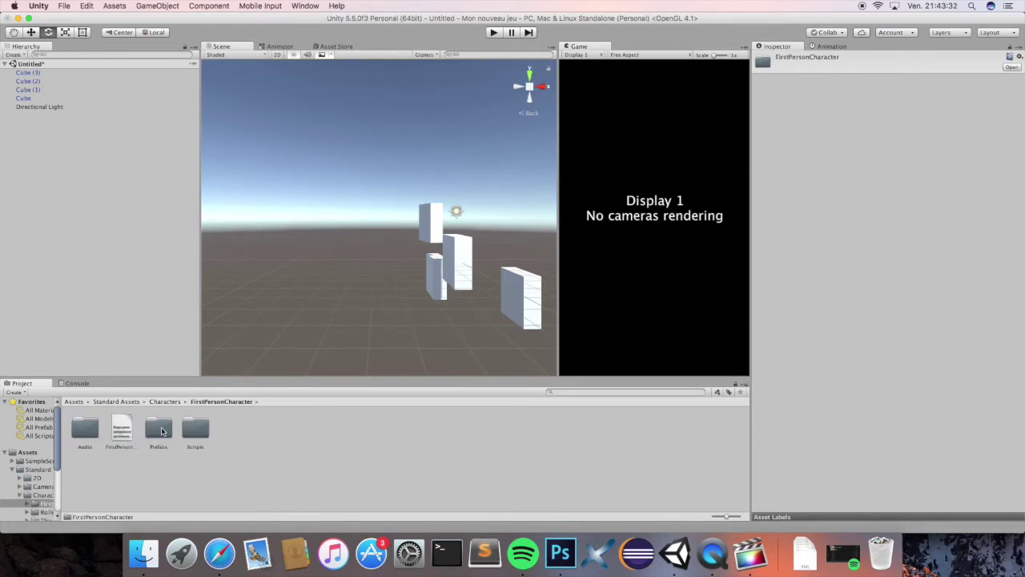
double_click(161, 431)
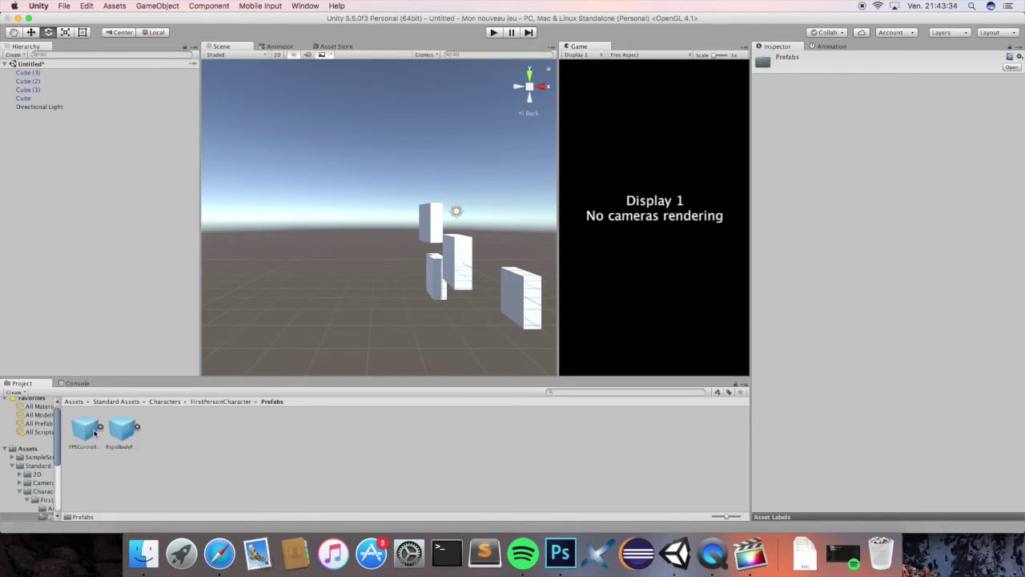
drag(94, 433, 341, 249)
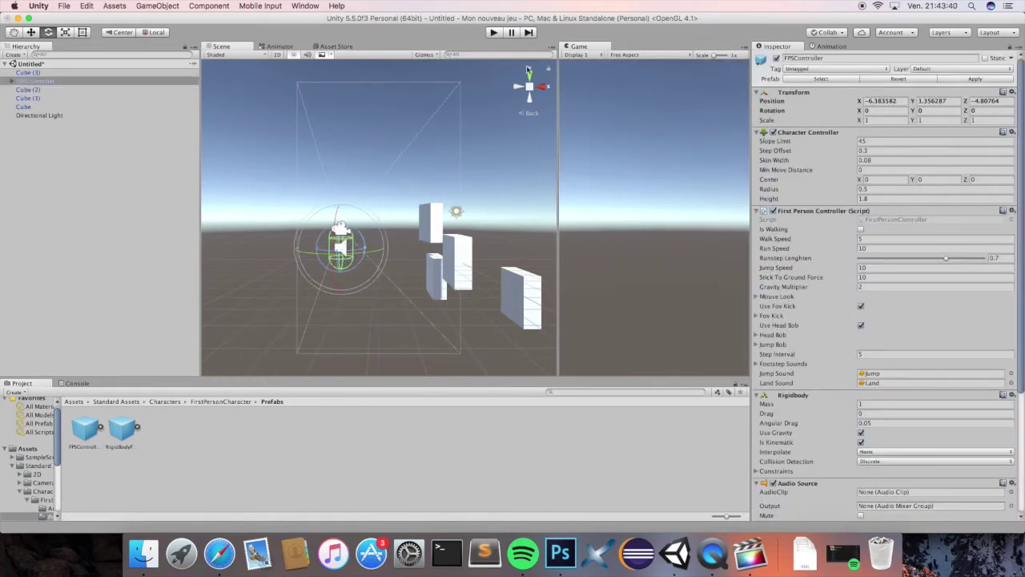
- Examine the camera settings of the FirstPersonCharacter child inside FPSController, then reselect FPSController
click(10, 82)
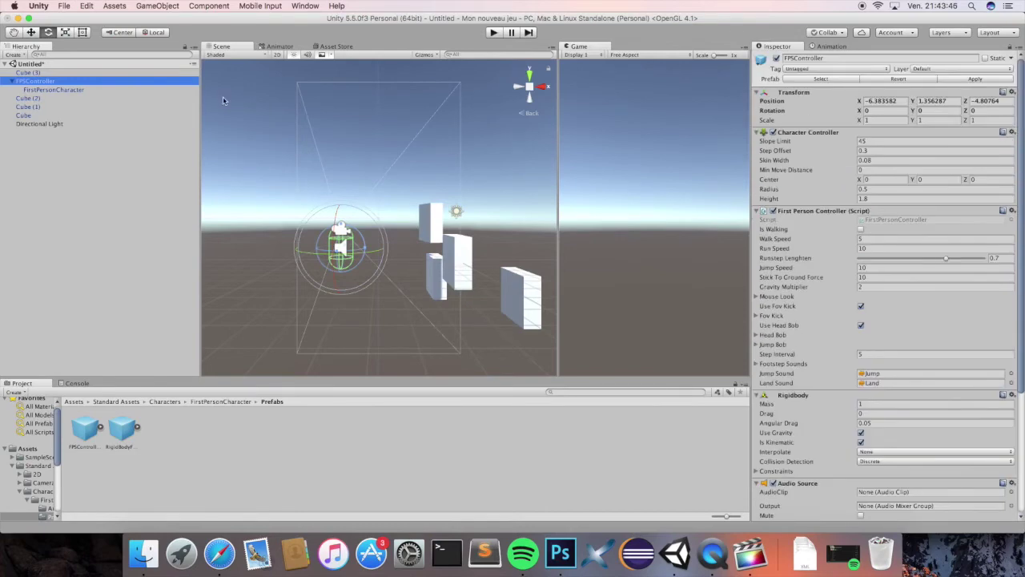
click(75, 91)
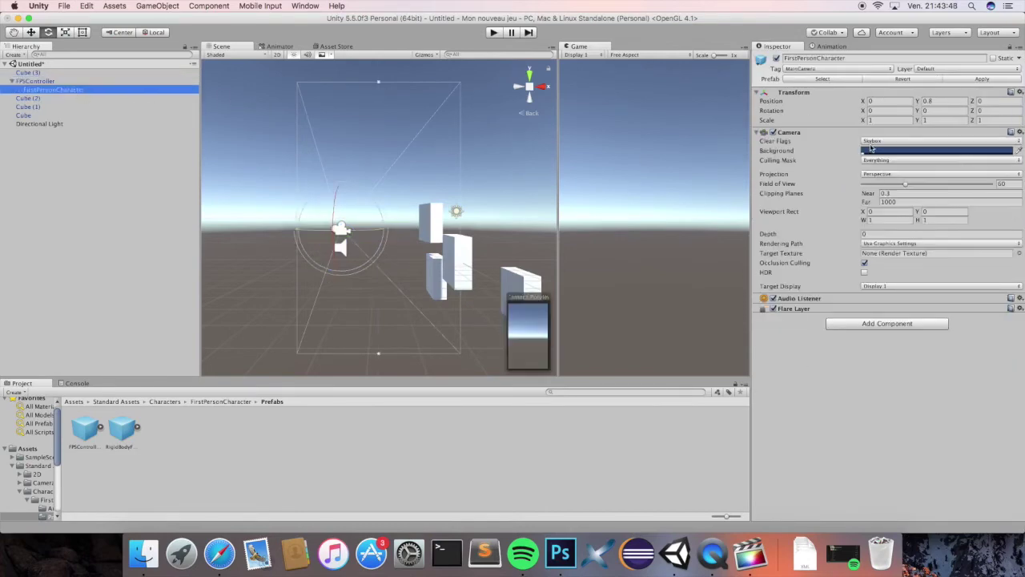
click(37, 82)
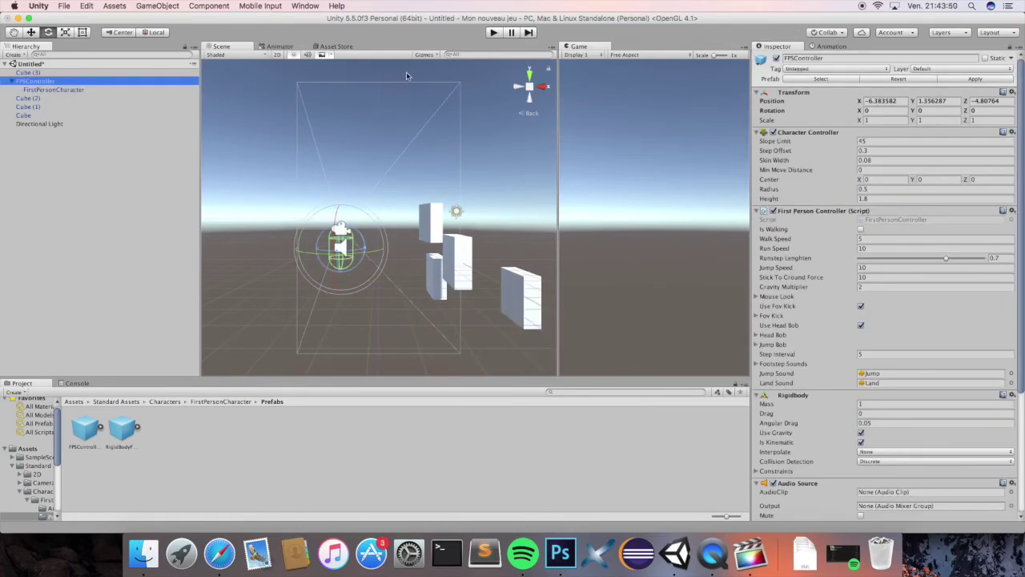
- Move FPSController along X to about 0.71
click(517, 88)
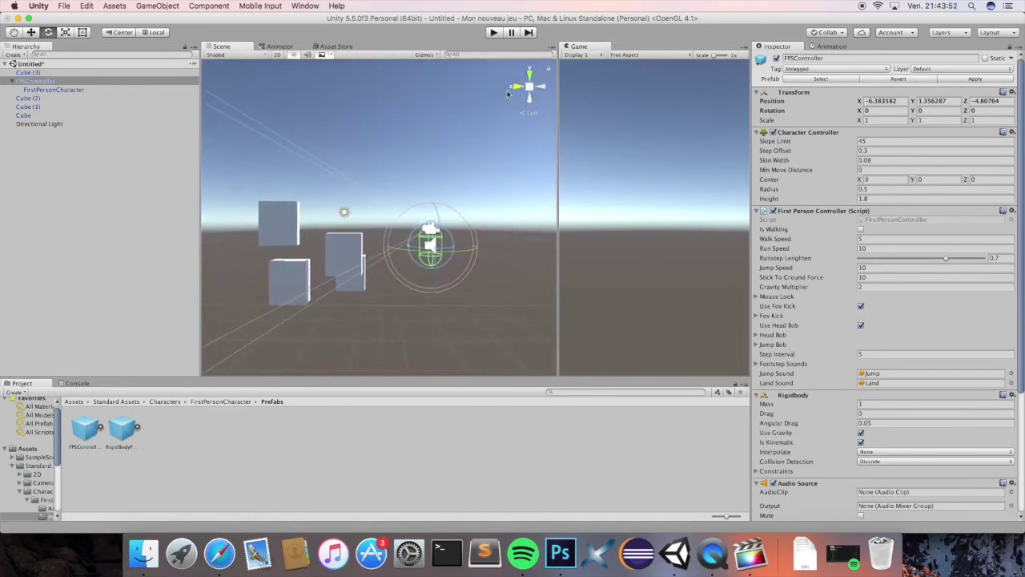
key(w)
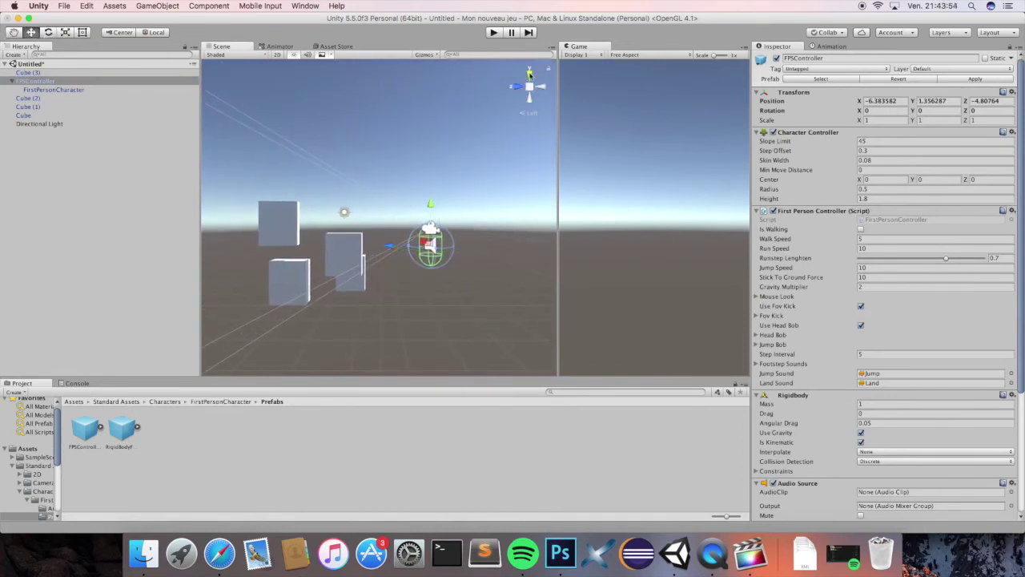
click(529, 73)
drag(399, 266, 521, 264)
click(530, 99)
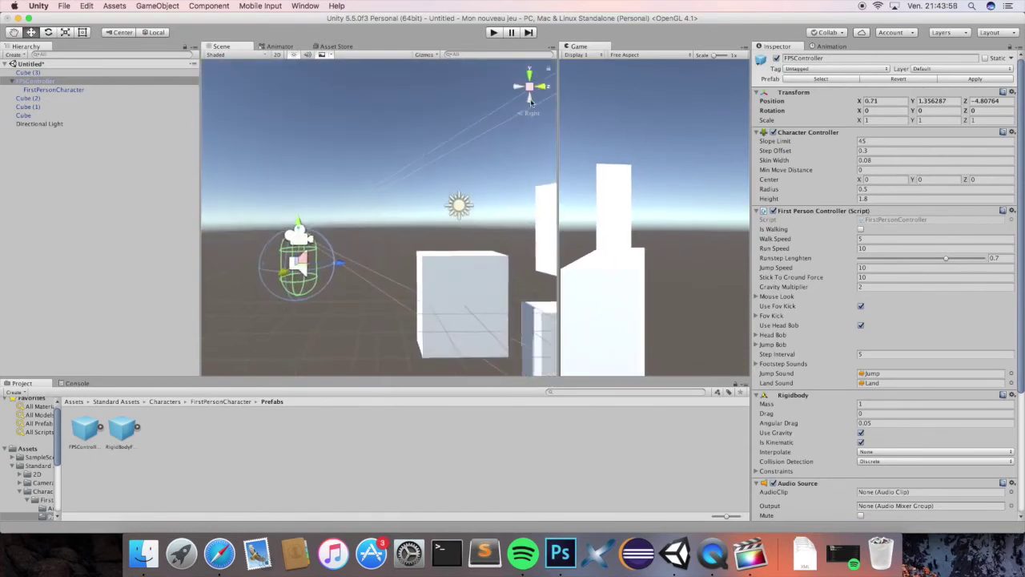
- Create a new 3D cube and lower it beneath the other objects to about -5.06 on Y
scroll(390, 229, down, 3)
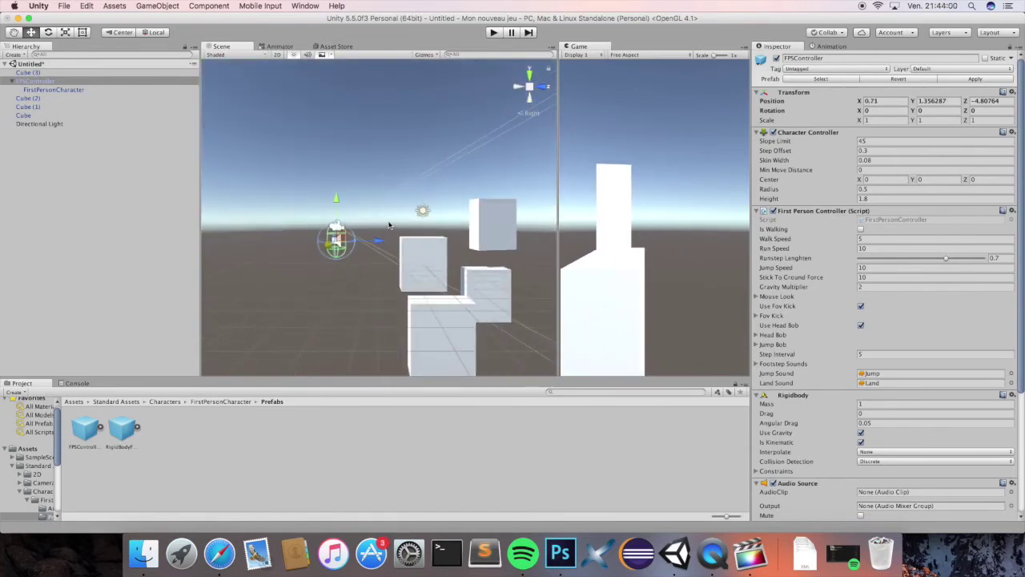
scroll(389, 227, down, 3)
click(14, 55)
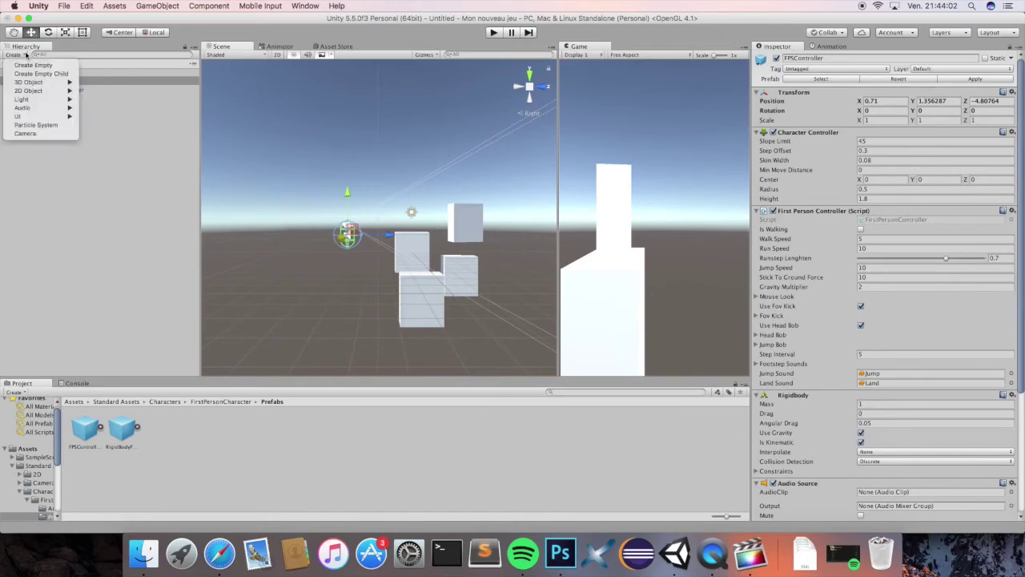
mouse_move(36, 110)
mouse_move(36, 83)
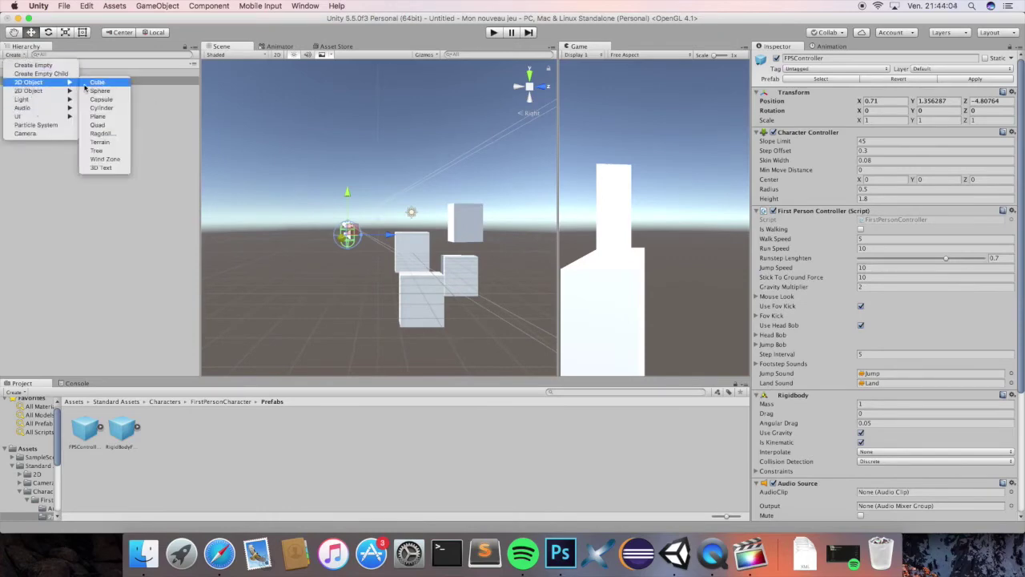
click(91, 86)
drag(379, 174, 378, 255)
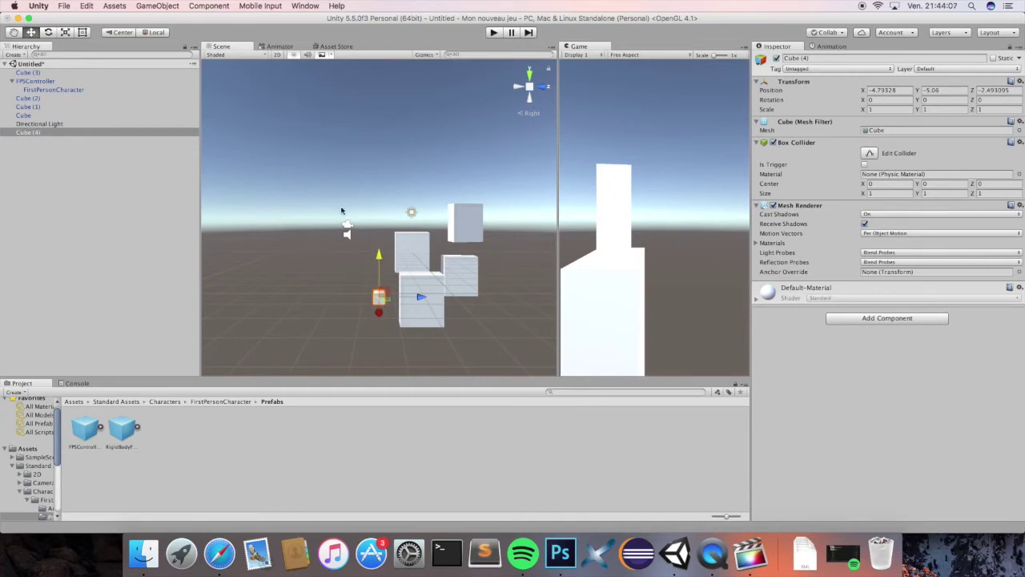
- Scale the new cube into a large floor, about 23.53 on X and 30.21 on Z
click(65, 32)
drag(422, 297, 497, 308)
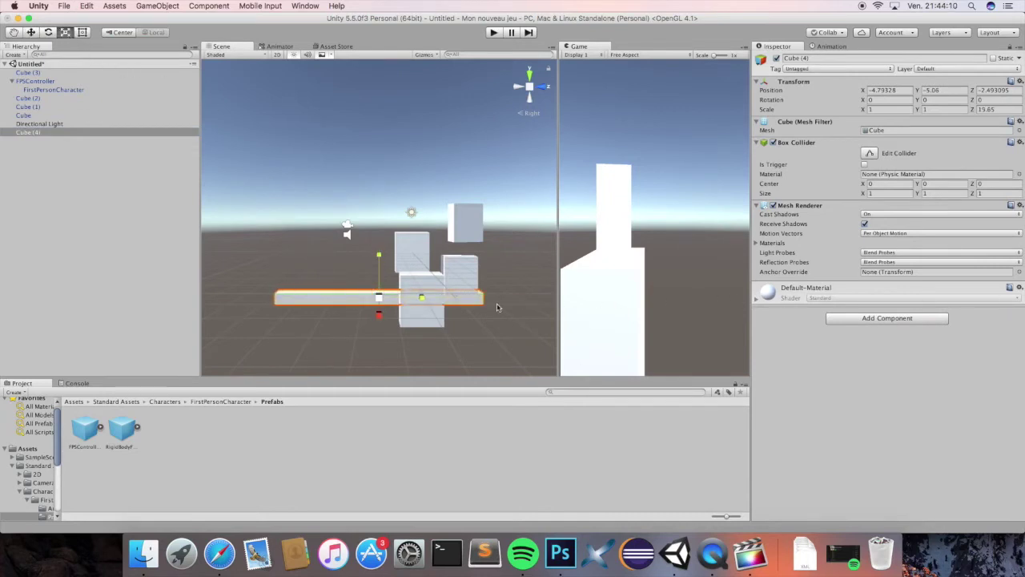
drag(420, 298, 441, 483)
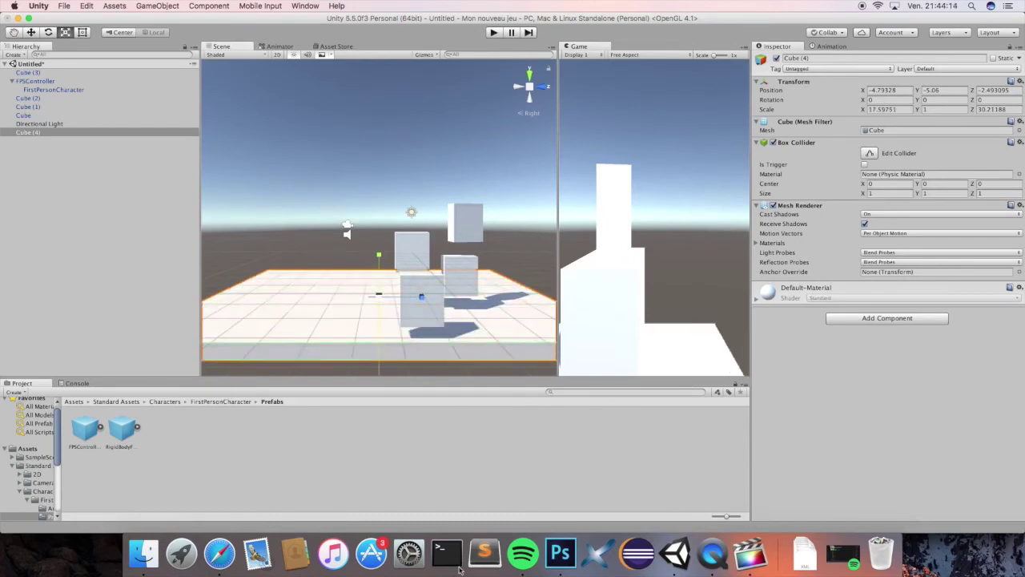
- Reposition FPSController above the floor at about -1.26 on X and -8.5 on Z
click(519, 86)
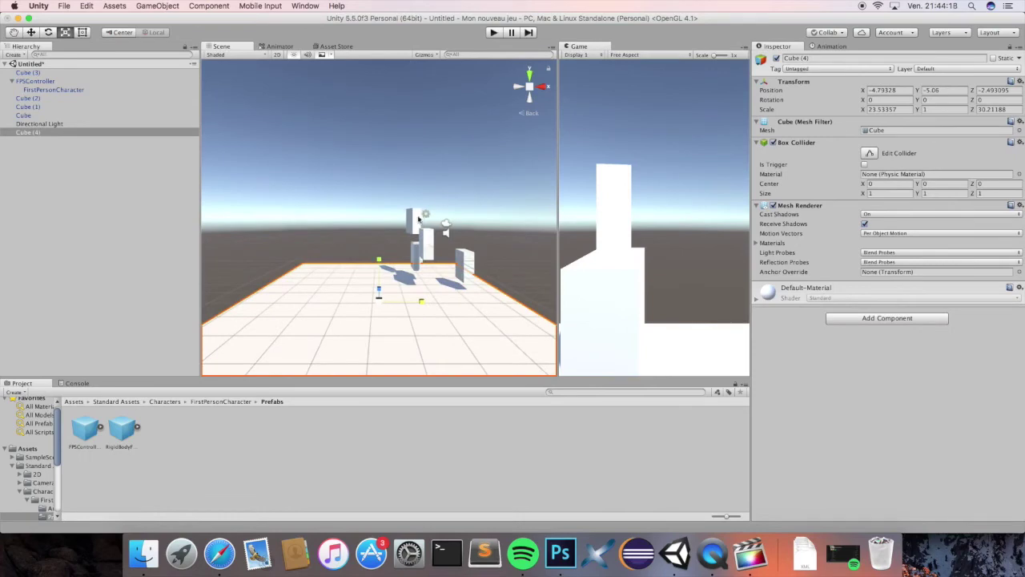
click(36, 82)
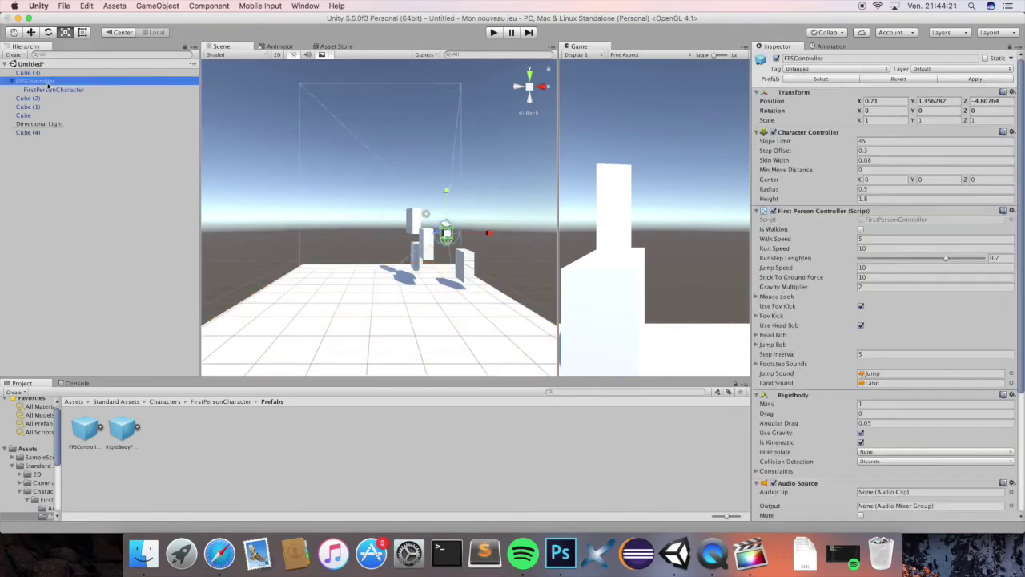
click(31, 33)
drag(480, 237, 462, 236)
click(543, 86)
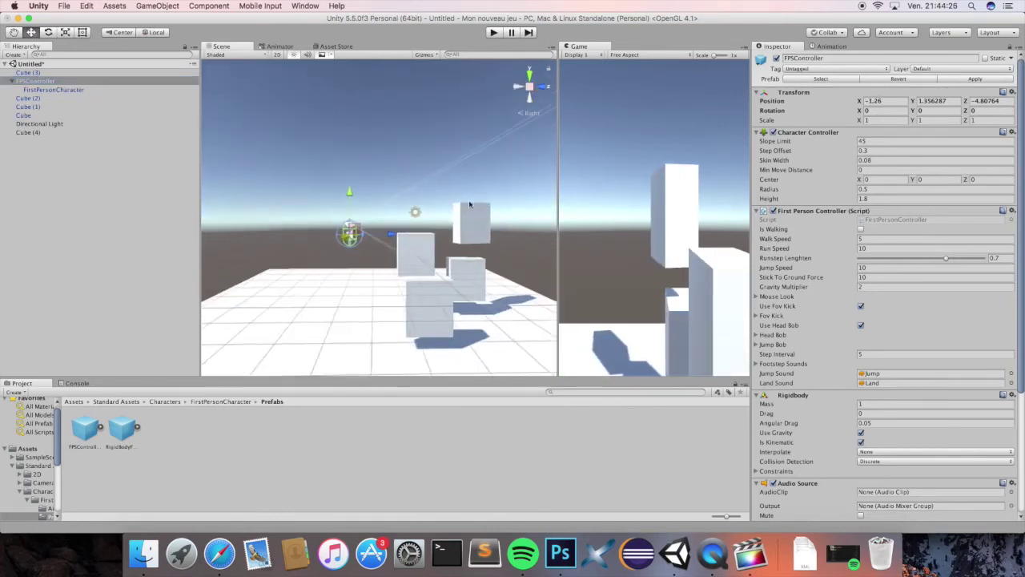
drag(393, 233, 353, 233)
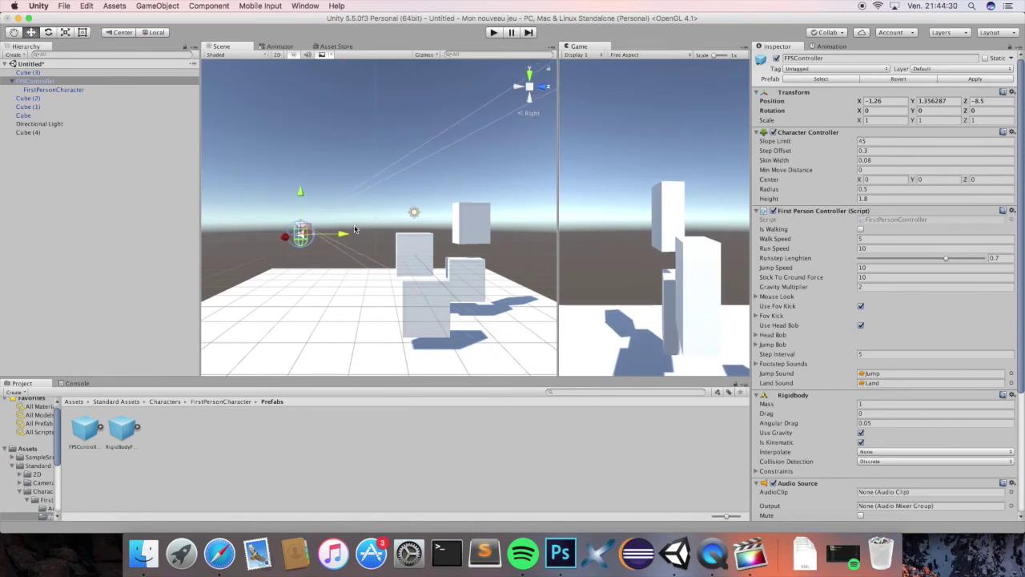
- Move the original Cube past the floor's far edge along Z and lower it to about floor level
scroll(418, 251, down, 5)
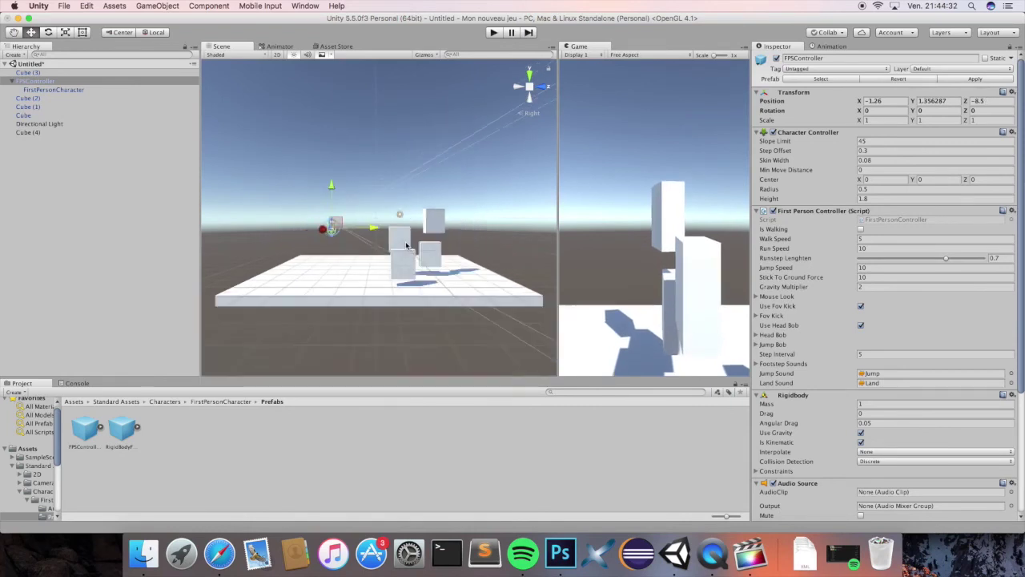
click(404, 244)
scroll(405, 244, down, 2)
drag(432, 237, 476, 238)
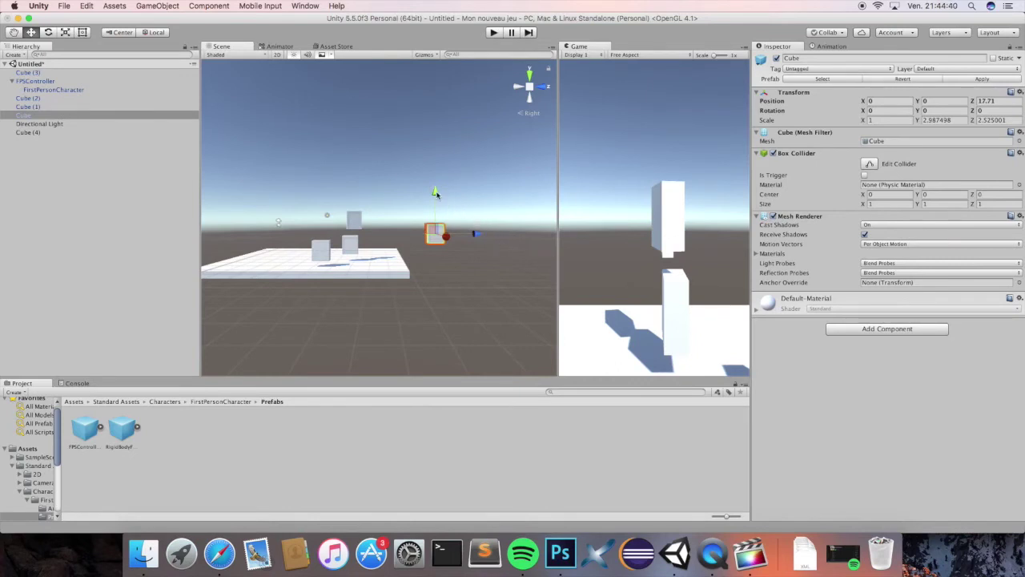
drag(436, 194, 439, 222)
scroll(498, 257, up, 2)
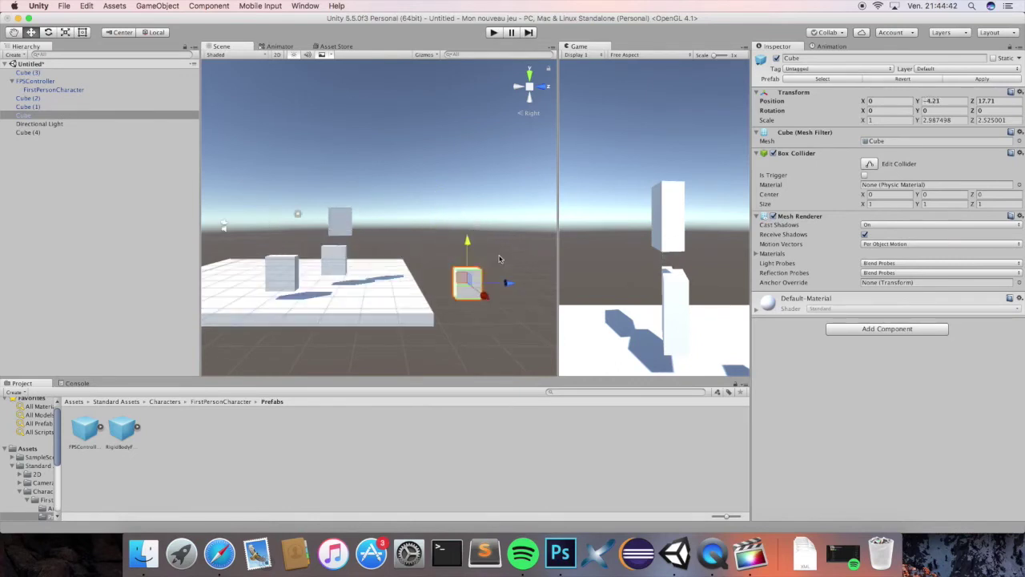
drag(506, 282, 487, 280)
drag(447, 242, 526, 258)
- Move Cube (2) and Cube (1) beyond the floor's far edge and lower them, placing Cube (1) at -5.2 on Y and 17.3 on Z
click(338, 259)
drag(481, 228, 481, 250)
click(285, 271)
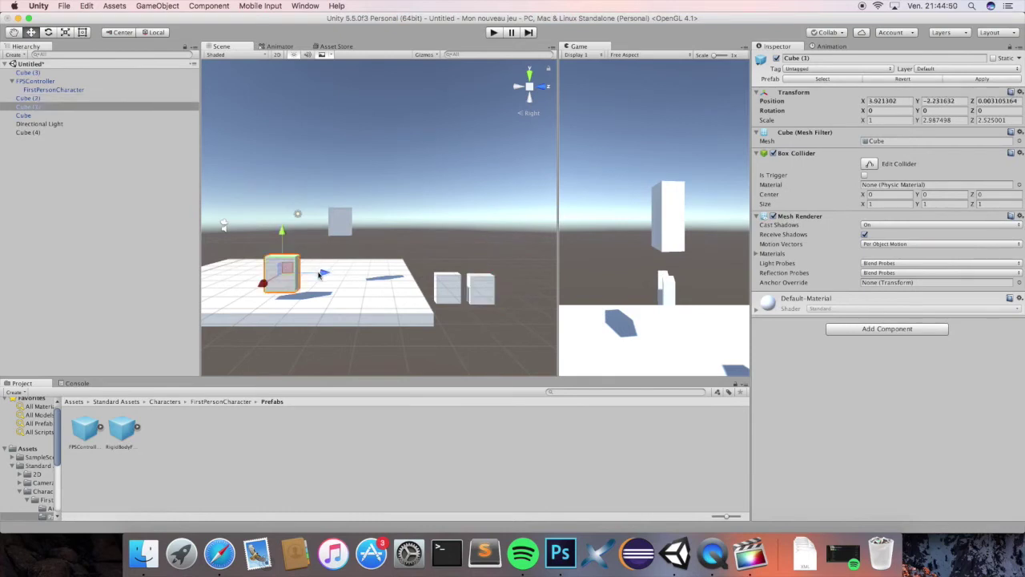
drag(321, 275, 516, 275)
drag(487, 237, 487, 258)
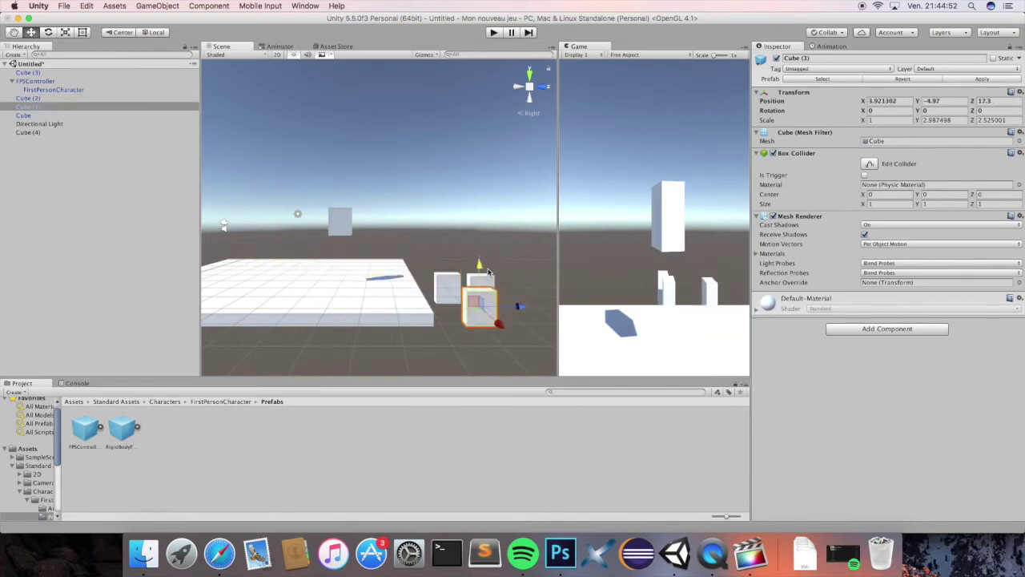
- Widen the three cubes beyond the floor along X, scaling Cube (1) to about 3.56
click(544, 86)
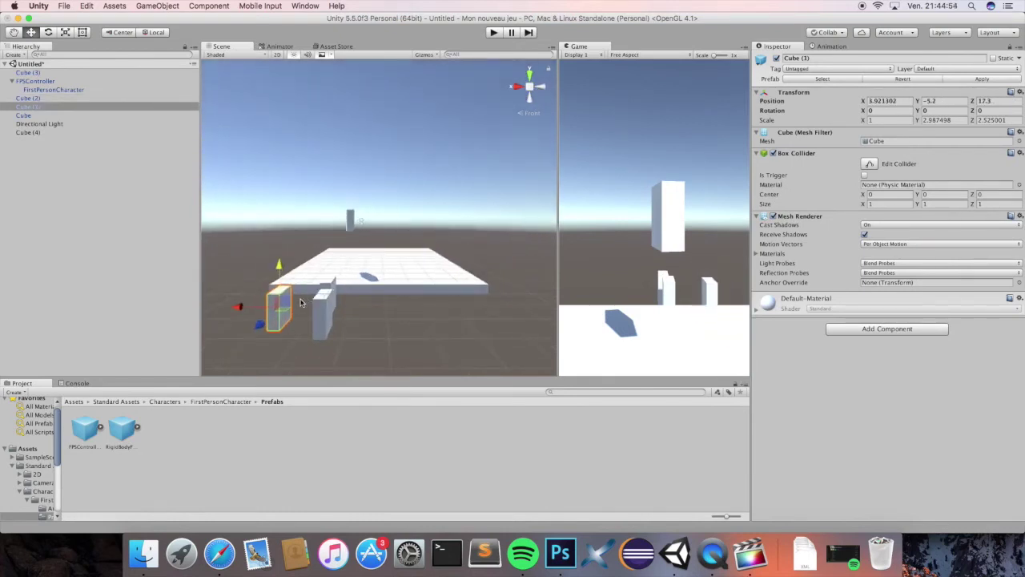
click(65, 33)
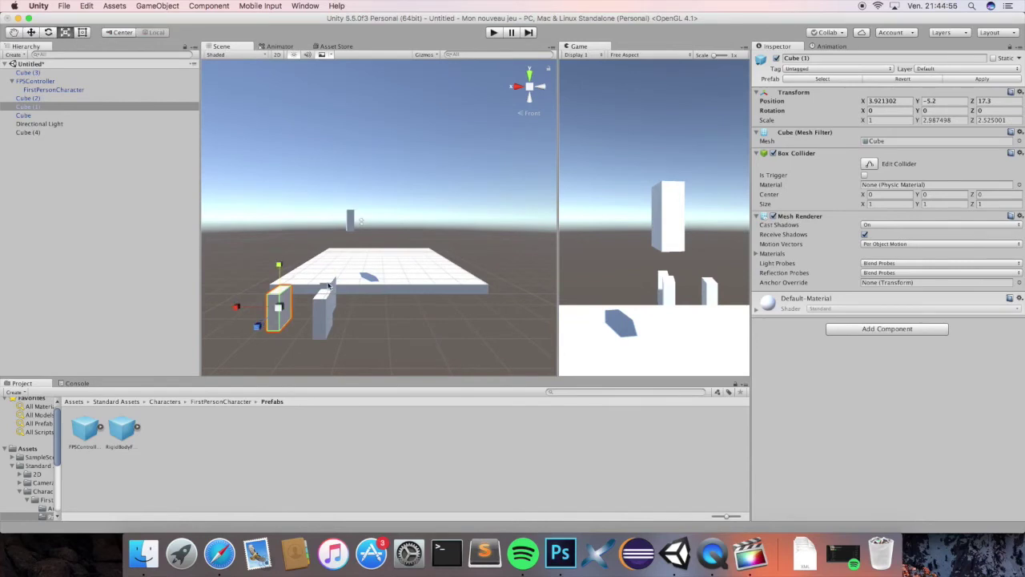
click(325, 314)
shift+click(324, 314)
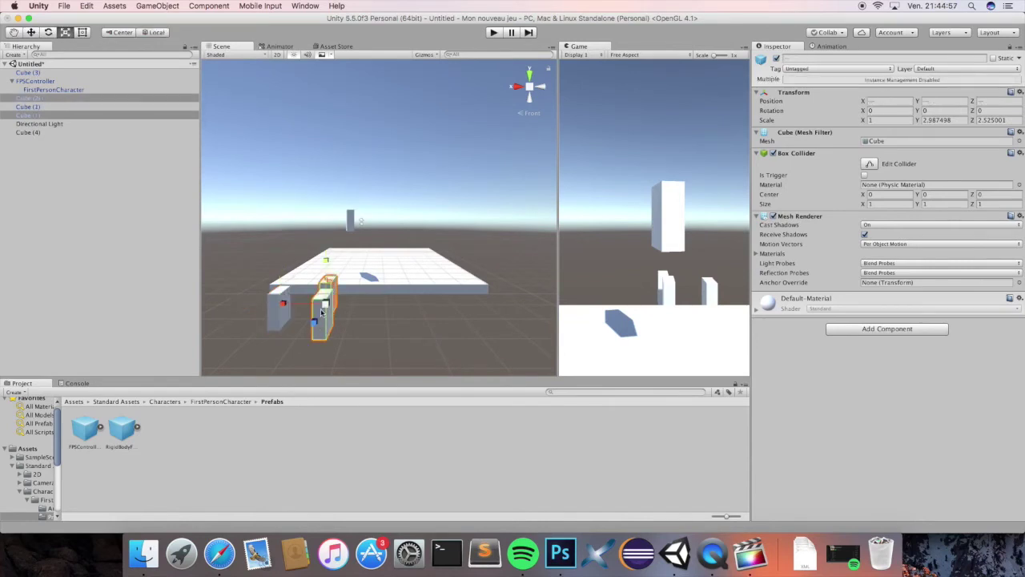
drag(261, 306, 279, 298)
click(279, 301)
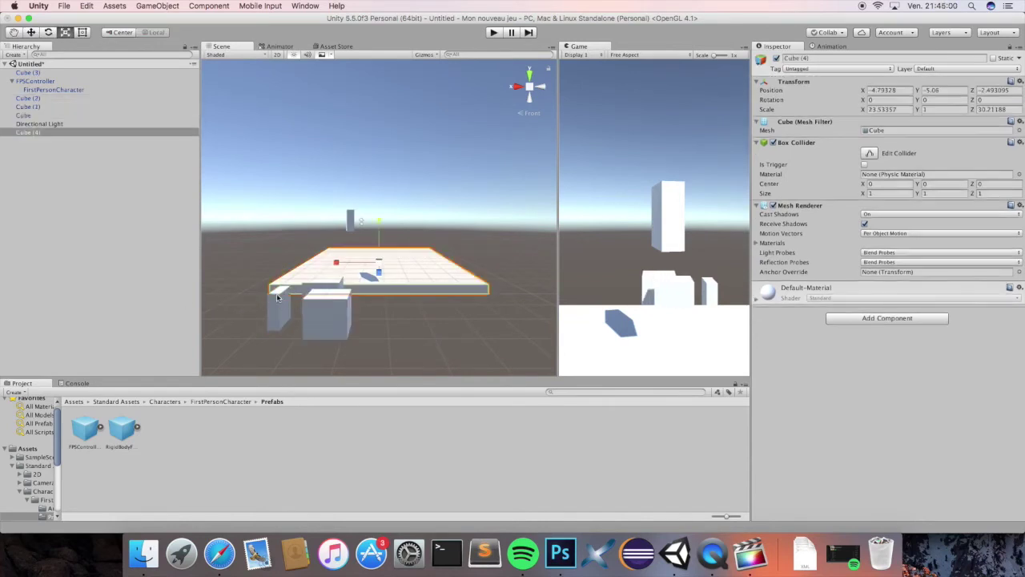
click(509, 92)
click(517, 87)
- Move Cube (1) farther away from the floor along Z to leave a gap between the platforms
click(479, 296)
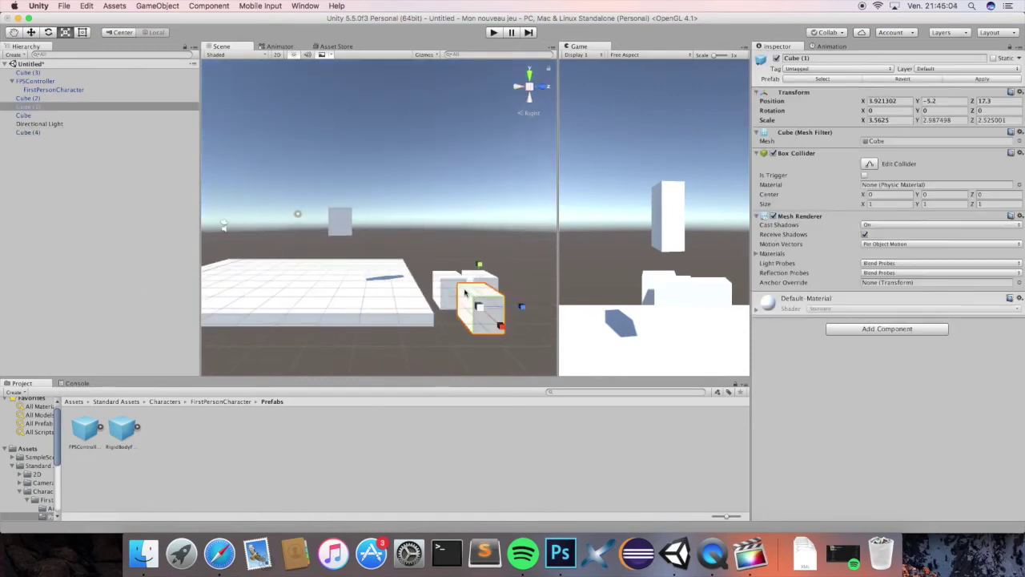
click(32, 34)
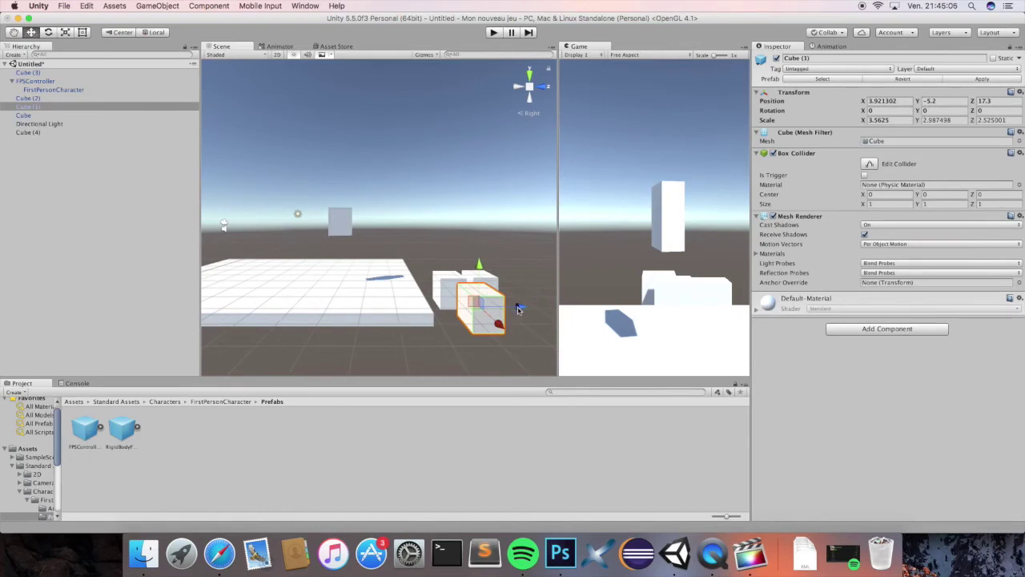
drag(519, 309, 549, 306)
- Delete the floating Cube (3) above the floor from the scene
click(350, 220)
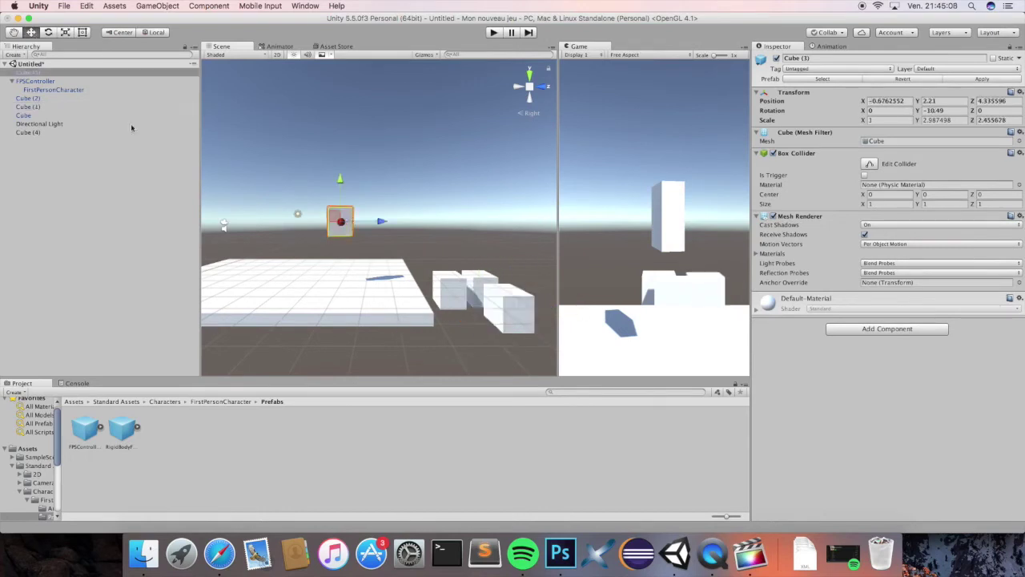
right_click(38, 74)
click(67, 126)
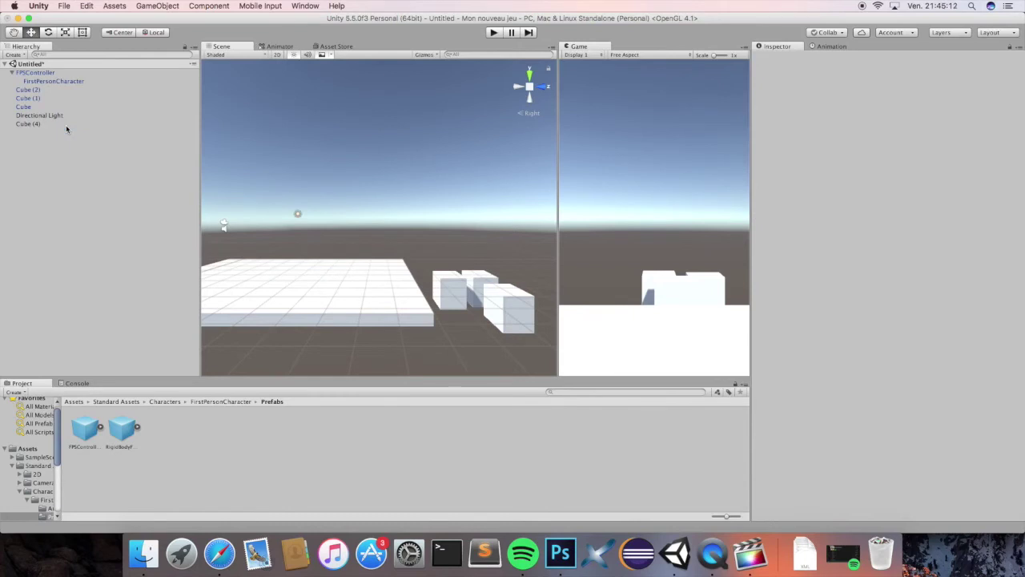
- Run the game to test the first-person controller on the floor
scroll(408, 265, down, 3)
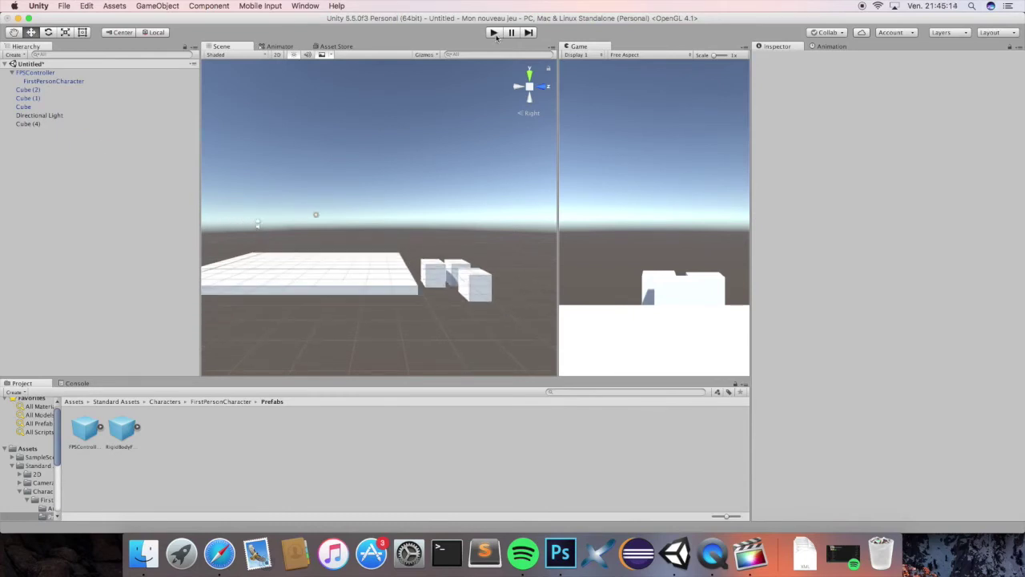
click(495, 34)
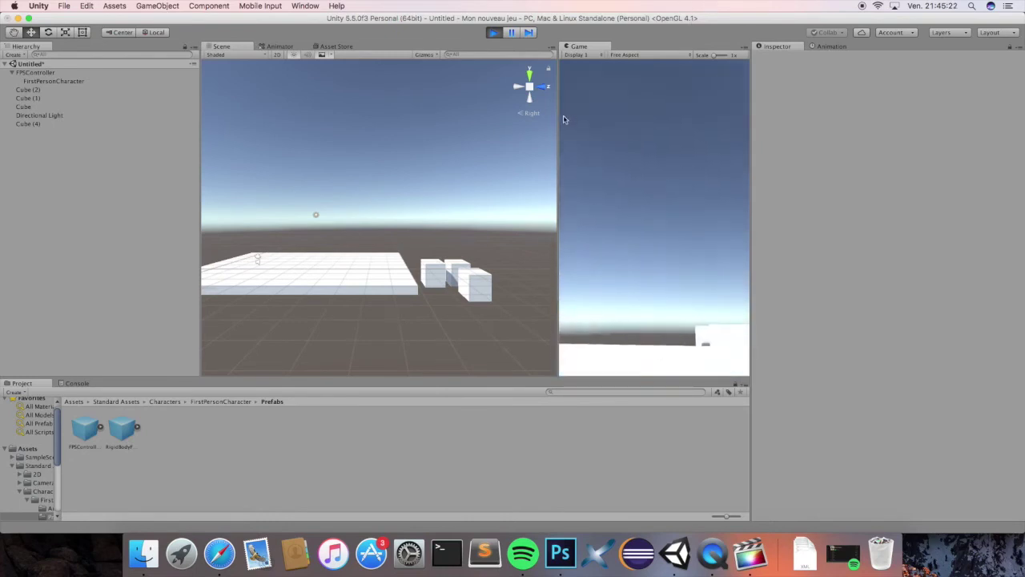
- Play-test walking and jumping across the floor and cubes in an enlarged Game view, stop the game, and widen the Scene view again
drag(559, 118, 241, 119)
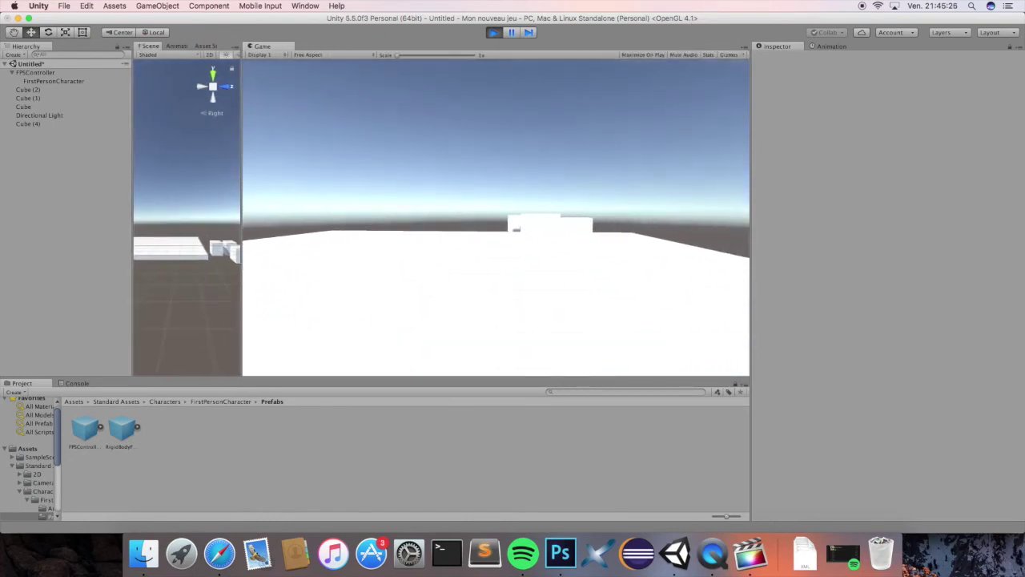
key(Up)
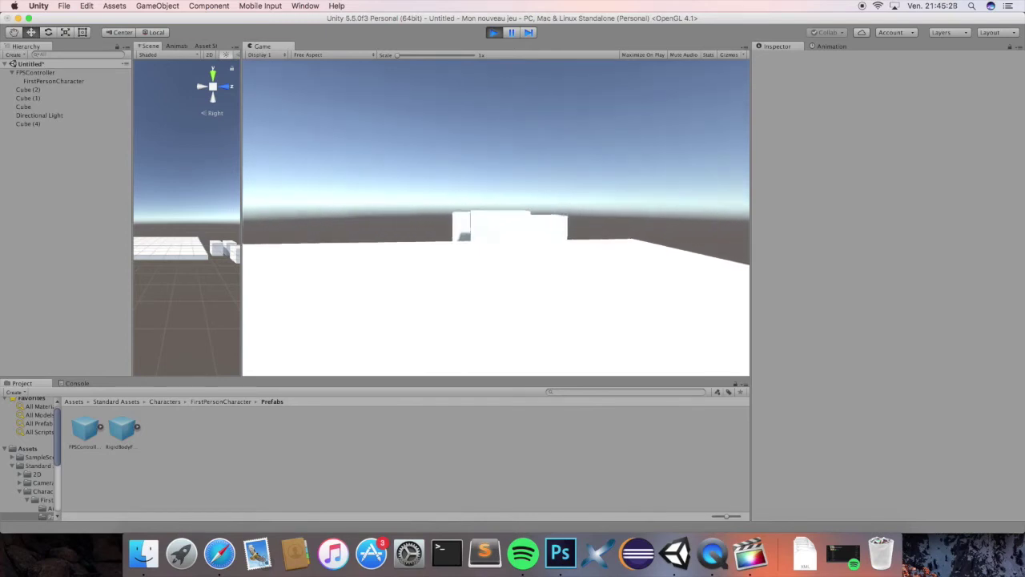
key(space)
key(space)
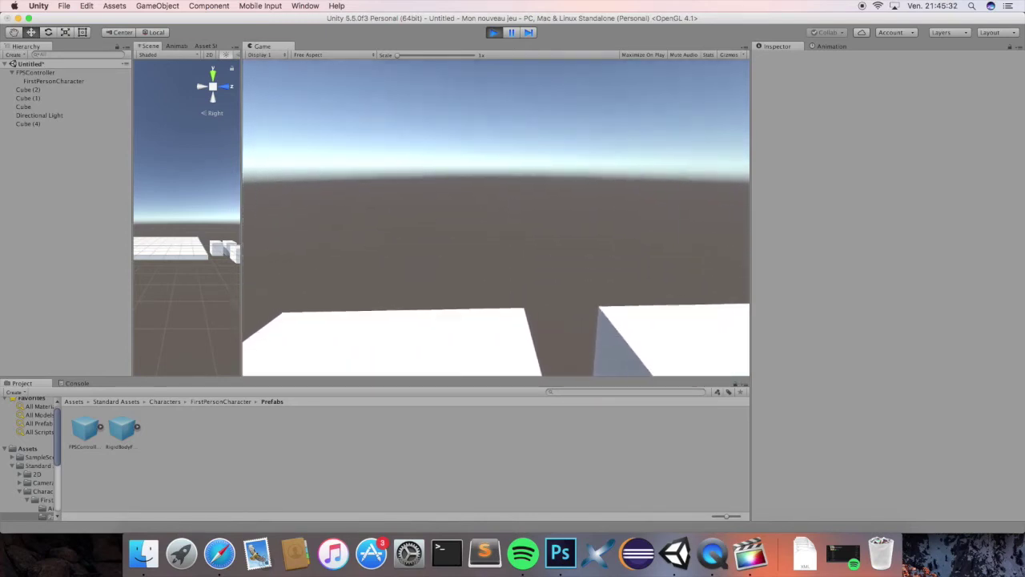
key(Escape)
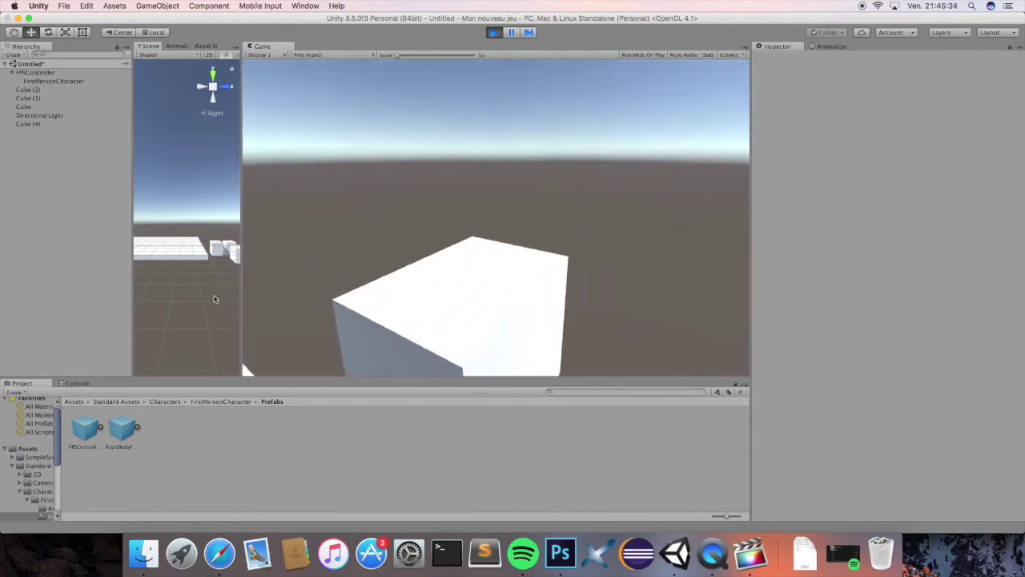
key(space)
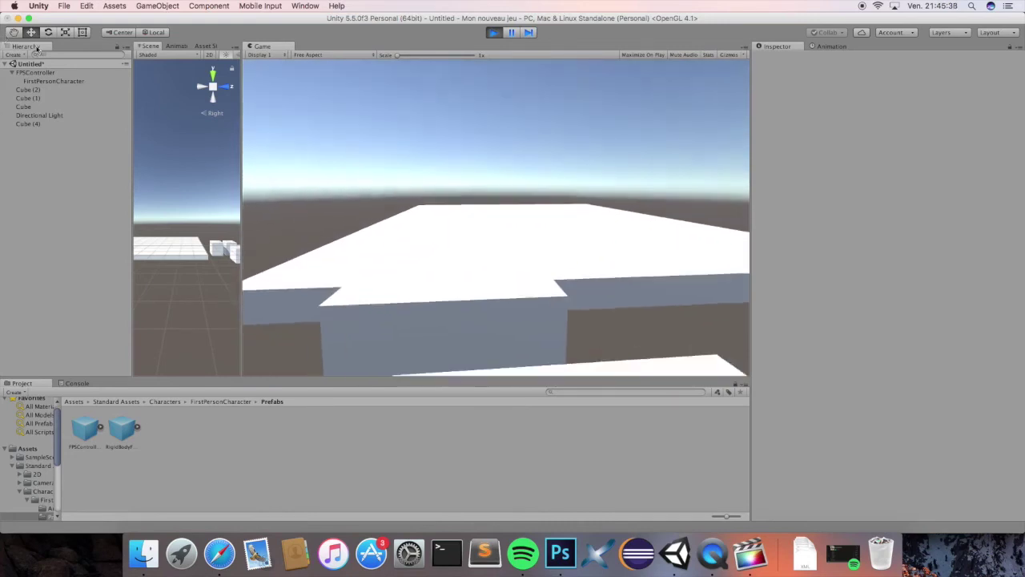
key(space)
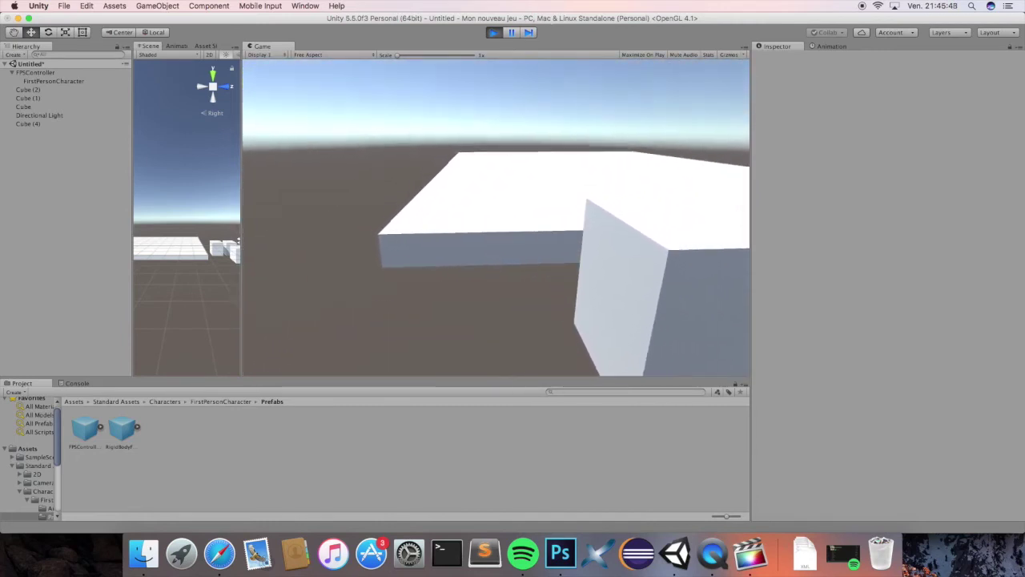
click(494, 32)
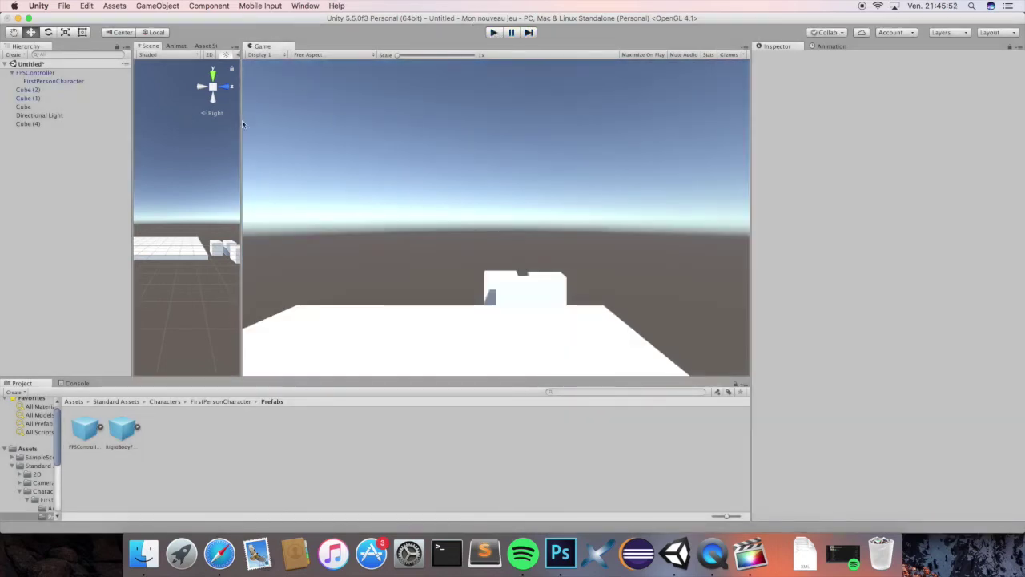
drag(244, 125, 708, 155)
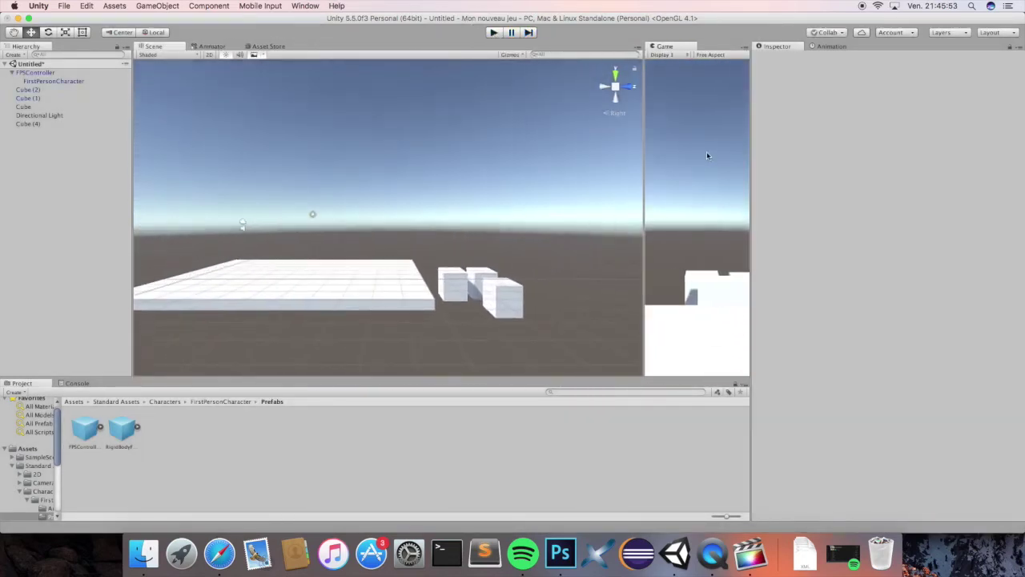
- Set the FirstPersonCharacter camera's background to blue, hex 0548B005, and its Clear Flags to Solid Color
click(42, 81)
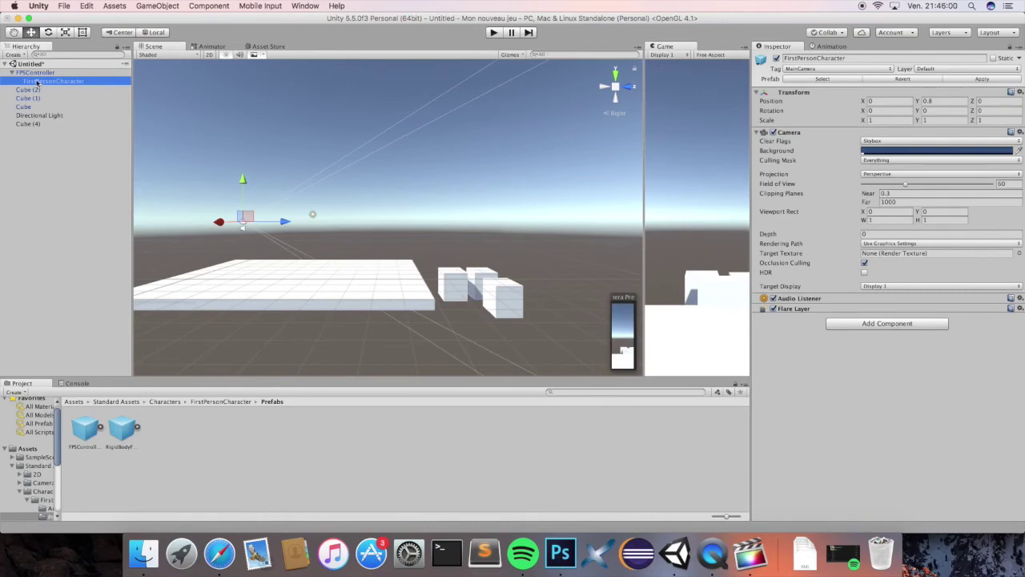
click(903, 153)
drag(76, 104, 90, 85)
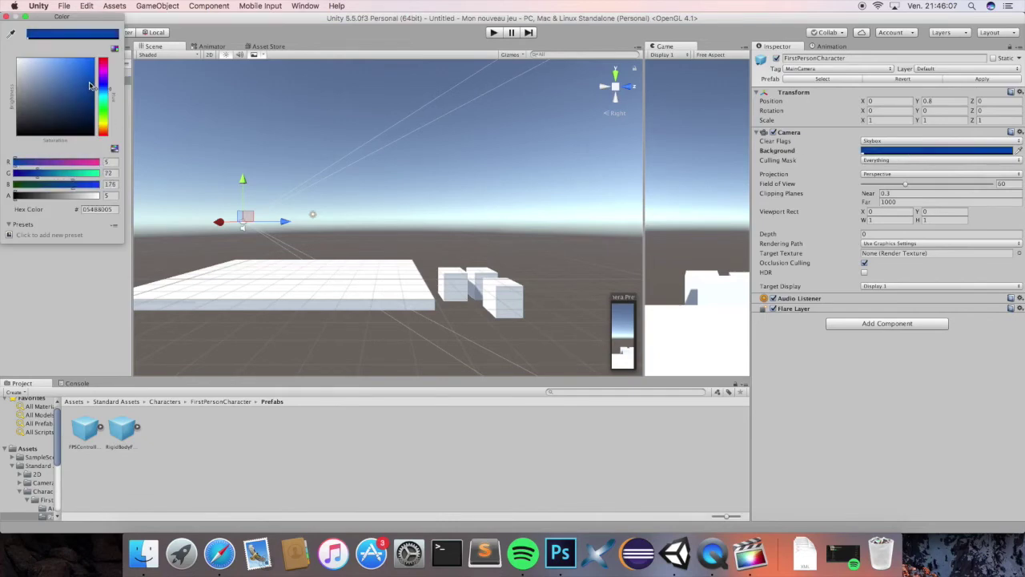
click(5, 17)
click(889, 142)
click(888, 152)
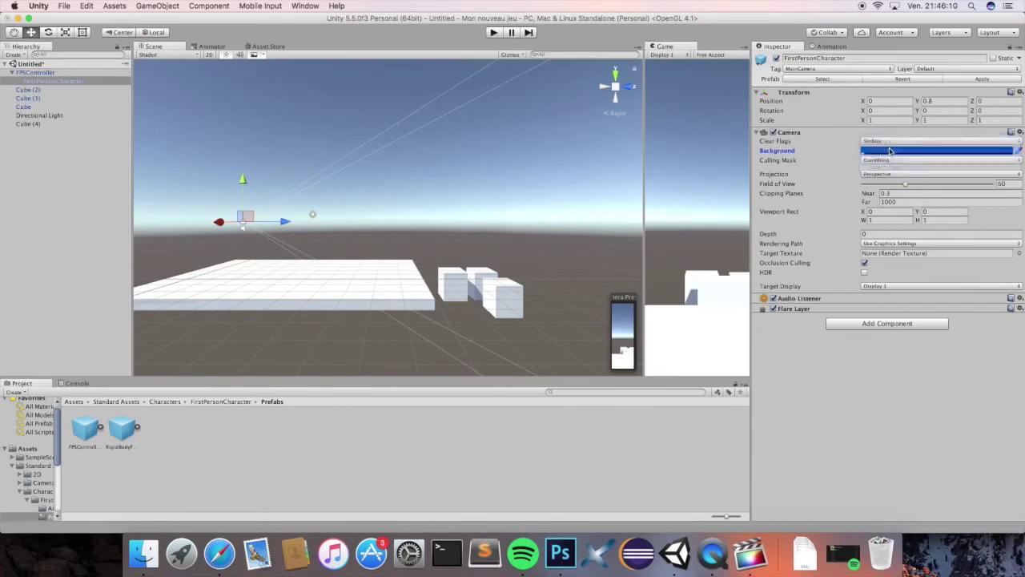
- Darken the camera's background to navy blue, hex 04235405, and enlarge the Game view
click(889, 156)
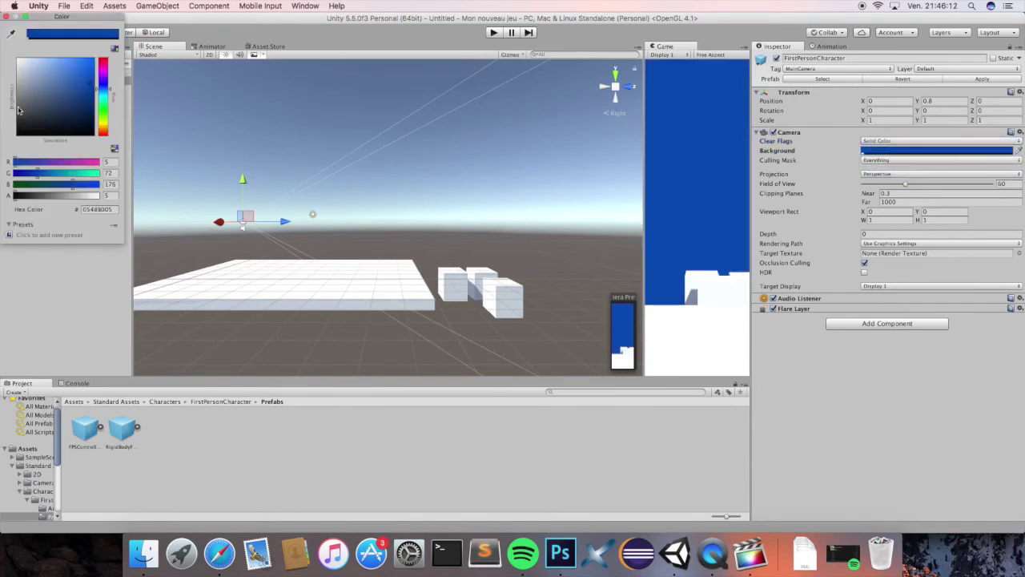
drag(94, 85, 89, 112)
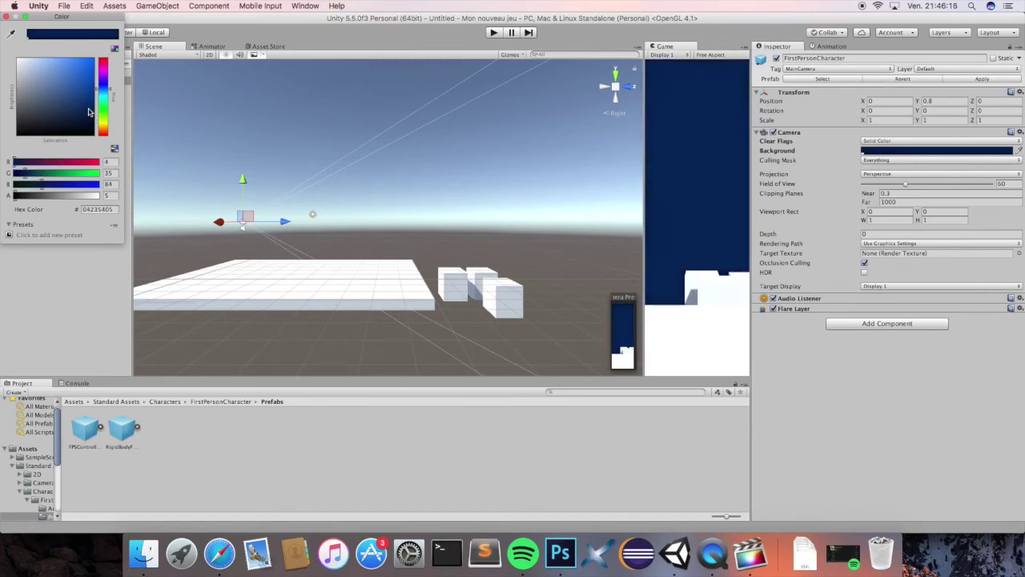
click(6, 16)
drag(644, 93, 435, 94)
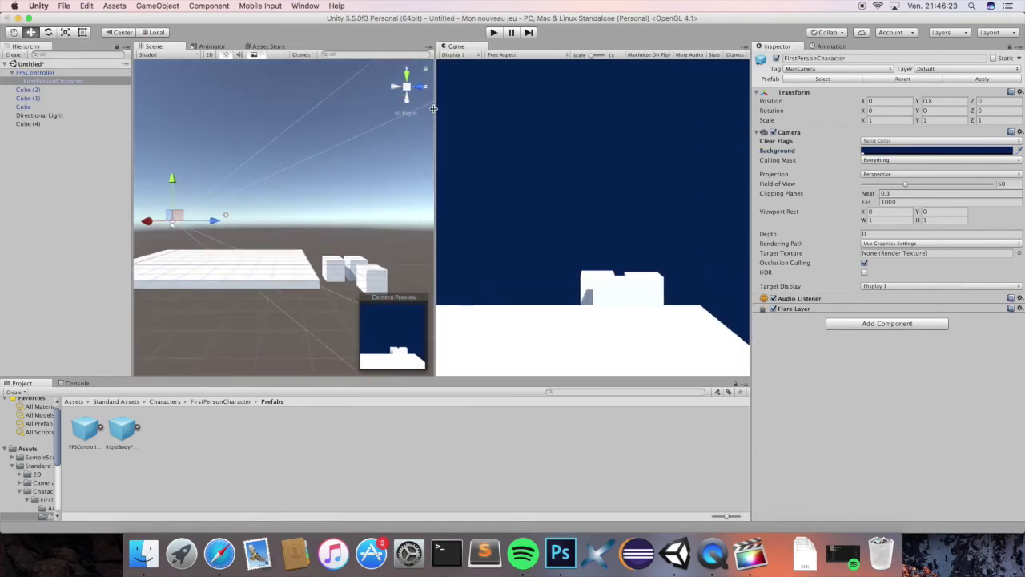
- Create a new material in the Prefabs folder and name it vert
click(258, 281)
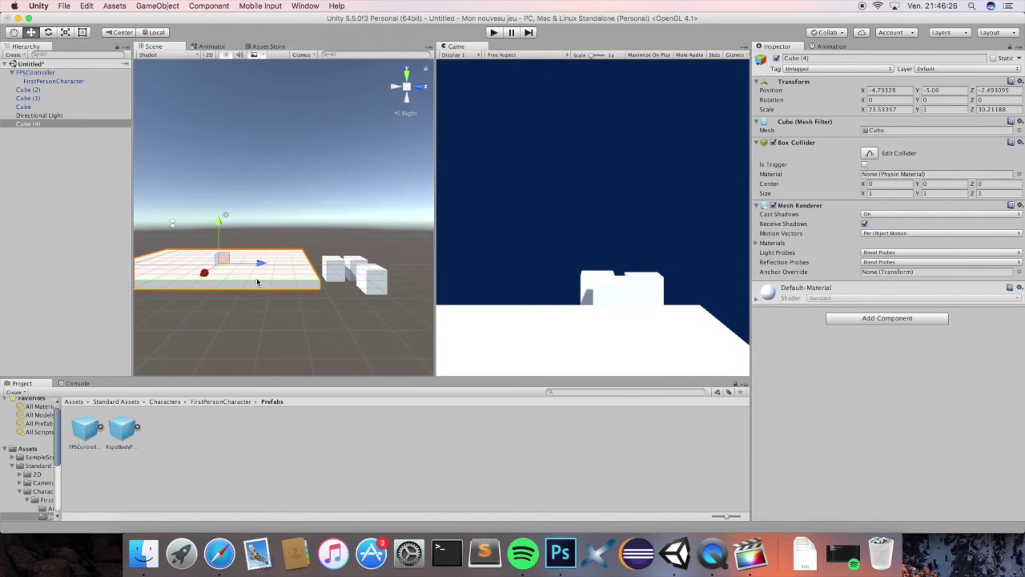
click(15, 392)
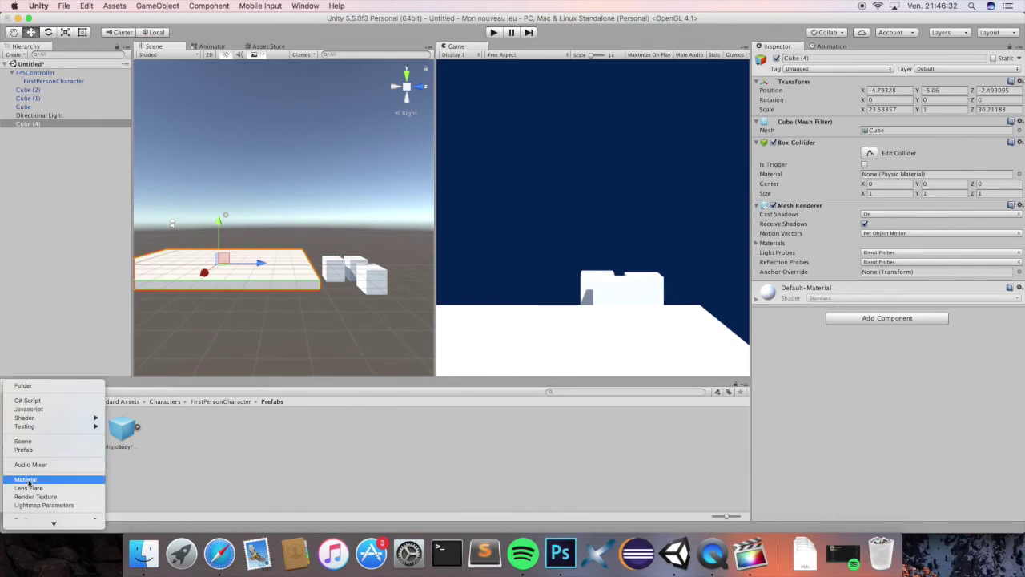
click(28, 479)
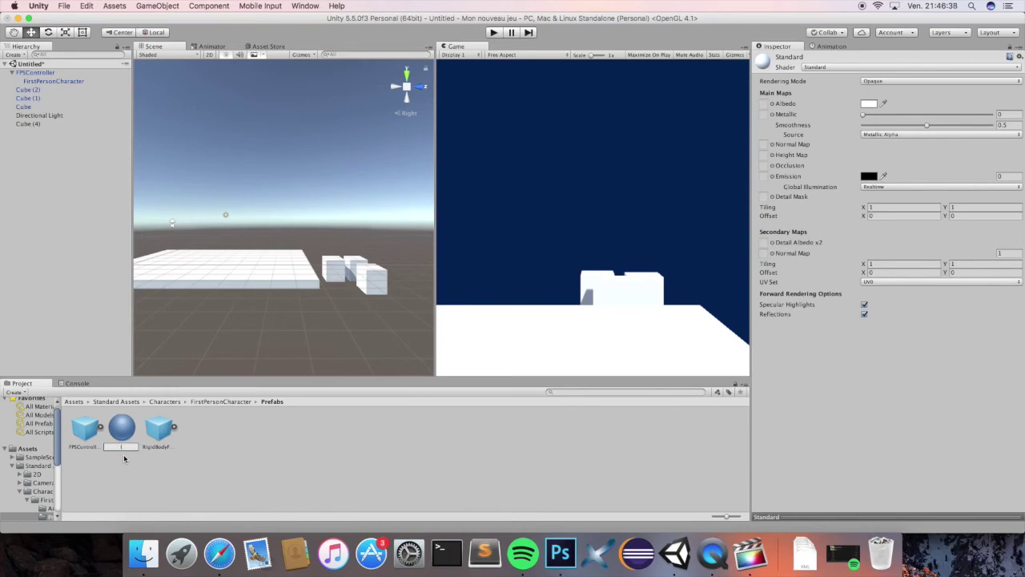
key(Return)
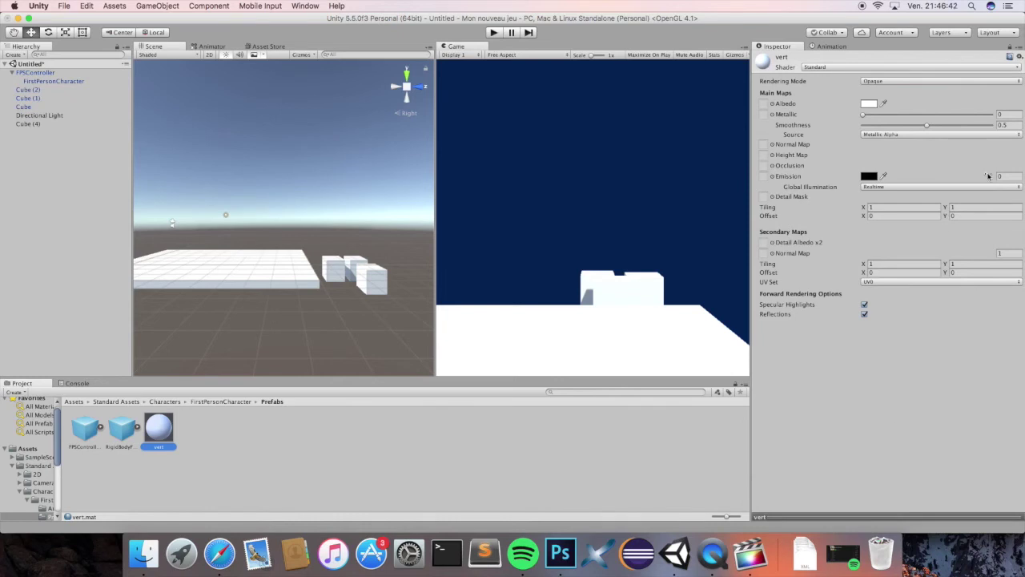
- Set the vert material's Albedo color to bright green, RGB 0, 255, 128
click(870, 103)
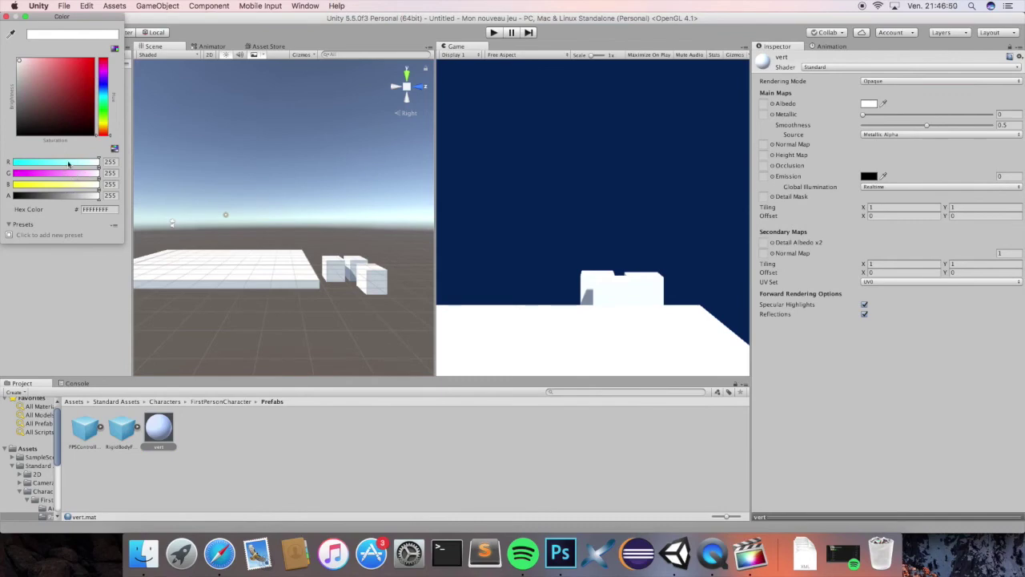
click(103, 107)
drag(40, 77, 122, 36)
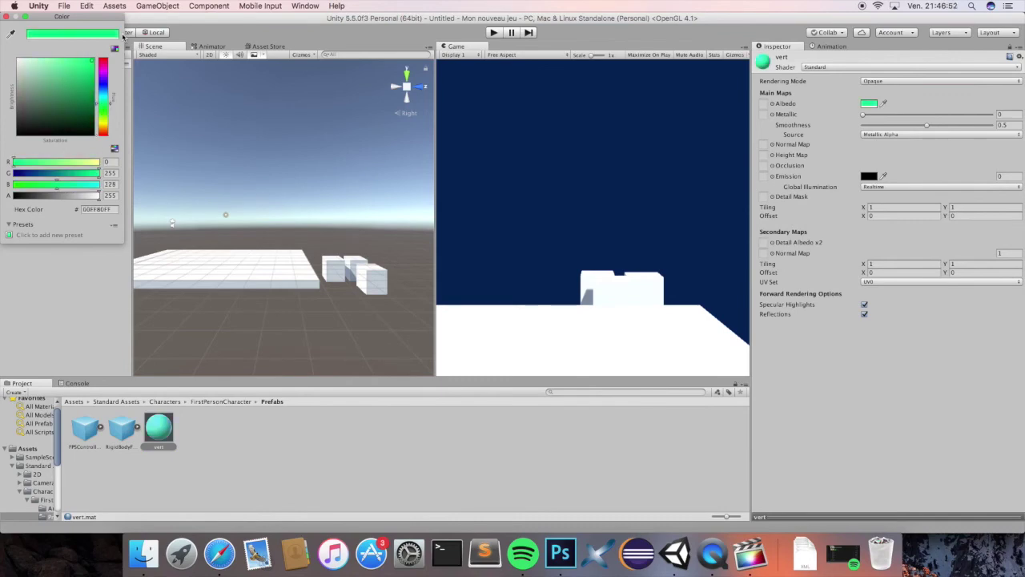
click(5, 16)
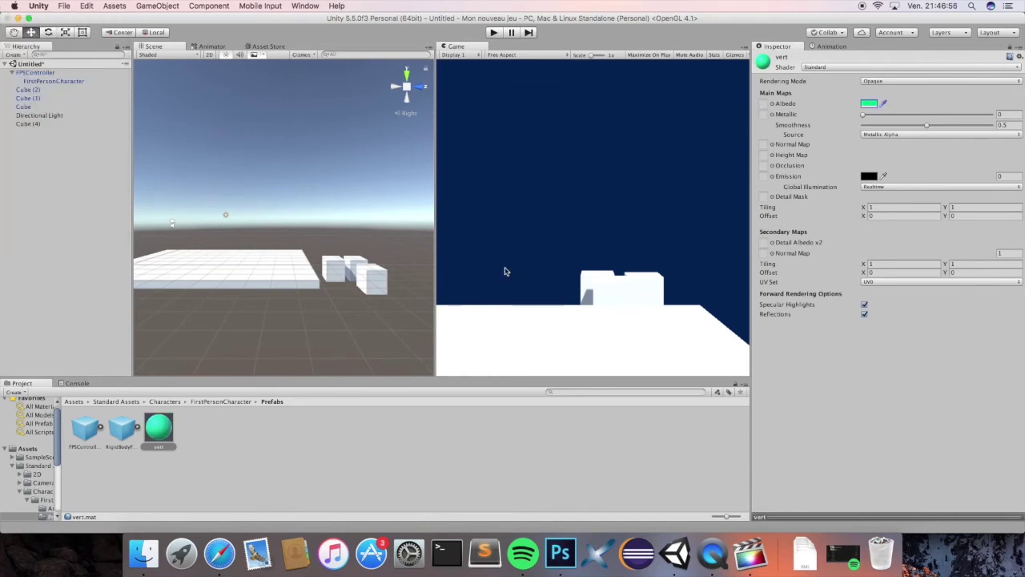
- Apply the vert material to the large floor, Cube (4)
click(236, 267)
key(f)
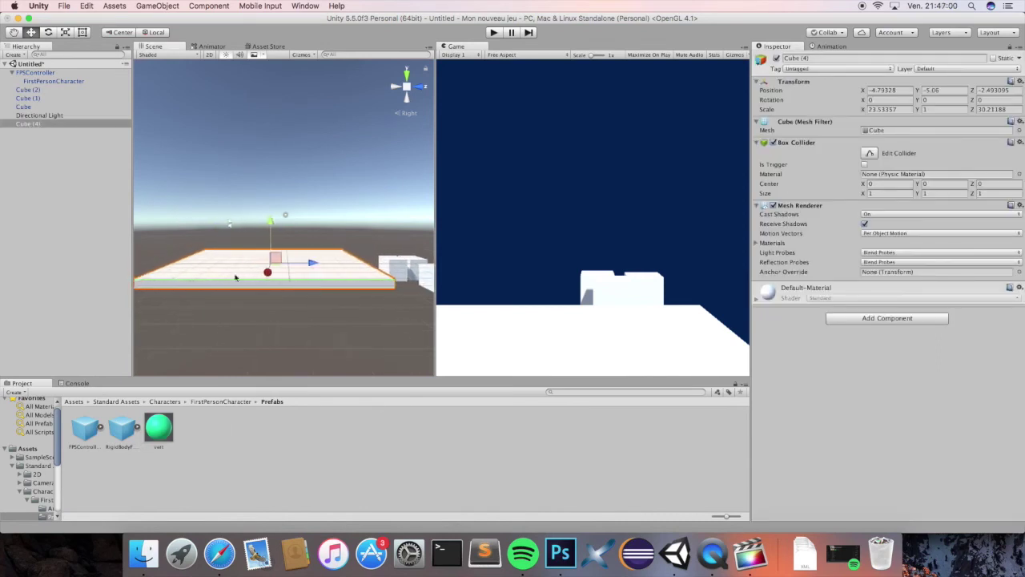
drag(159, 427, 262, 278)
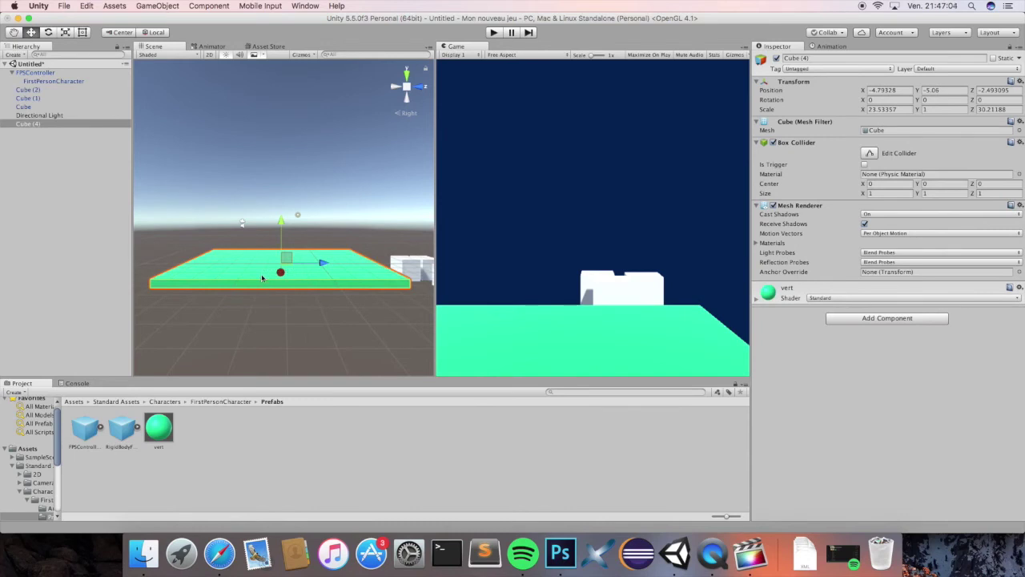
click(262, 278)
click(262, 278)
key(Right)
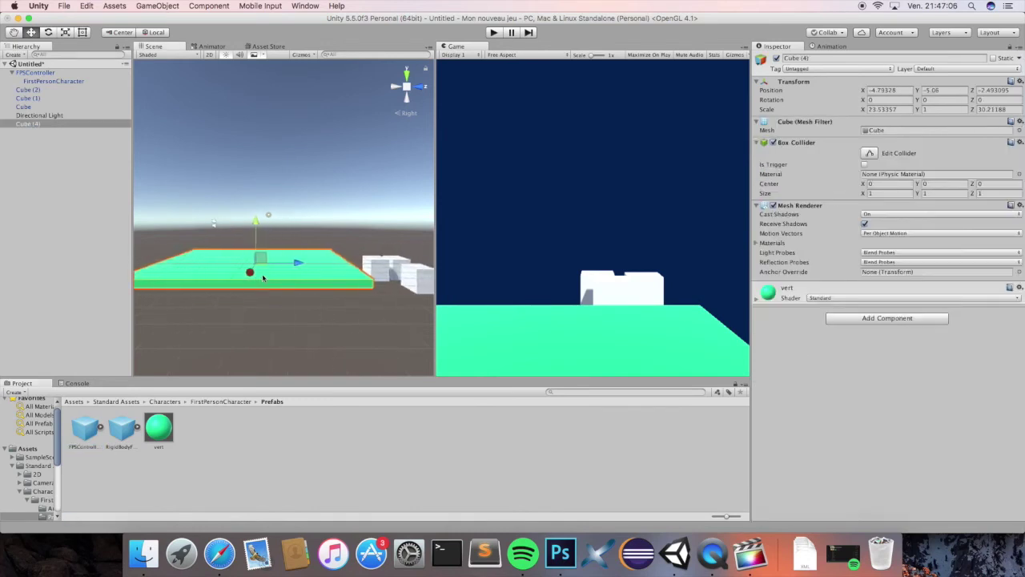
- Create a second material, keeping its default name, and set its Albedo color to pure red, hex FF0000FF
click(273, 433)
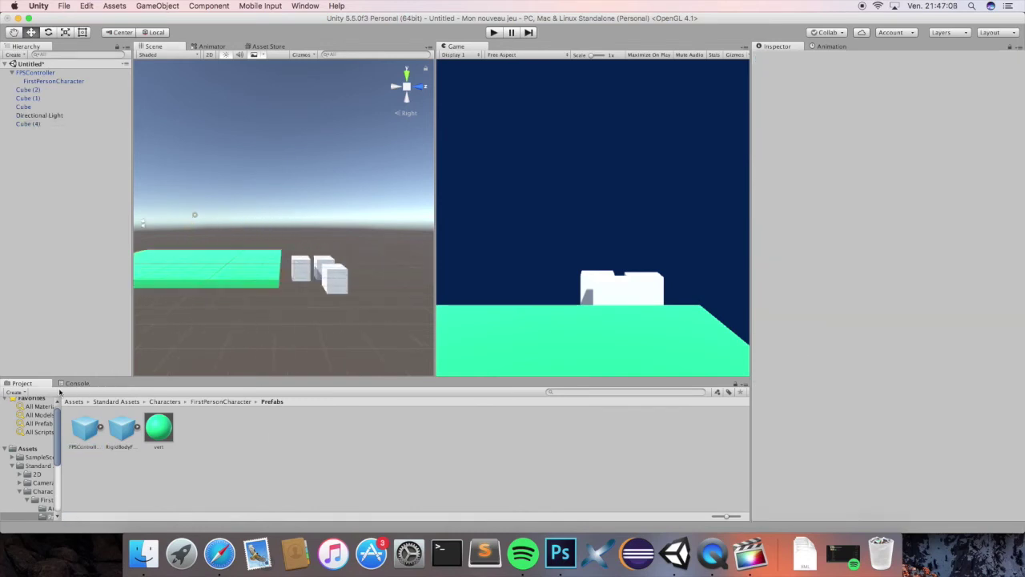
click(16, 393)
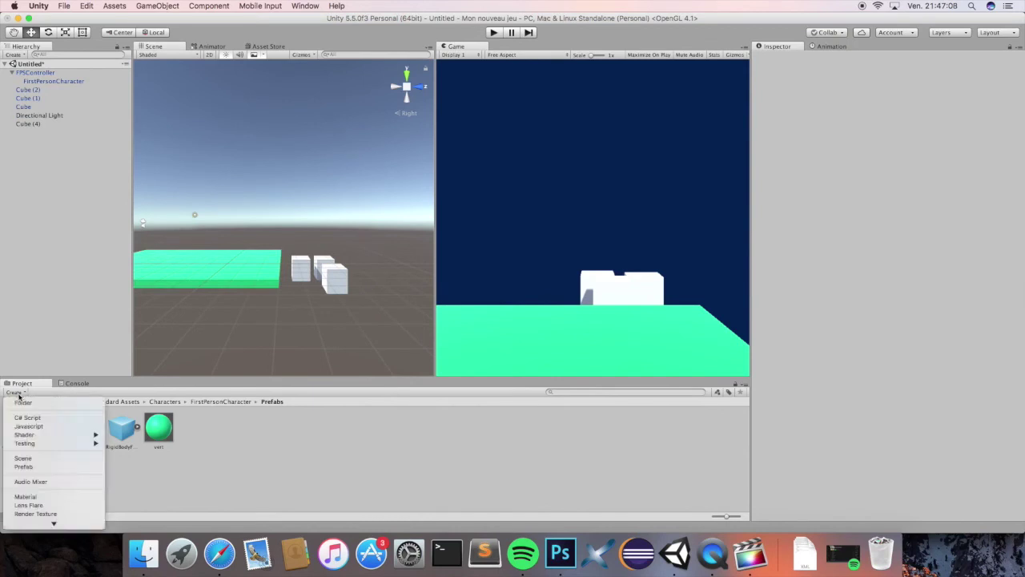
click(48, 497)
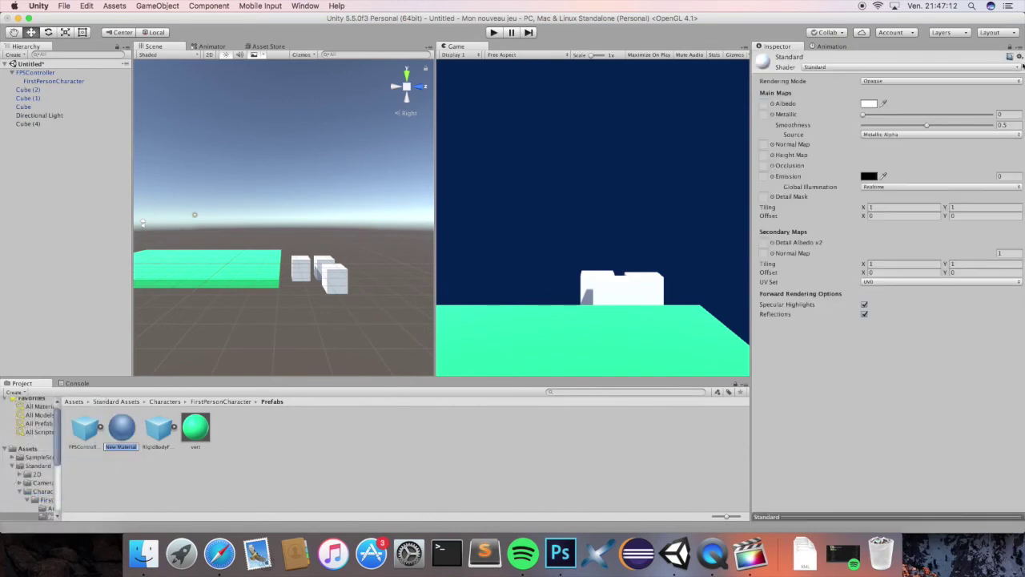
click(868, 104)
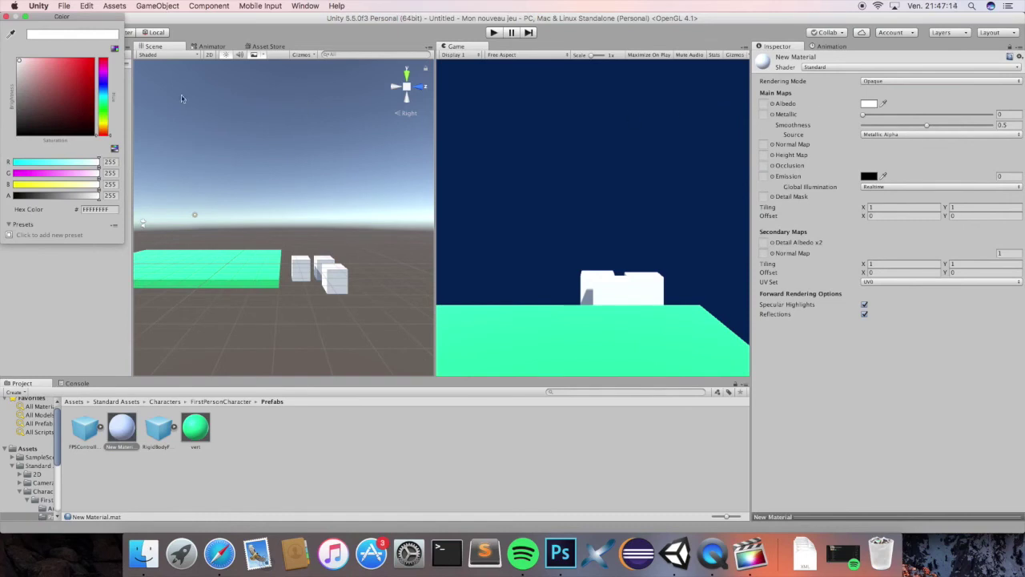
click(93, 59)
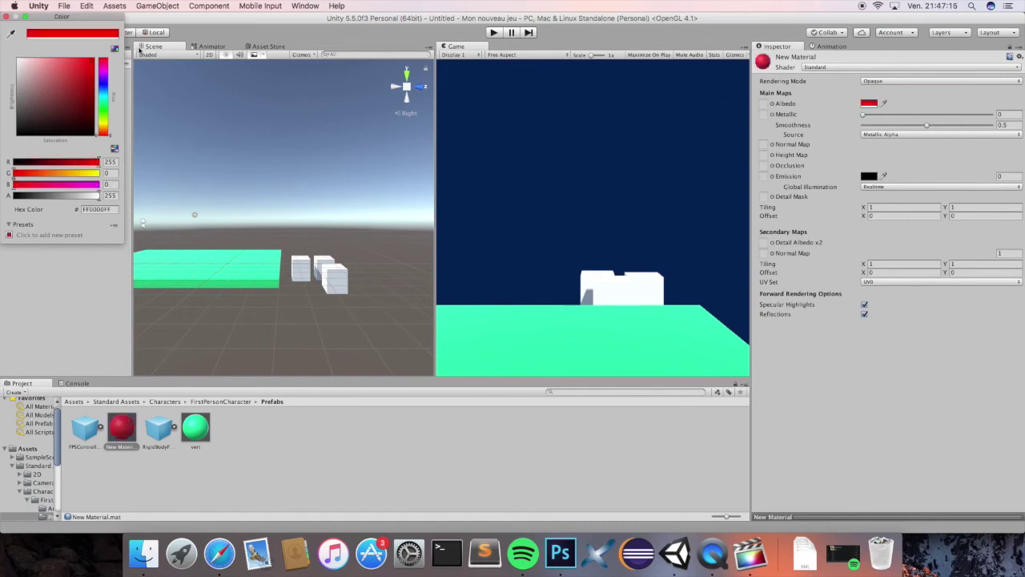
click(6, 16)
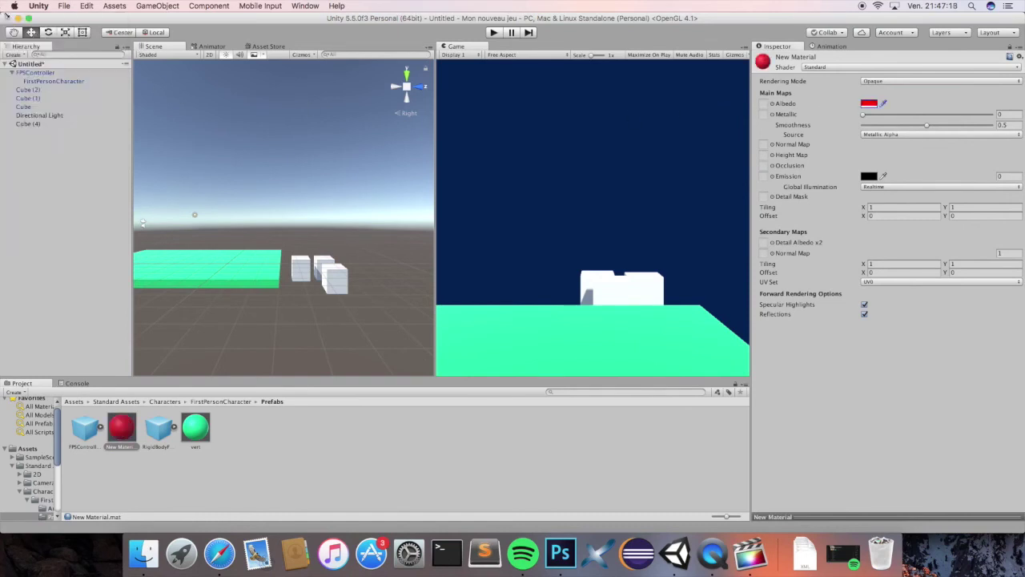
- Apply the red material to the two cubes nearest the floor and the vert material to the farthest cube, Cube (1)
drag(122, 426, 321, 268)
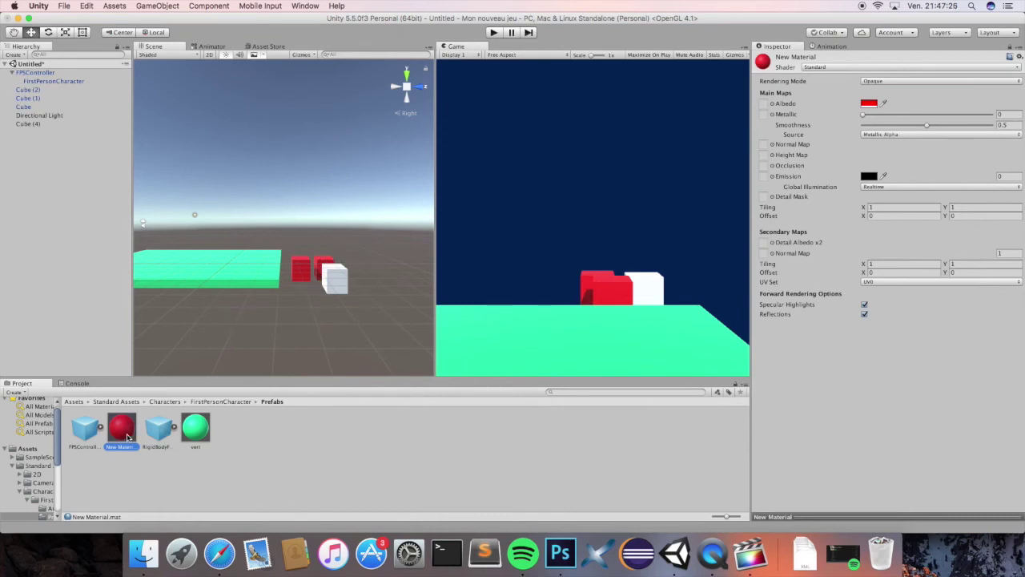
drag(190, 434, 338, 287)
- Move the green Cube (1) behind the two red cubes, to about X -1.47 and Z 23.97
scroll(353, 304, up, 3)
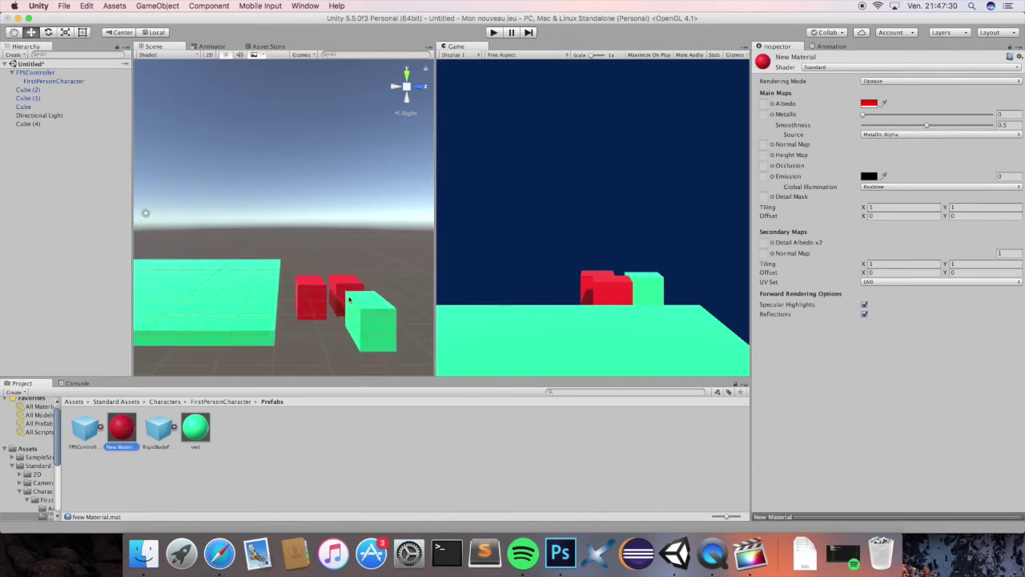
click(377, 324)
mouse_move(405, 315)
mouse_down()
mouse_move(425, 345)
mouse_move(406, 301)
mouse_move(405, 312)
mouse_up()
scroll(371, 322, down, 5)
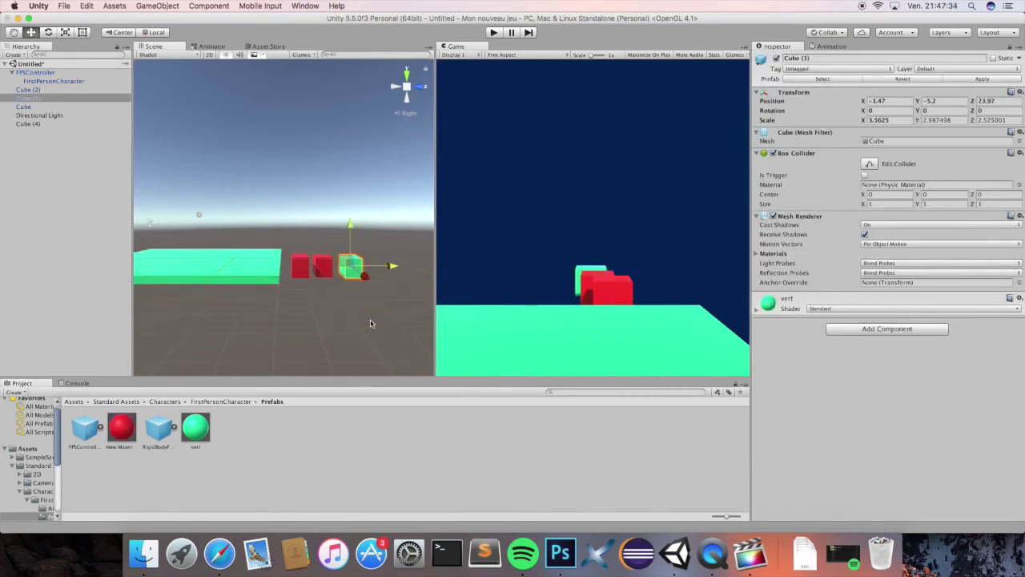
key(Left)
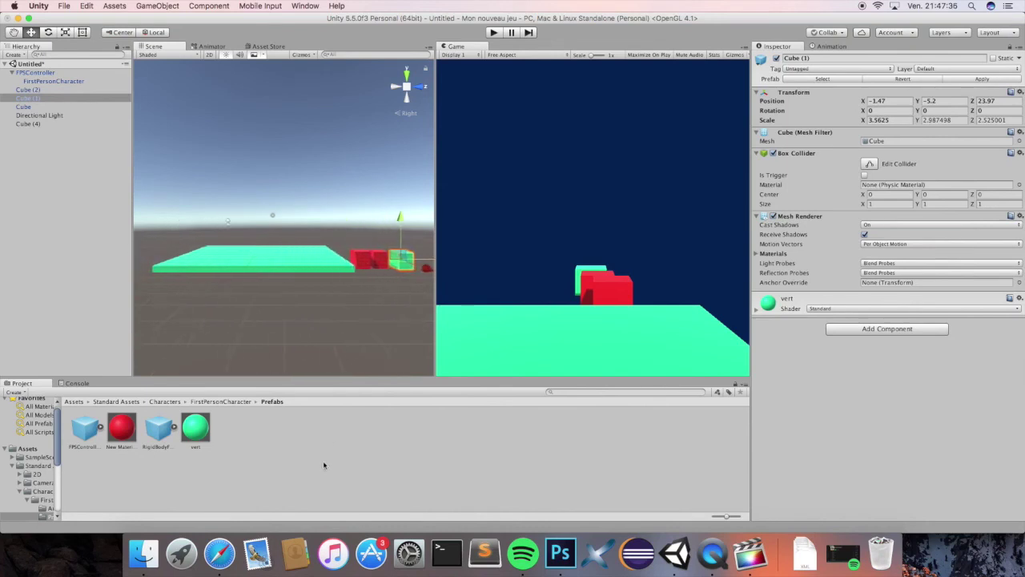
click(323, 461)
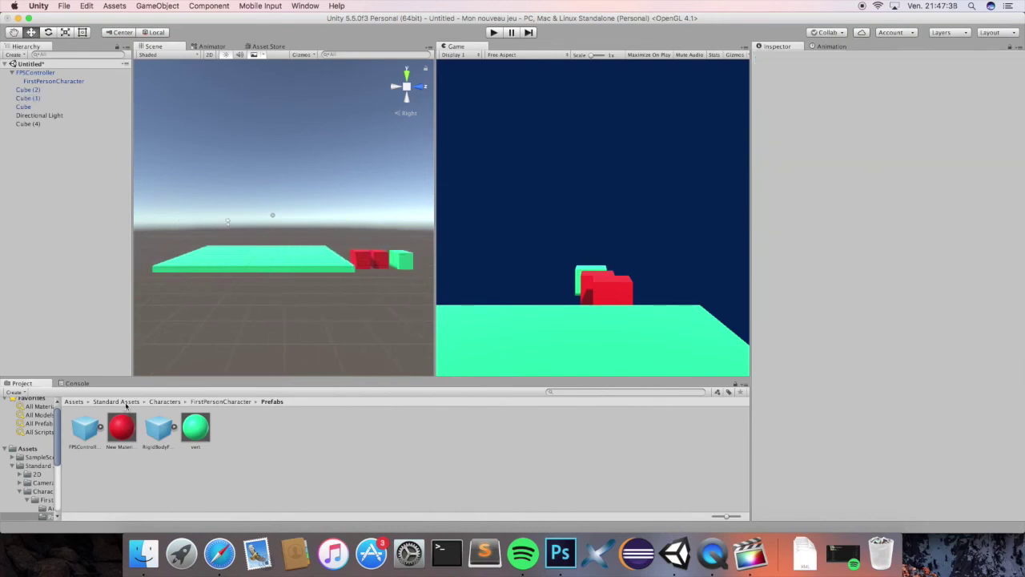
- Add the WaterProDaytime prefab to the scene from the Standard Assets Environment/Water/Water/Prefabs folder
click(116, 401)
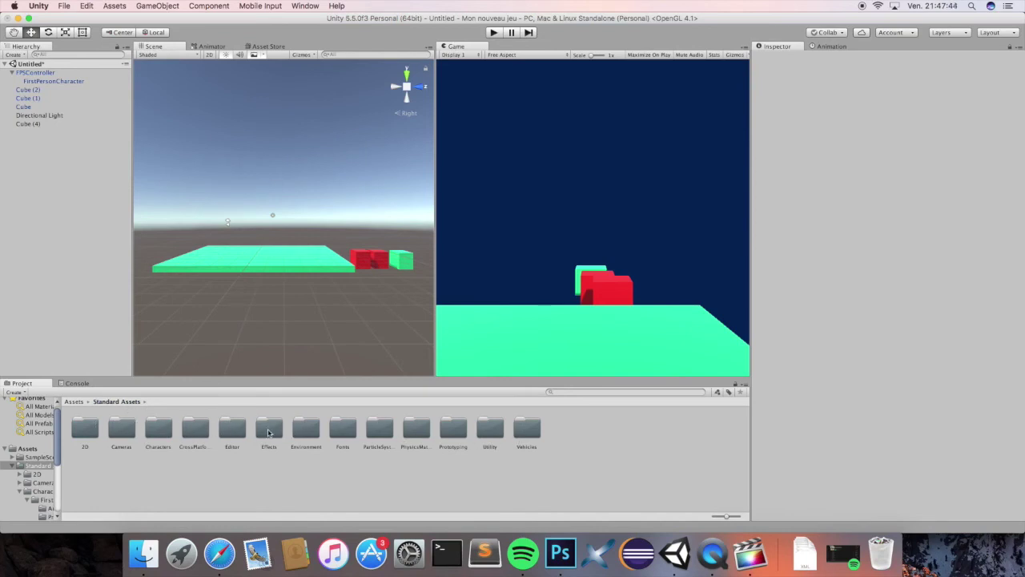
double_click(294, 435)
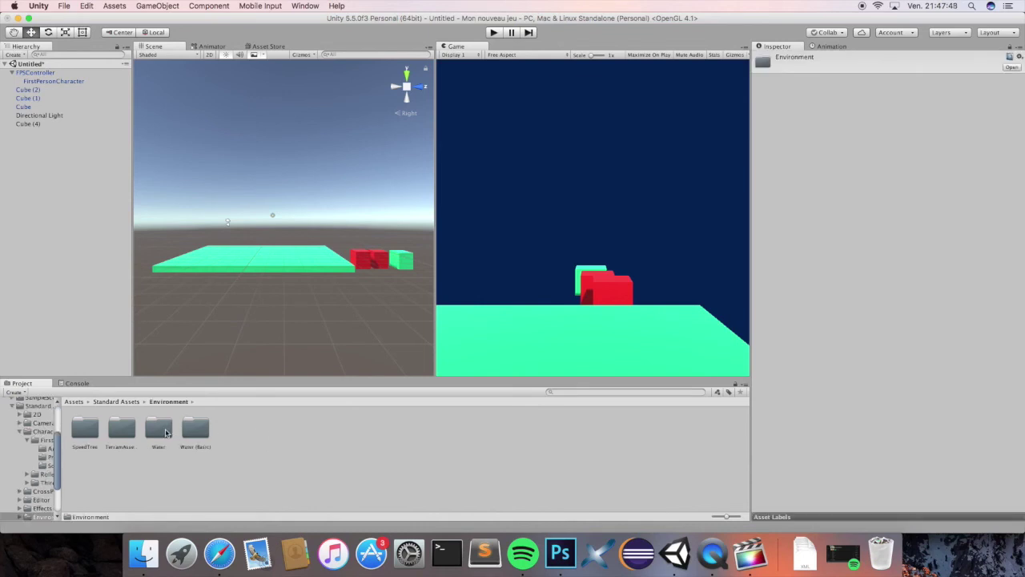
double_click(164, 430)
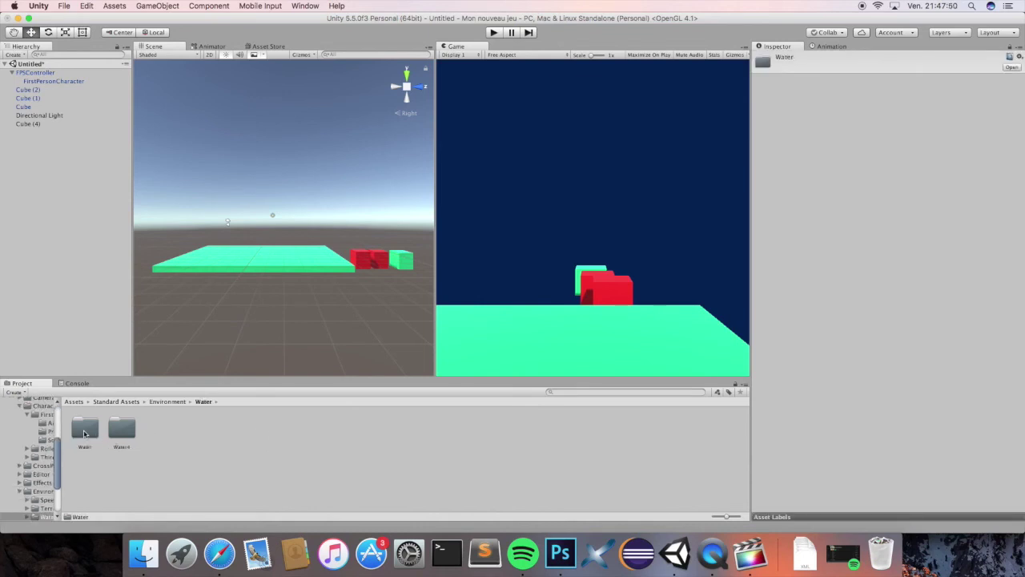
double_click(84, 431)
double_click(157, 430)
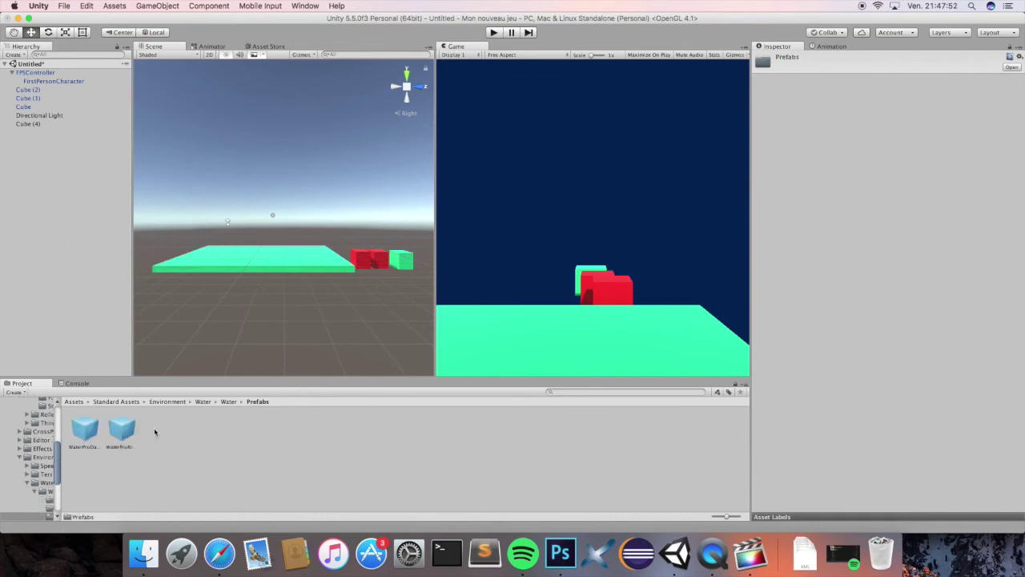
click(87, 431)
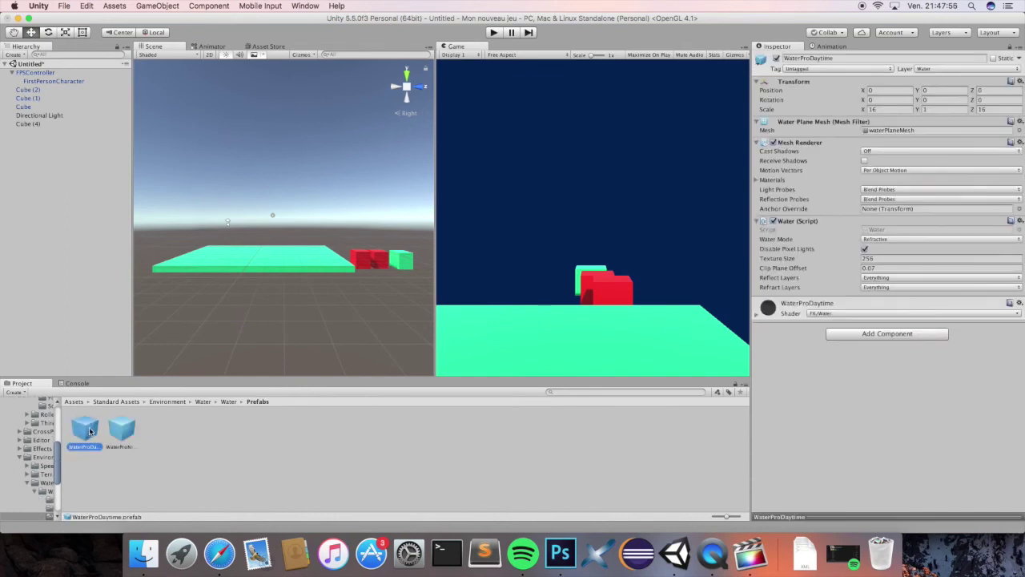
drag(86, 433, 197, 317)
- Move the WaterProDaytime plane beneath the green floor, to about X -3.1 and Y -7.1
click(398, 93)
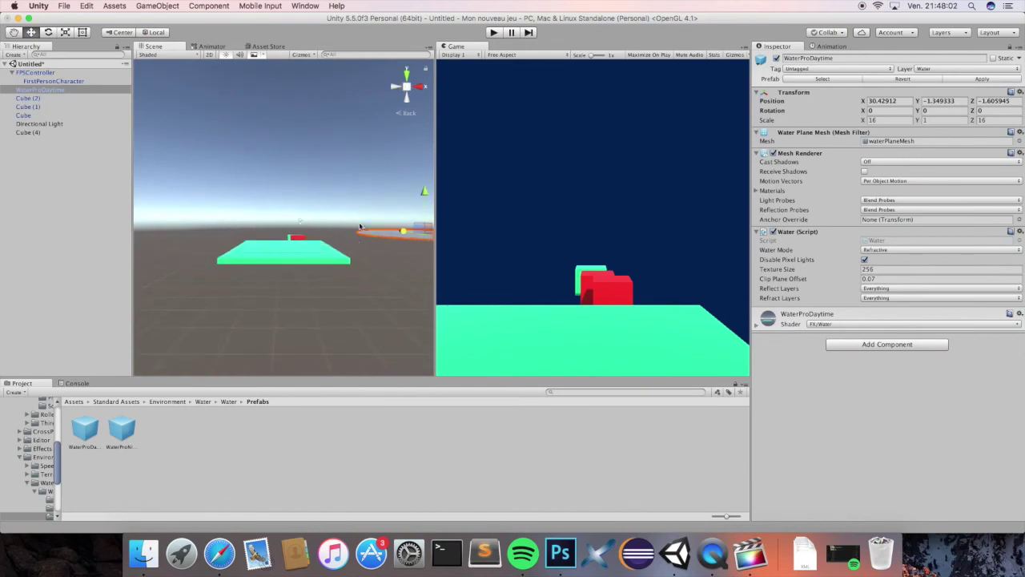
drag(386, 233, 328, 230)
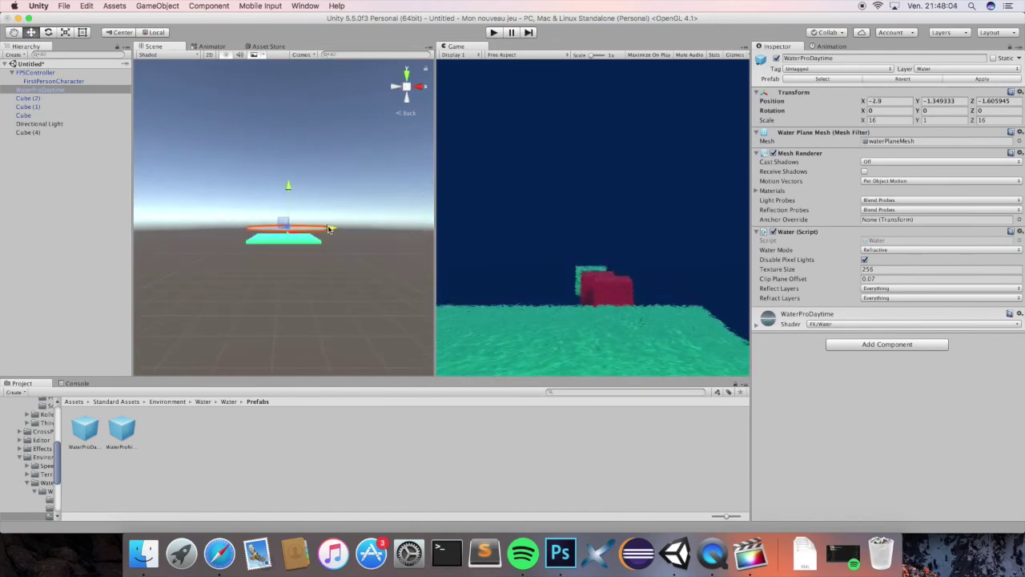
drag(287, 188, 287, 197)
- Scale the WaterProDaytime plane up to about 85 in X and 126 in Z so it extends beyond the platform
click(418, 87)
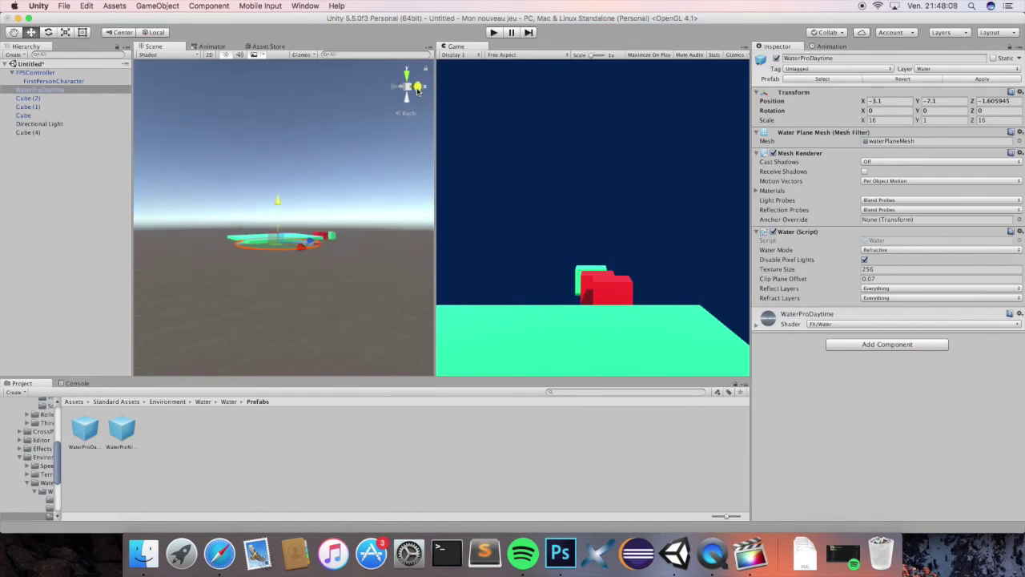
scroll(396, 233, up, 3)
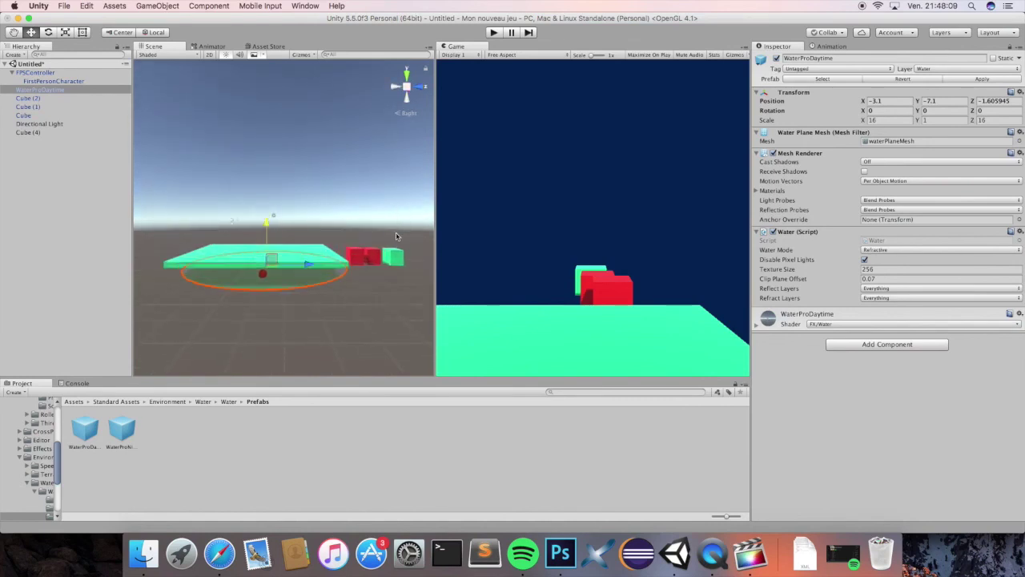
click(66, 32)
drag(298, 280, 599, 278)
drag(255, 295, 242, 353)
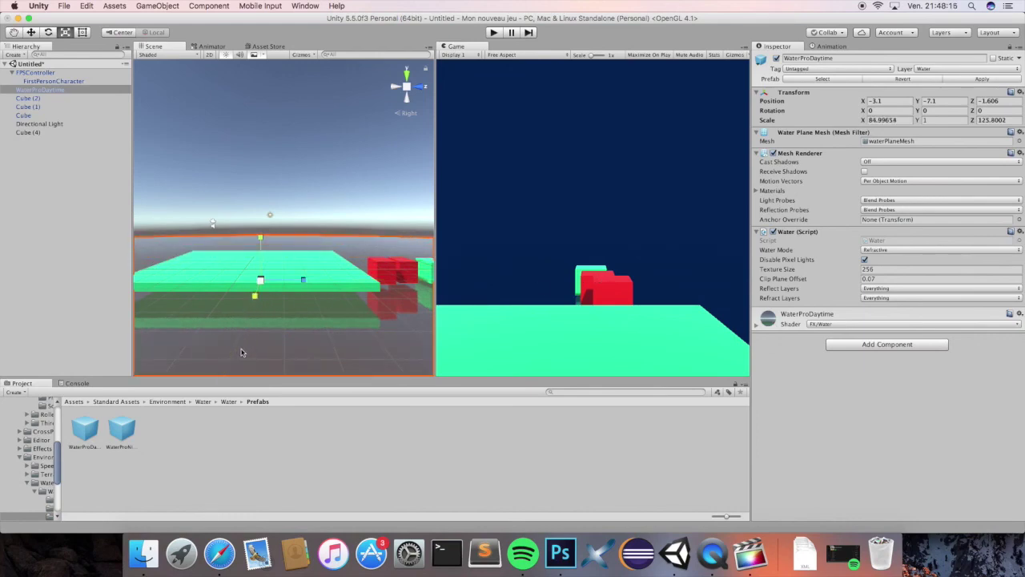
- Set the Clear Flags of the FirstPersonCharacter camera to Skybox
click(395, 86)
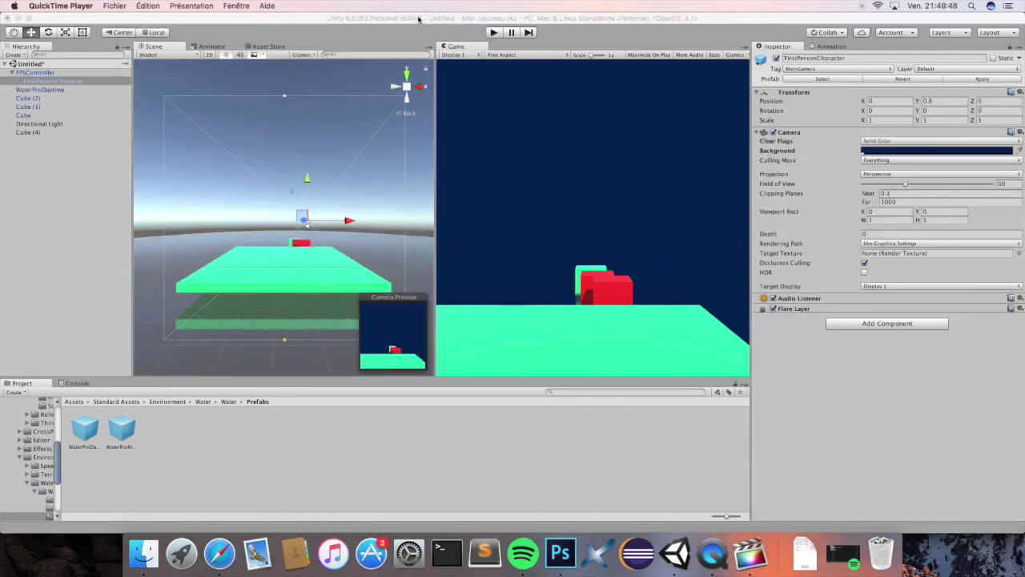
click(419, 19)
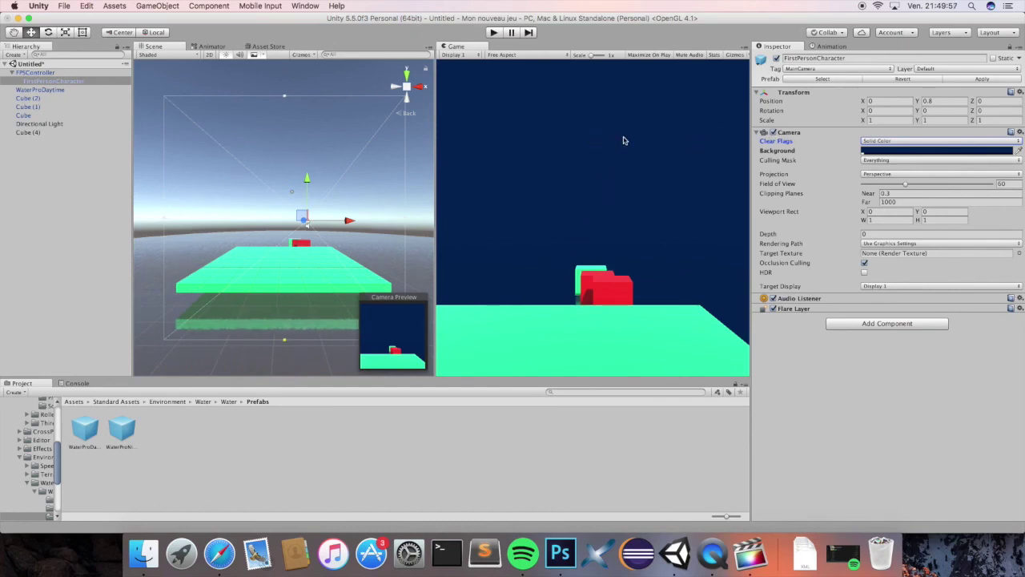
click(878, 142)
click(879, 135)
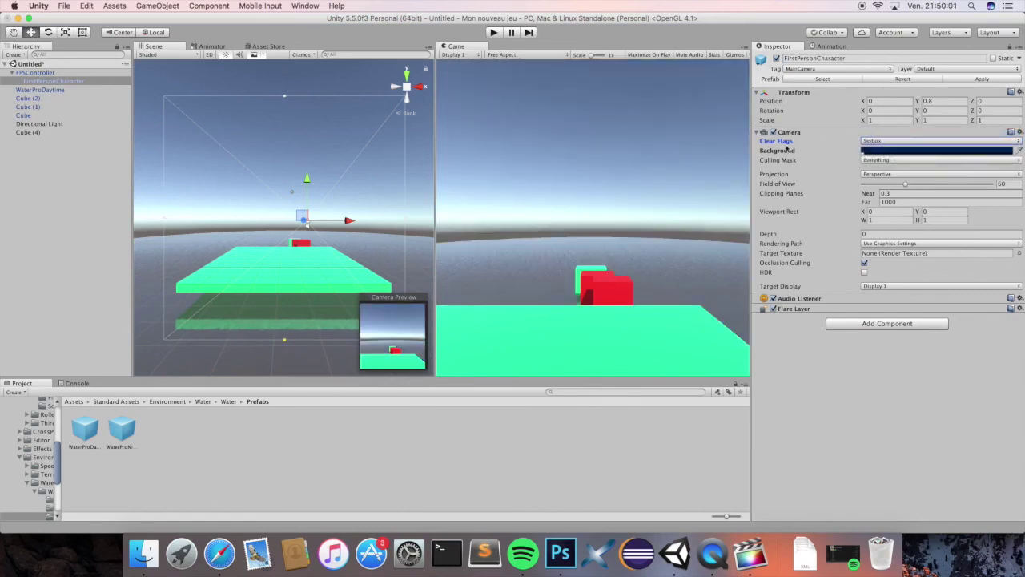
scroll(369, 73, down, 3)
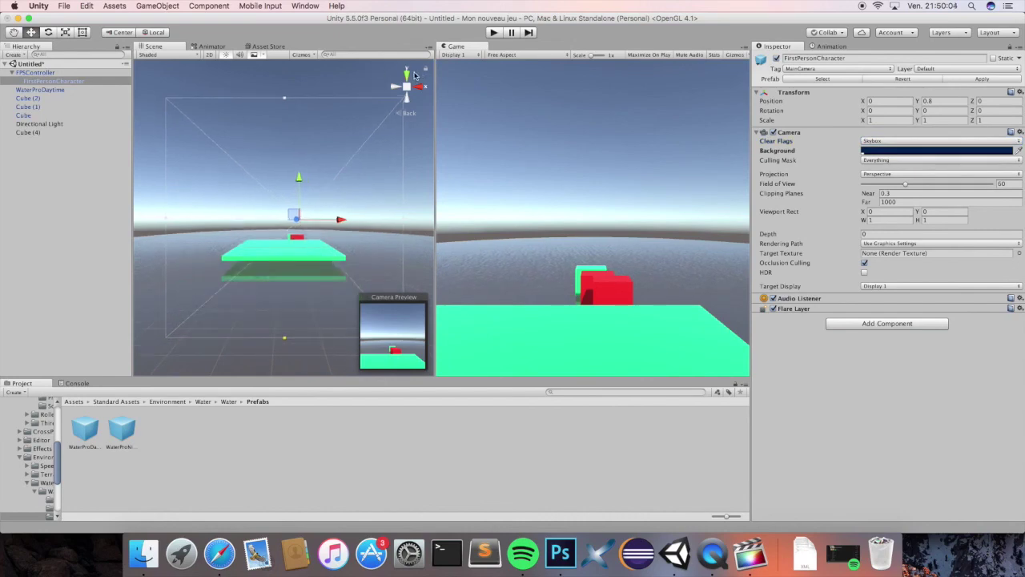
click(412, 74)
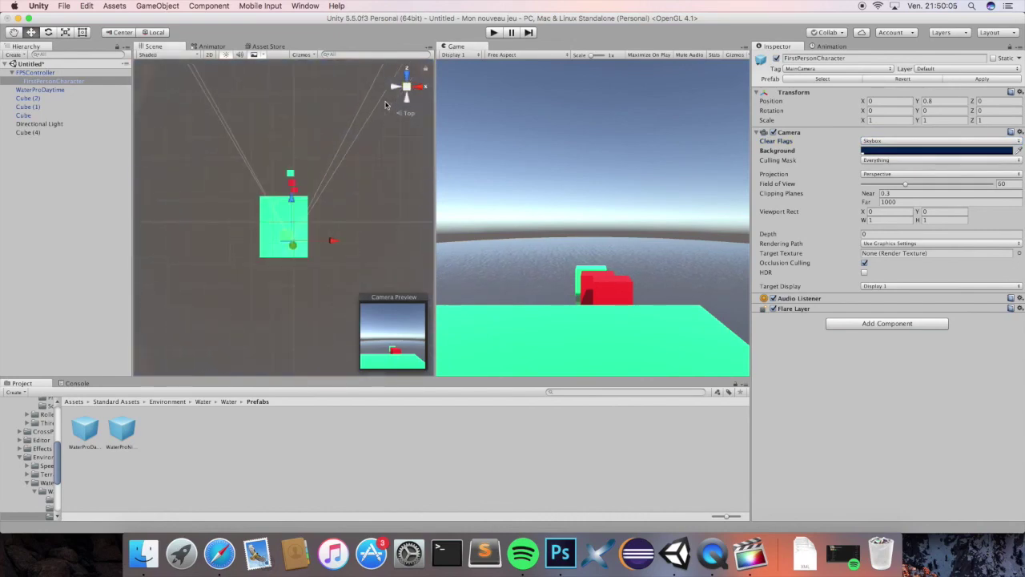
click(64, 34)
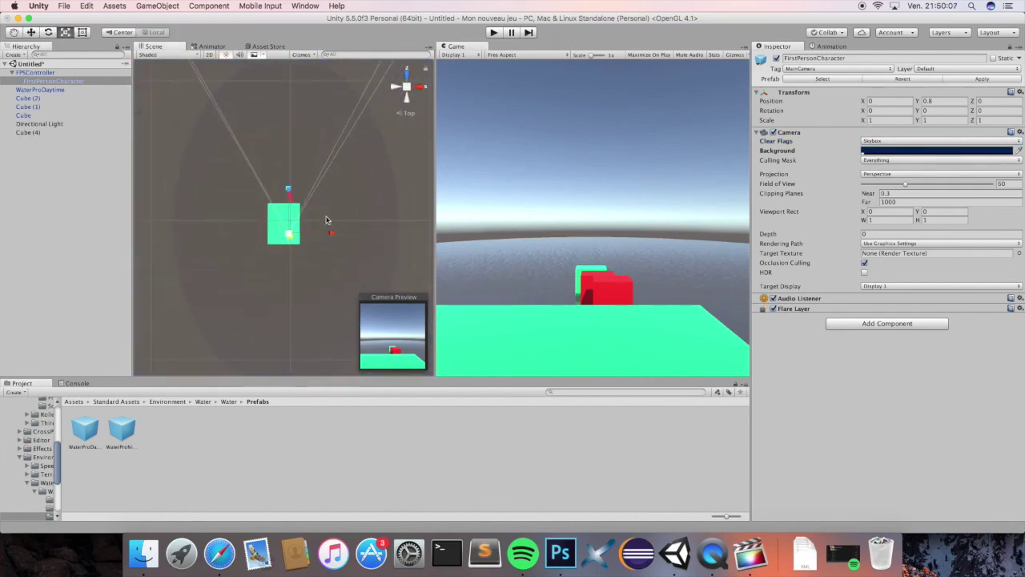
drag(329, 232, 299, 233)
scroll(312, 237, up, 2)
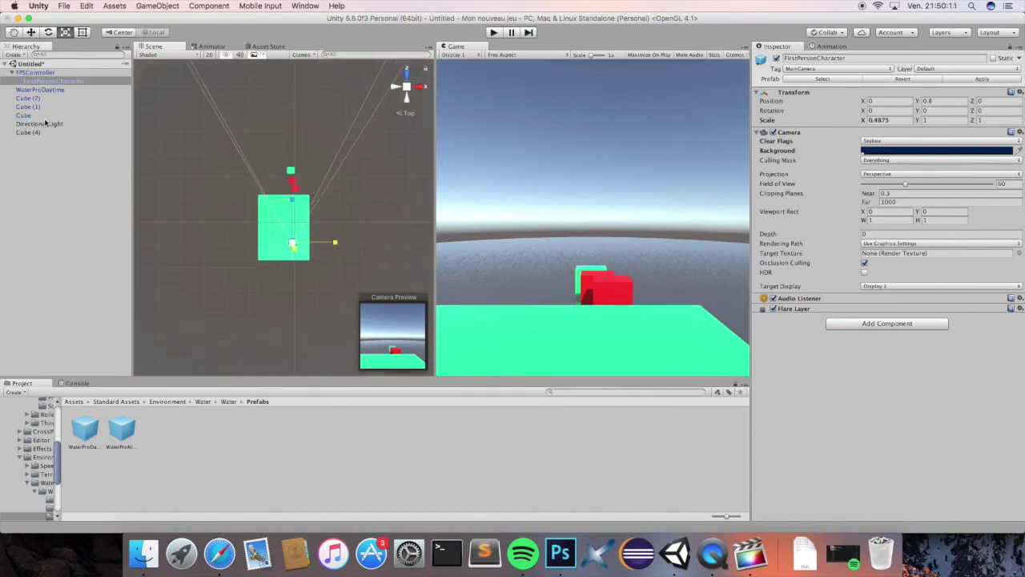
key(super+z)
- Enlarge the WaterProDaytime plane to a scale of about 626 in X and 509 in Z
click(40, 91)
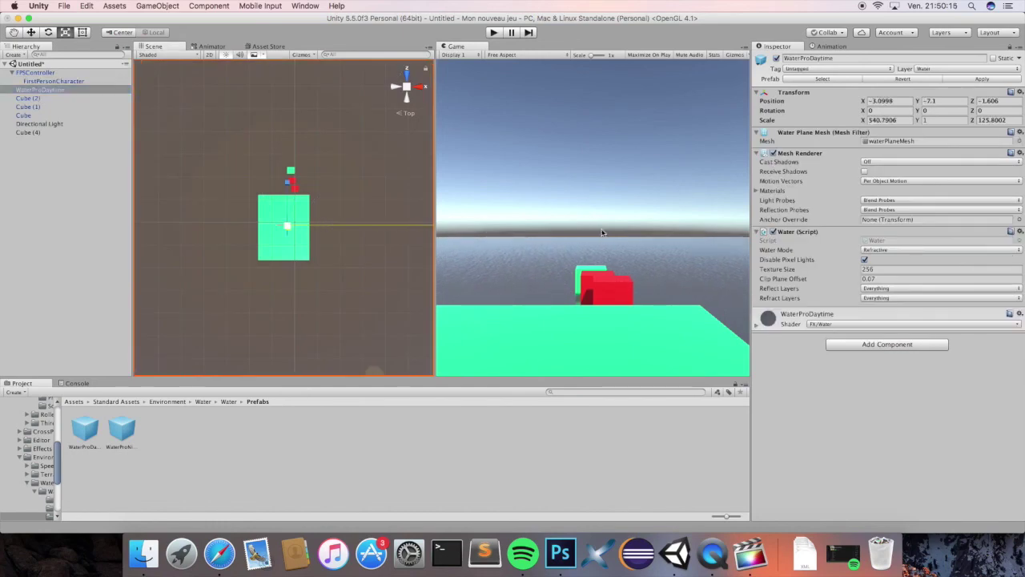
drag(603, 232, 605, 233)
drag(289, 183, 288, 53)
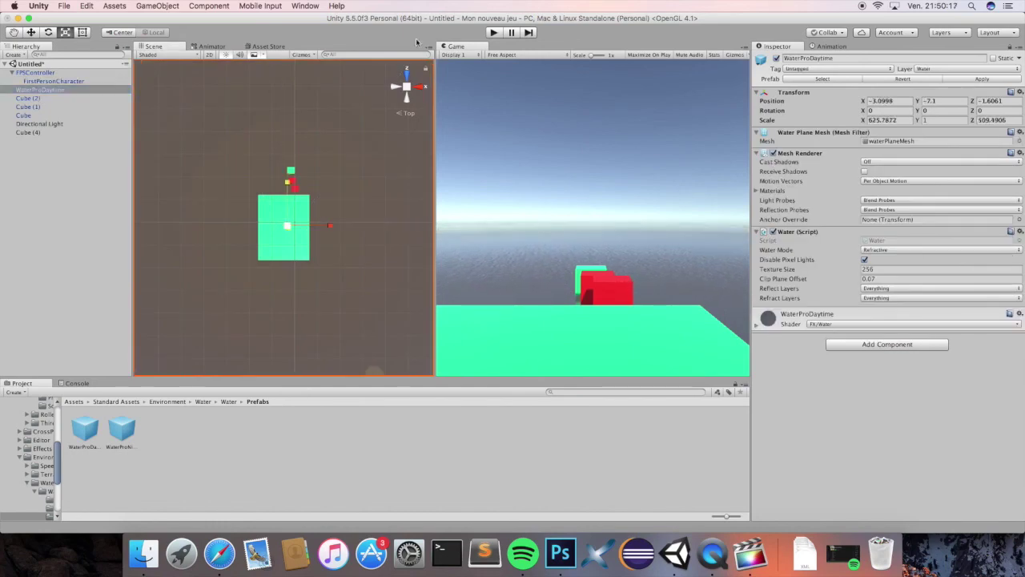
- Play-test the scene by walking the first-person character across the floor and past the red cubes, and stop the test
click(493, 33)
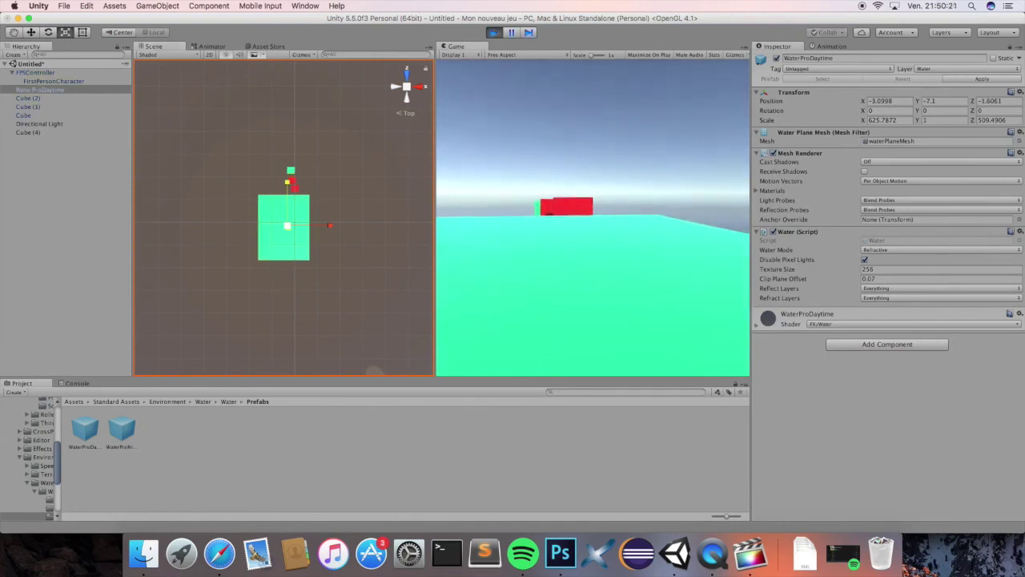
key(w)
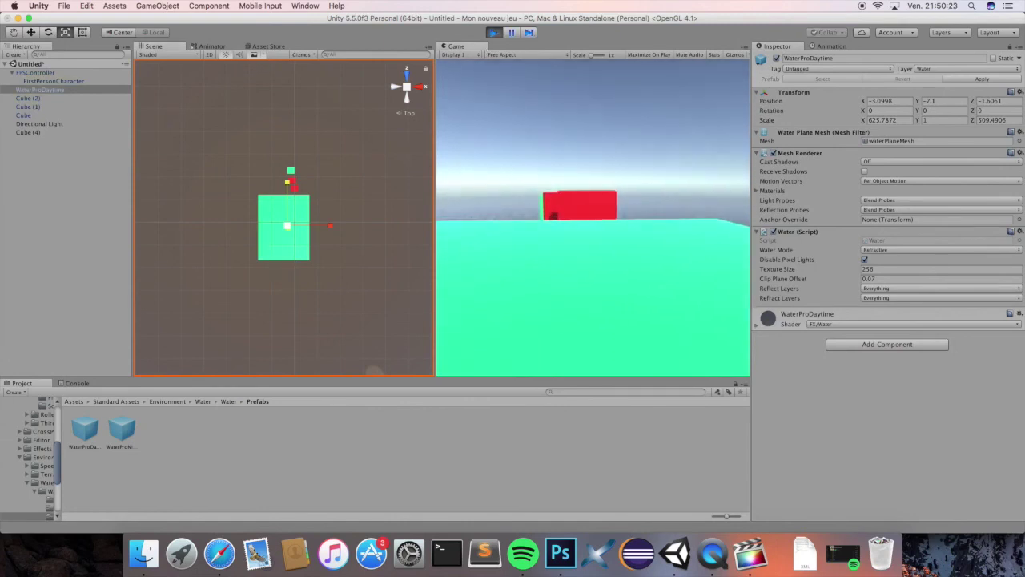
key(w)
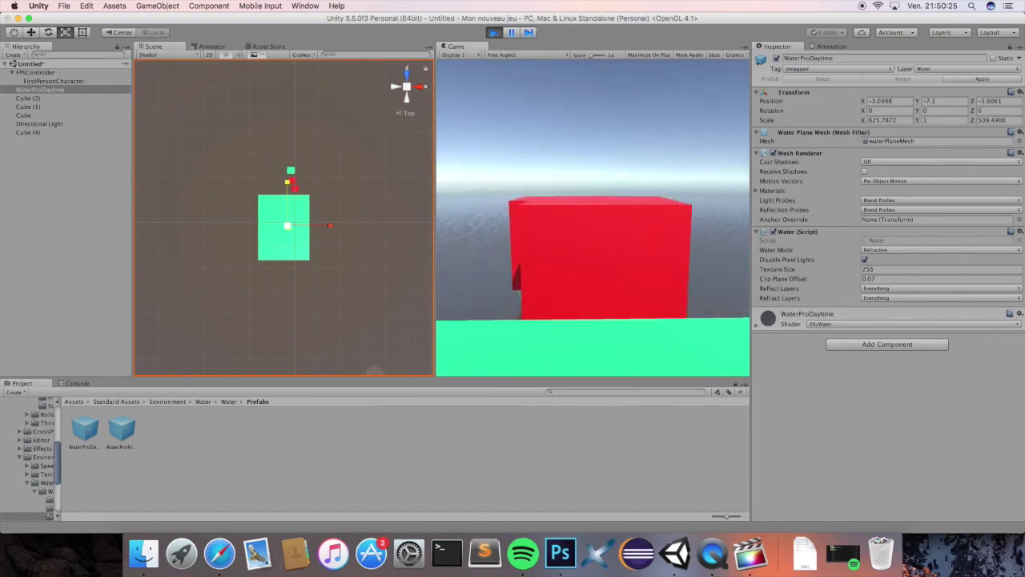
key(w)
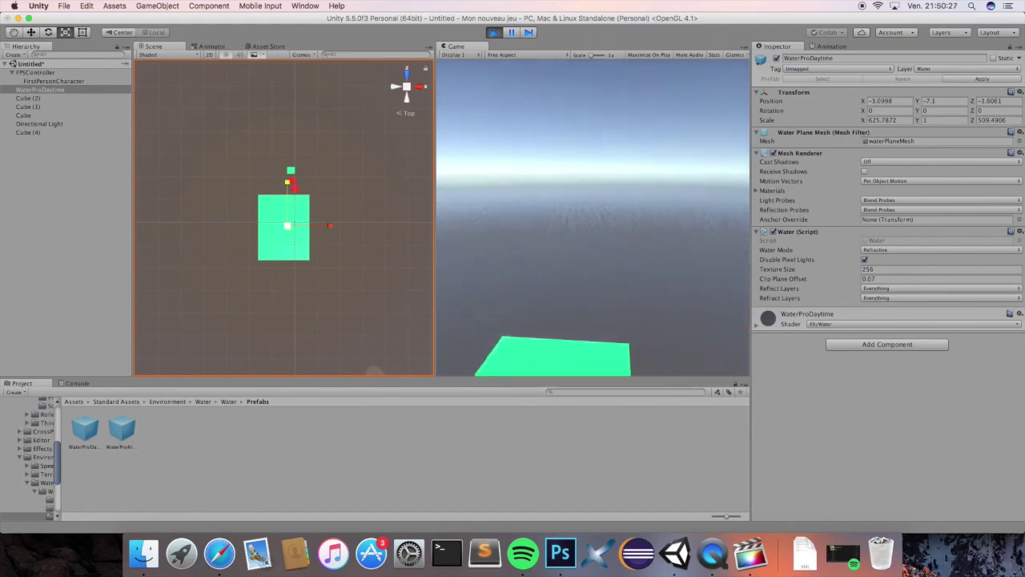
key(w)
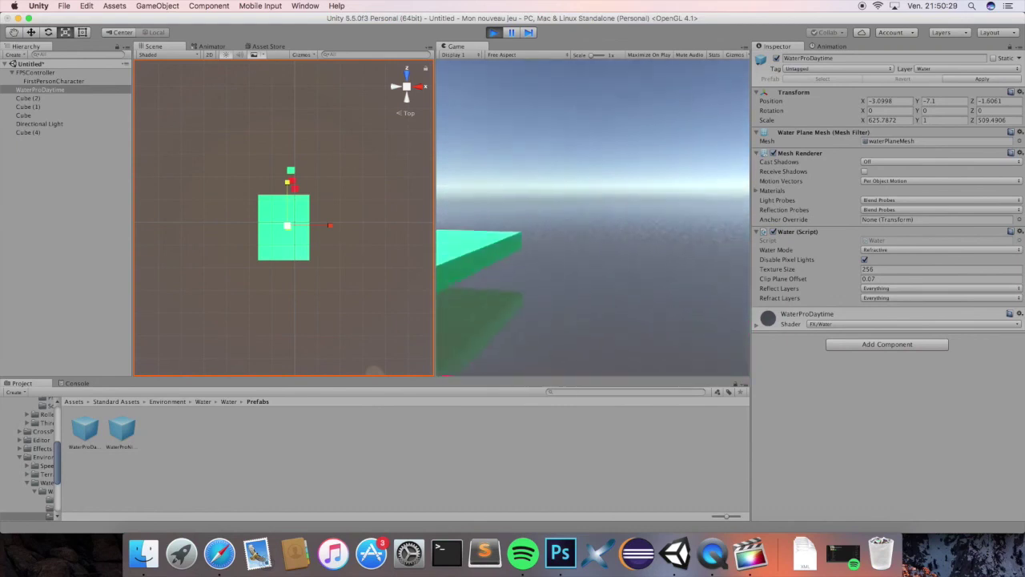
key(w)
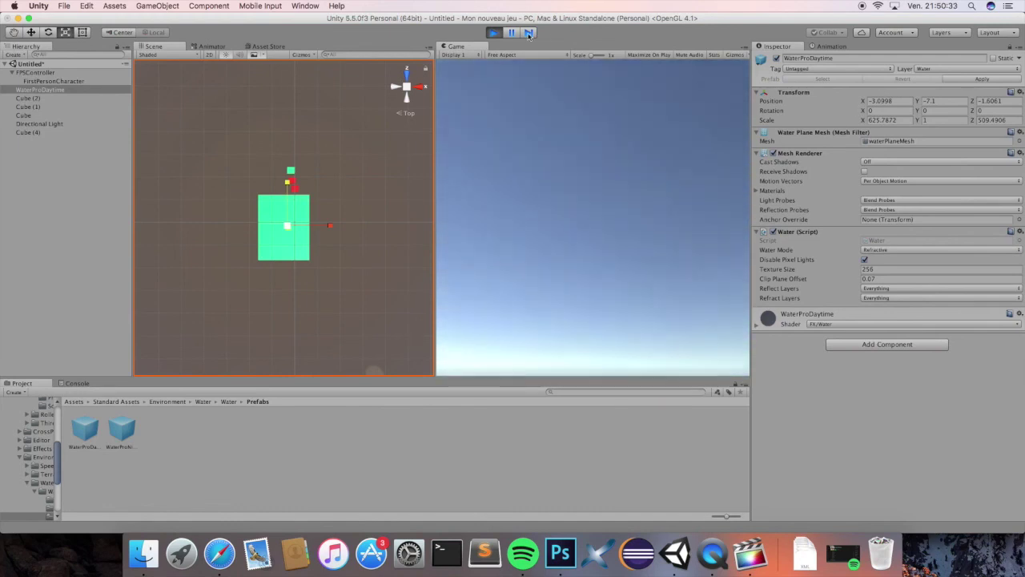
click(494, 32)
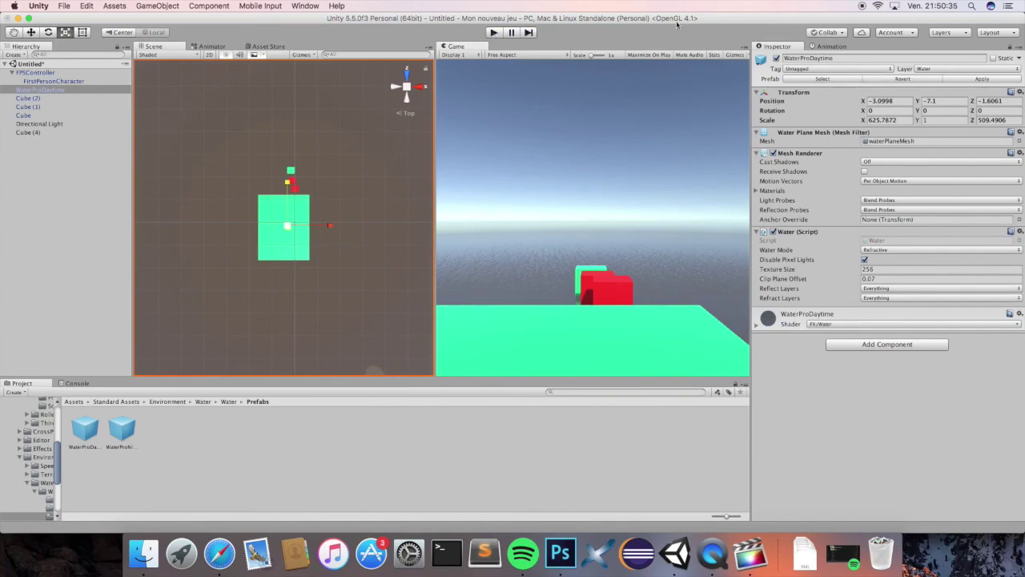